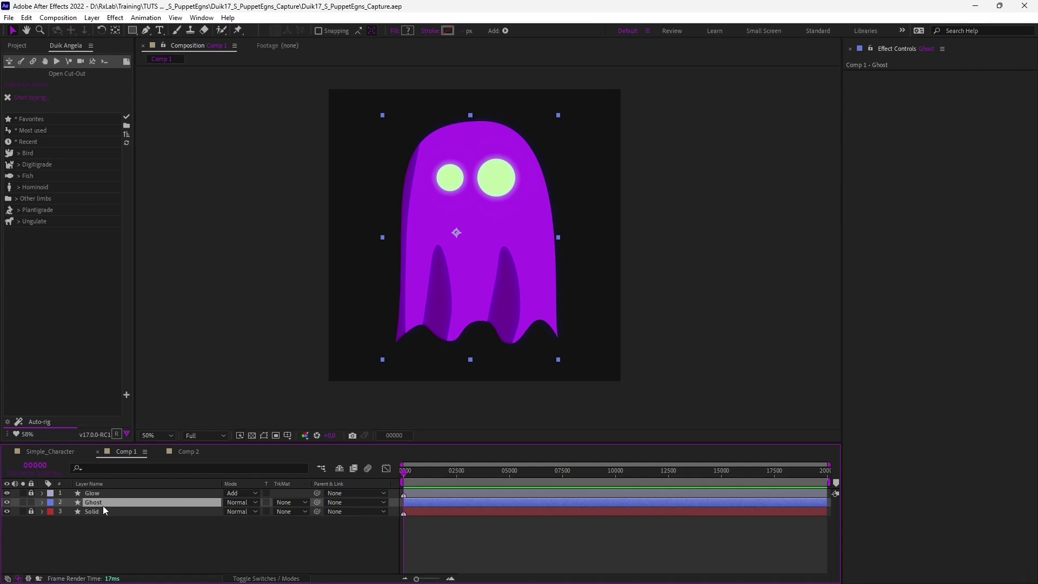
{"action": "left_click", "coordinate": [161, 539]}
{"action": "left_click", "coordinate": [459, 270]}
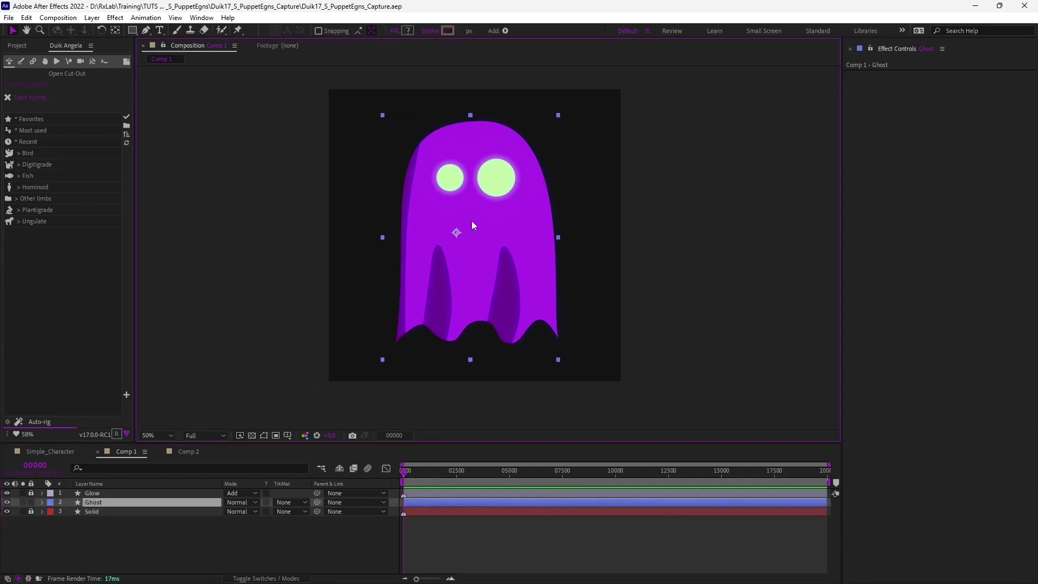
{"action": "key", "text": "ctrl+z"}
{"action": "left_click", "coordinate": [363, 259]}
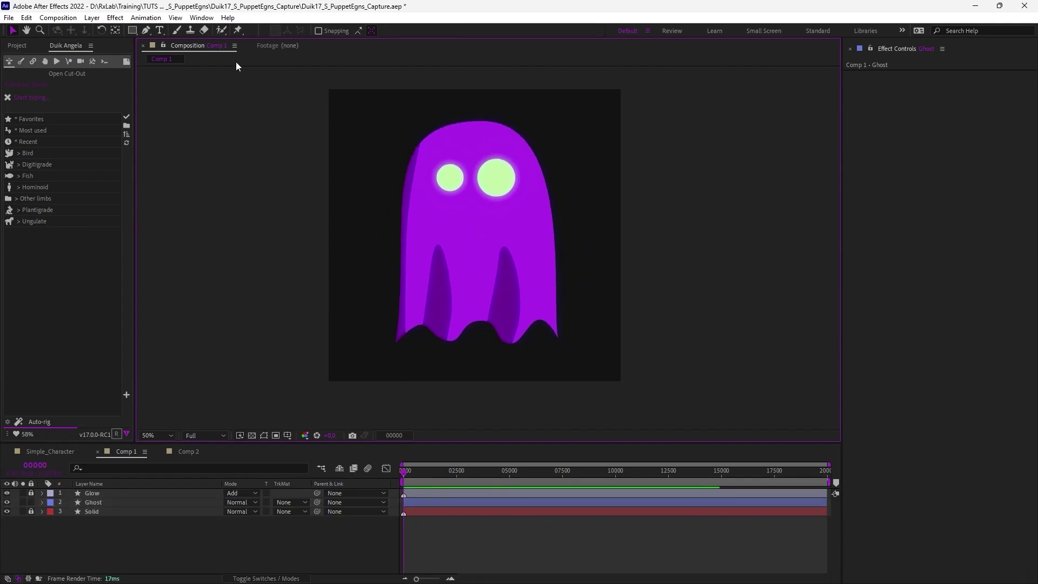
Step: Place a Puppet Position pin between the ghost's eyes, try moving it, and undo the move
{"action": "left_click", "coordinate": [238, 30]}
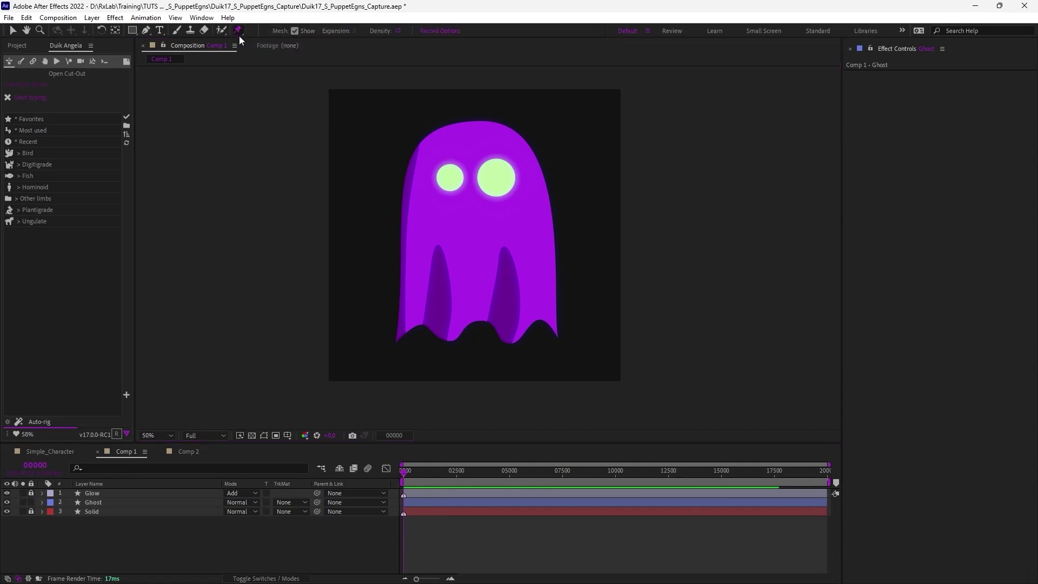
{"action": "left_click", "coordinate": [239, 29]}
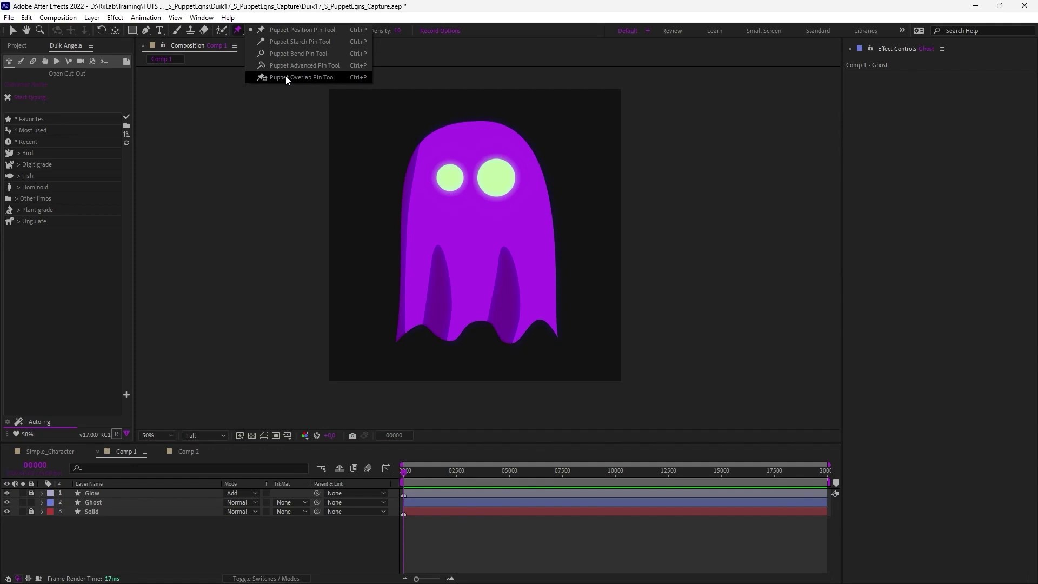
{"action": "left_click", "coordinate": [274, 30]}
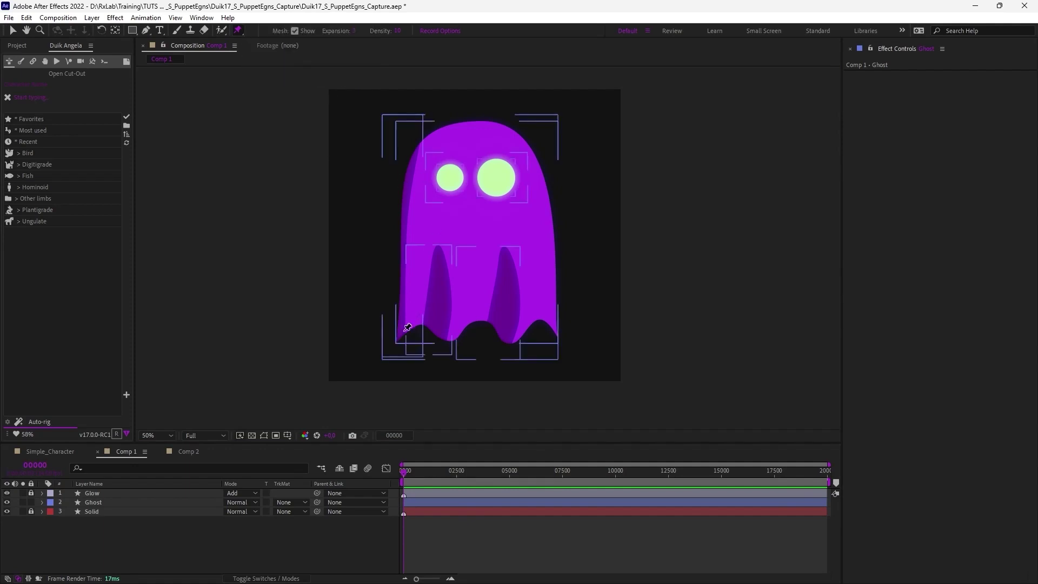
{"action": "left_click", "coordinate": [470, 185]}
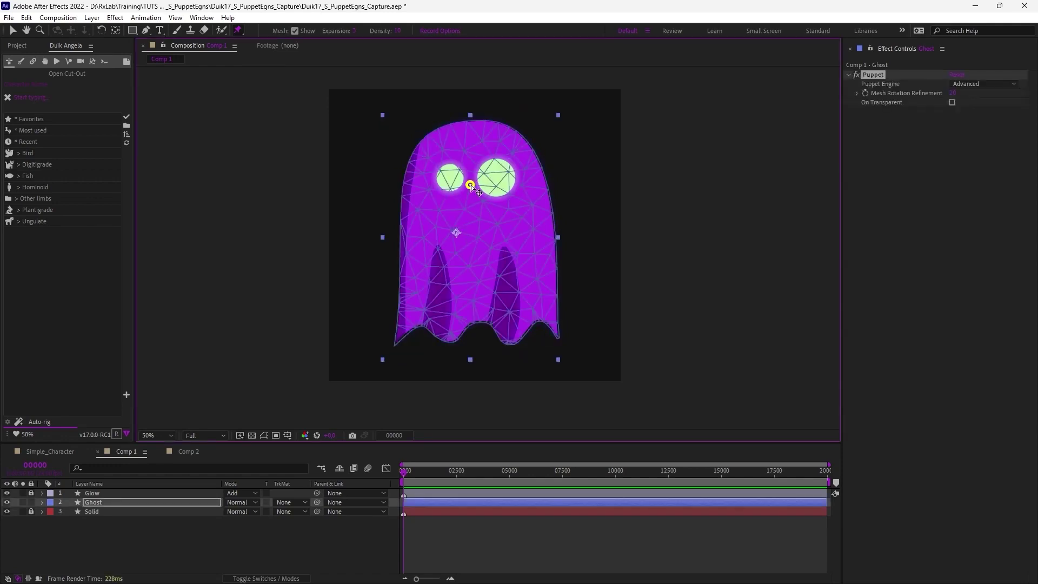
{"action": "mouse_move", "coordinate": [471, 185]}
{"action": "left_mouse_down"}
{"action": "mouse_move", "coordinate": [472, 204]}
{"action": "mouse_move", "coordinate": [475, 186]}
{"action": "left_mouse_up"}
{"action": "key", "text": "ctrl+z"}
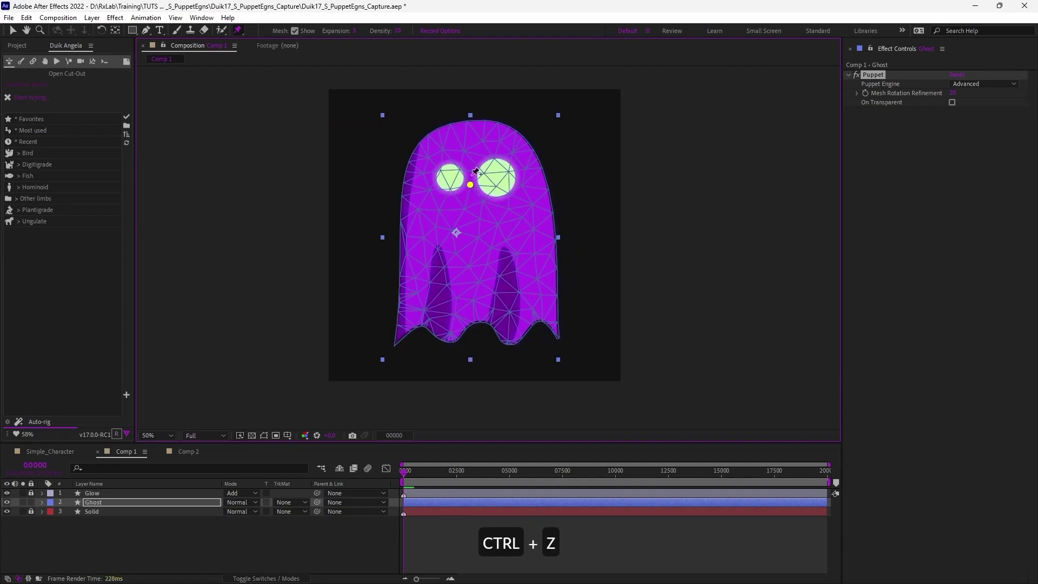
Step: Add position pins at the ghost's lower-left and lower-right corners, then try moving the pin between the eyes and undo it
{"action": "left_click", "coordinate": [400, 333]}
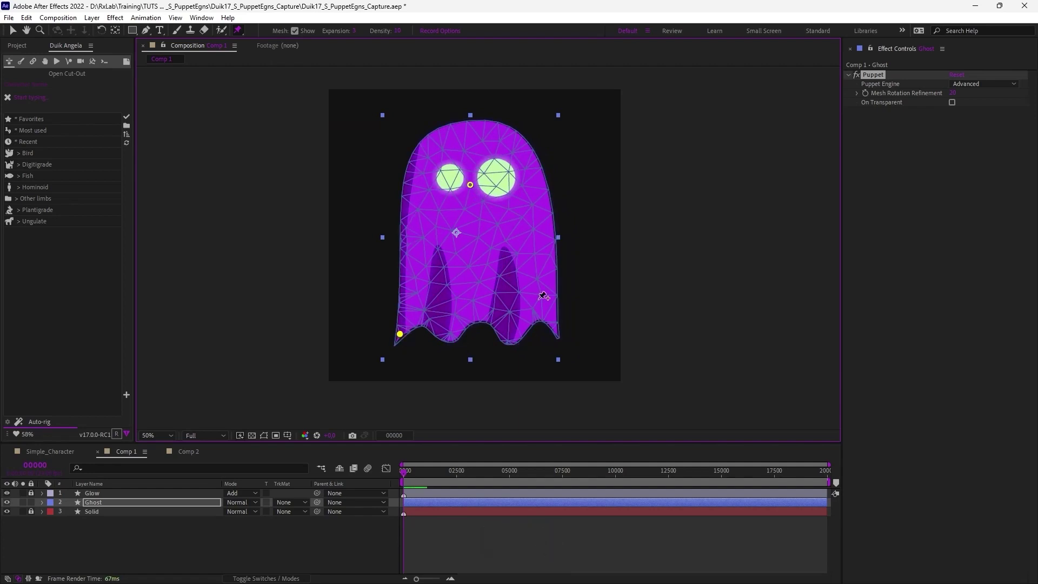
{"action": "left_click", "coordinate": [554, 324]}
{"action": "mouse_move", "coordinate": [471, 187]}
{"action": "left_mouse_down"}
{"action": "mouse_move", "coordinate": [443, 192]}
{"action": "mouse_move", "coordinate": [450, 181]}
{"action": "mouse_move", "coordinate": [528, 210]}
{"action": "mouse_move", "coordinate": [475, 168]}
{"action": "mouse_move", "coordinate": [464, 200]}
{"action": "mouse_move", "coordinate": [479, 179]}
{"action": "mouse_move", "coordinate": [474, 204]}
{"action": "mouse_move", "coordinate": [466, 191]}
{"action": "left_mouse_up"}
{"action": "key", "text": "ctrl+z"}
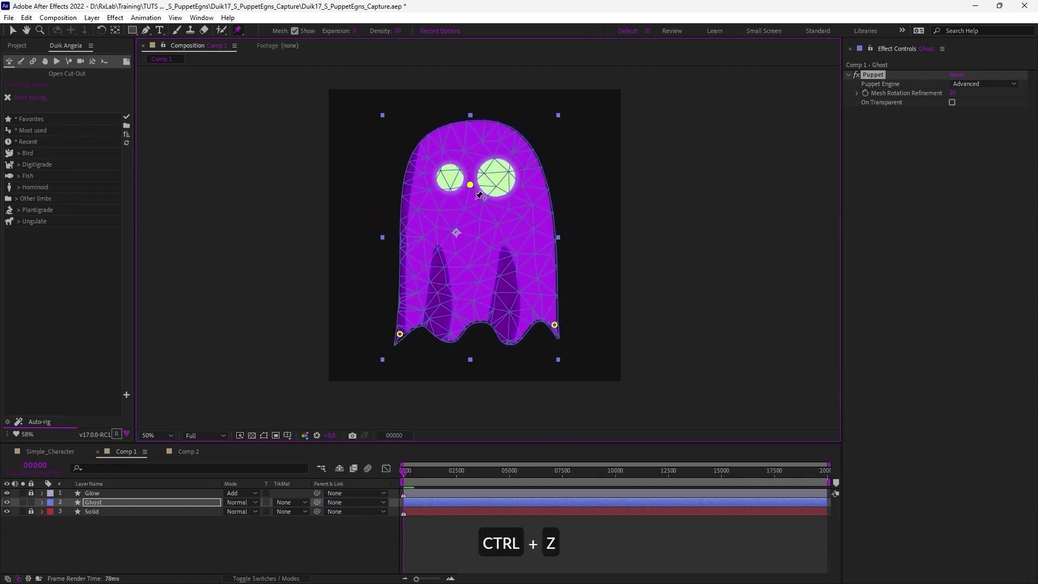
Step: Hide the puppet mesh and test the deformation by moving the pin between the eyes and the lower-left pin, undoing both moves
{"action": "left_click", "coordinate": [294, 30]}
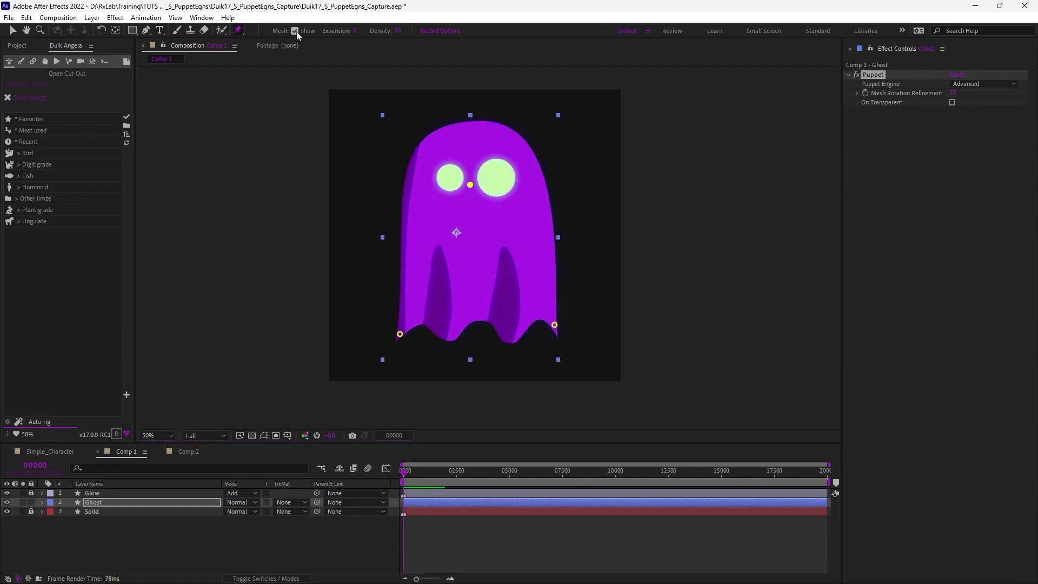
{"action": "left_click_drag", "start_coordinate": [469, 185], "coordinate": [432, 189]}
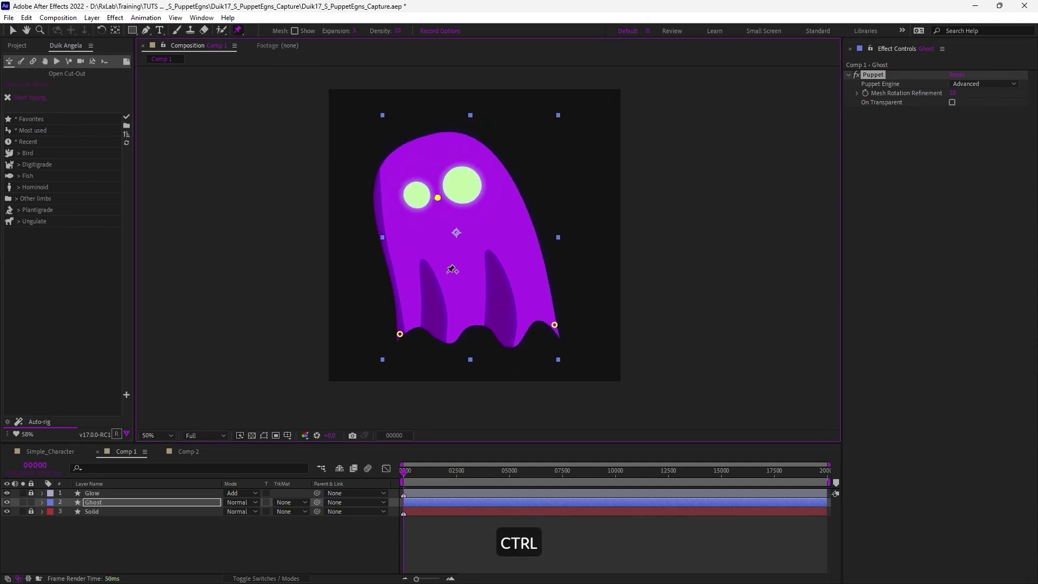
{"action": "key", "text": "ctrl+z"}
{"action": "left_click_drag", "start_coordinate": [400, 334], "coordinate": [369, 298]}
{"action": "key", "text": "ctrl+z"}
Step: Add a position pin at the middle of the ghost's bottom hem, then test moving the pins and undo each move
{"action": "left_click", "coordinate": [479, 316]}
{"action": "key", "text": "ctrl+z"}
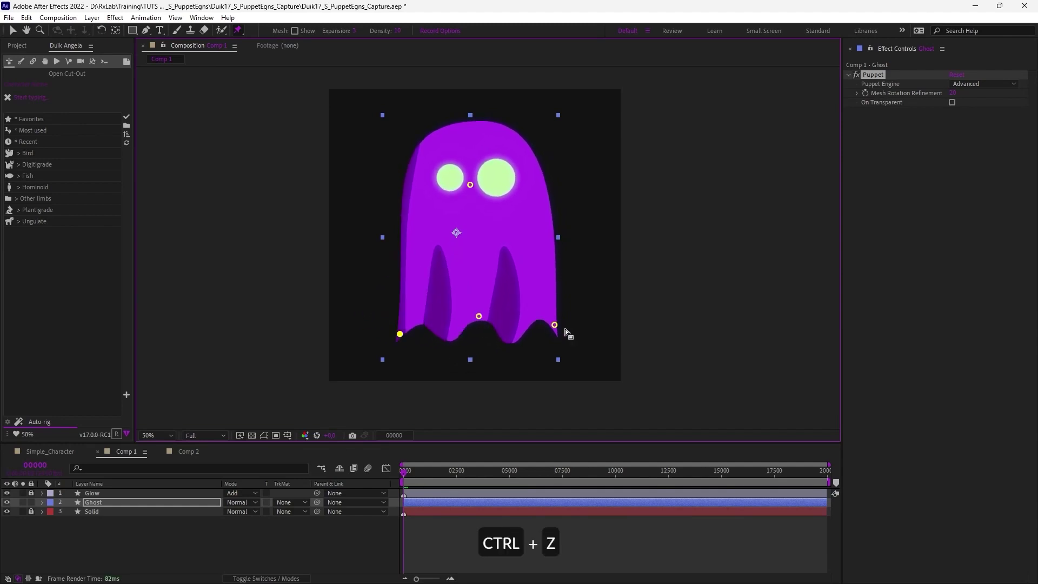
{"action": "left_click_drag", "start_coordinate": [554, 325], "coordinate": [474, 378]}
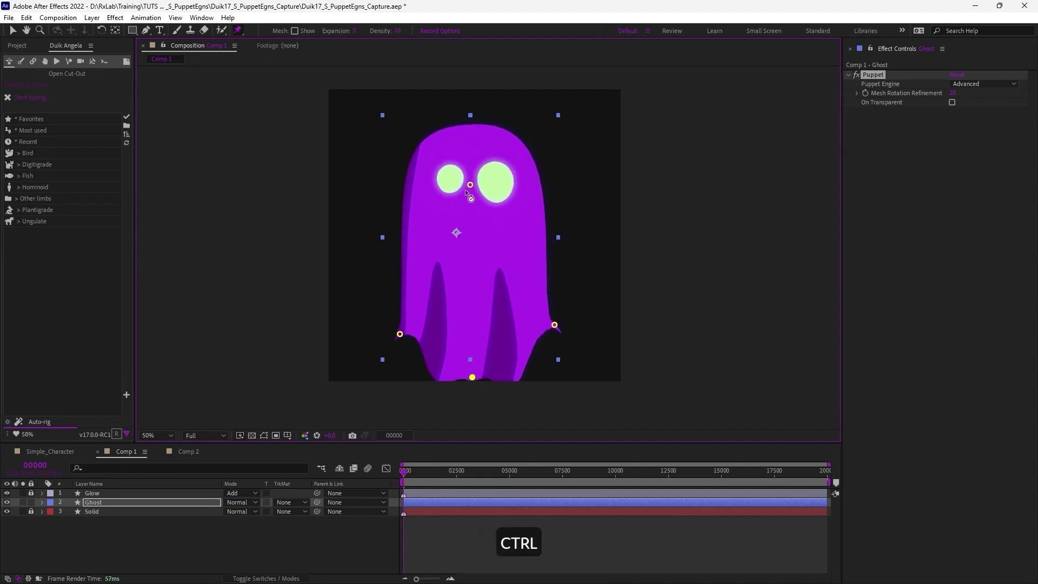
{"action": "key", "text": "ctrl+z"}
{"action": "mouse_move", "coordinate": [471, 183]}
{"action": "left_mouse_down"}
{"action": "mouse_move", "coordinate": [459, 198]}
{"action": "mouse_move", "coordinate": [492, 192]}
{"action": "mouse_move", "coordinate": [463, 193]}
{"action": "left_mouse_up"}
{"action": "key", "text": "ctrl+z"}
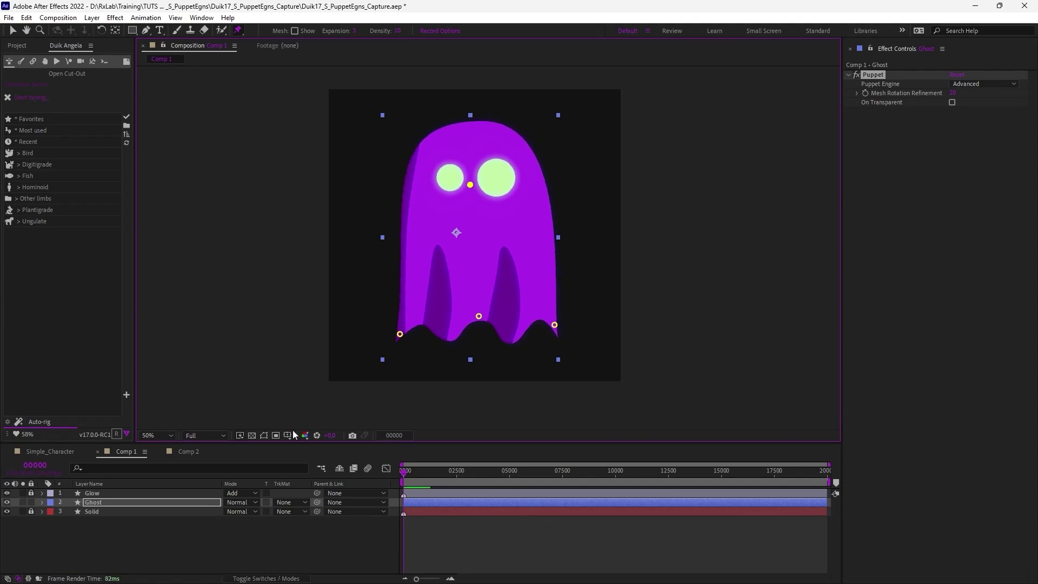
Step: Enlarge the timeline and expand the Ghost layer's Puppet effect down to the pins in Mesh 1's Deform group
{"action": "left_click", "coordinate": [42, 502]}
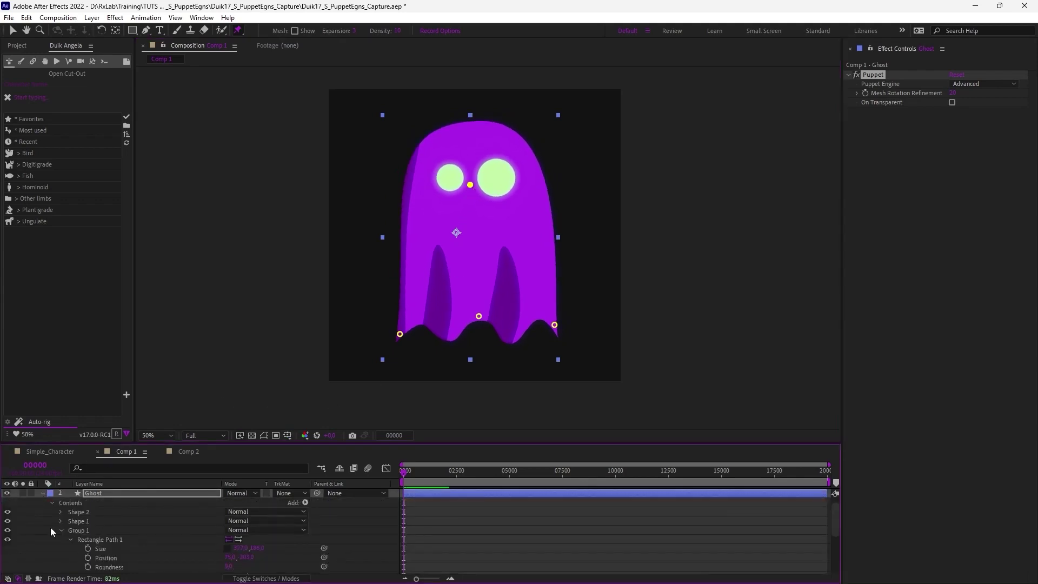
{"action": "left_click", "coordinate": [51, 502]}
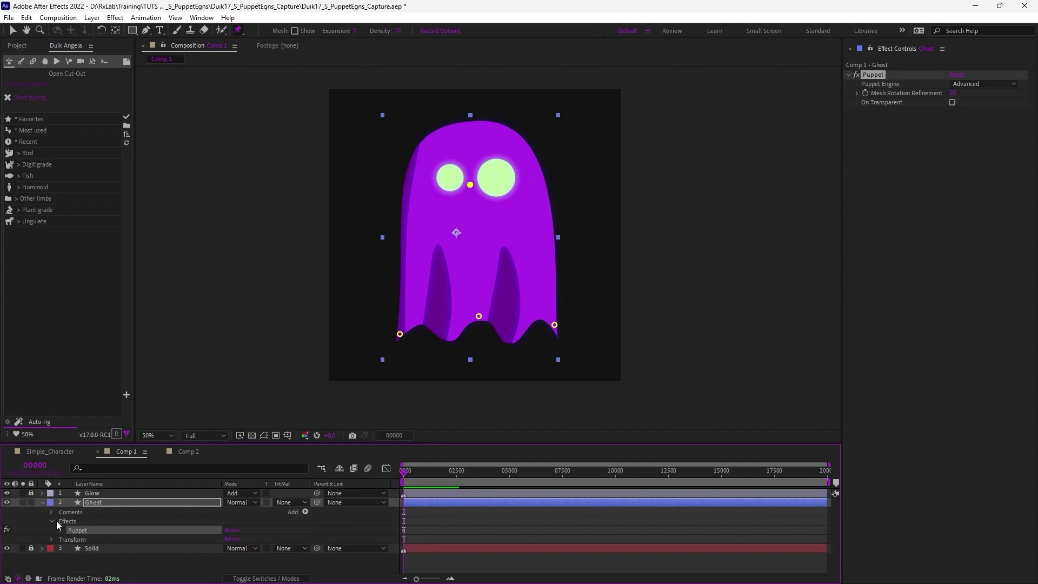
{"action": "left_click_drag", "start_coordinate": [103, 445], "coordinate": [104, 374]}
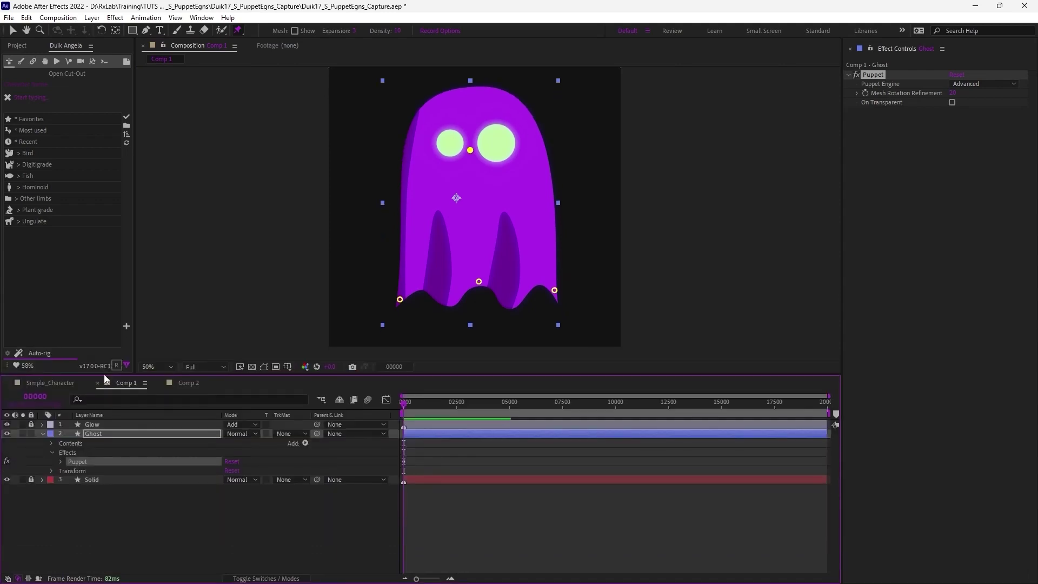
{"action": "left_click", "coordinate": [61, 461]}
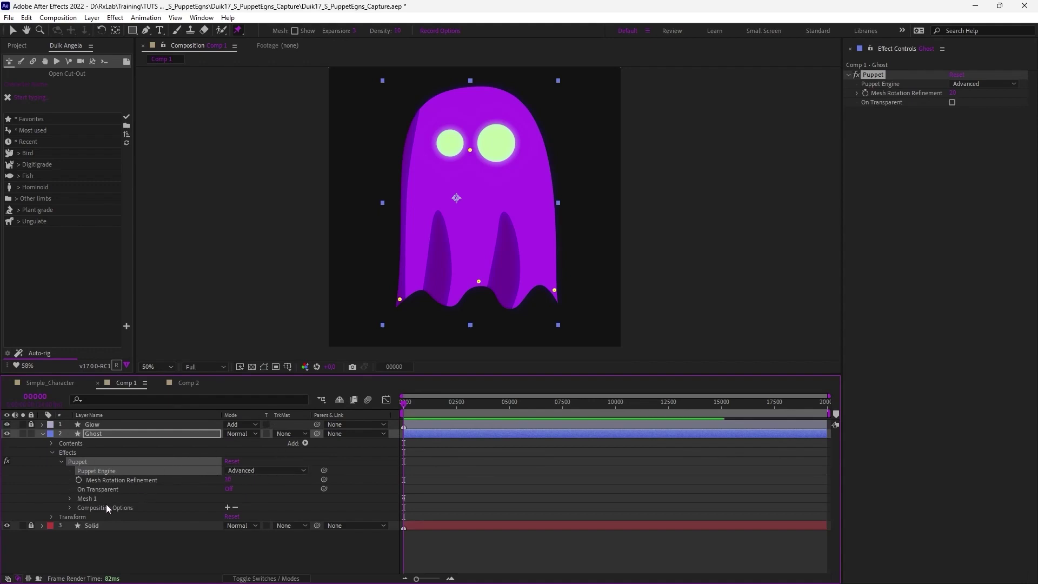
{"action": "left_click", "coordinate": [470, 151]}
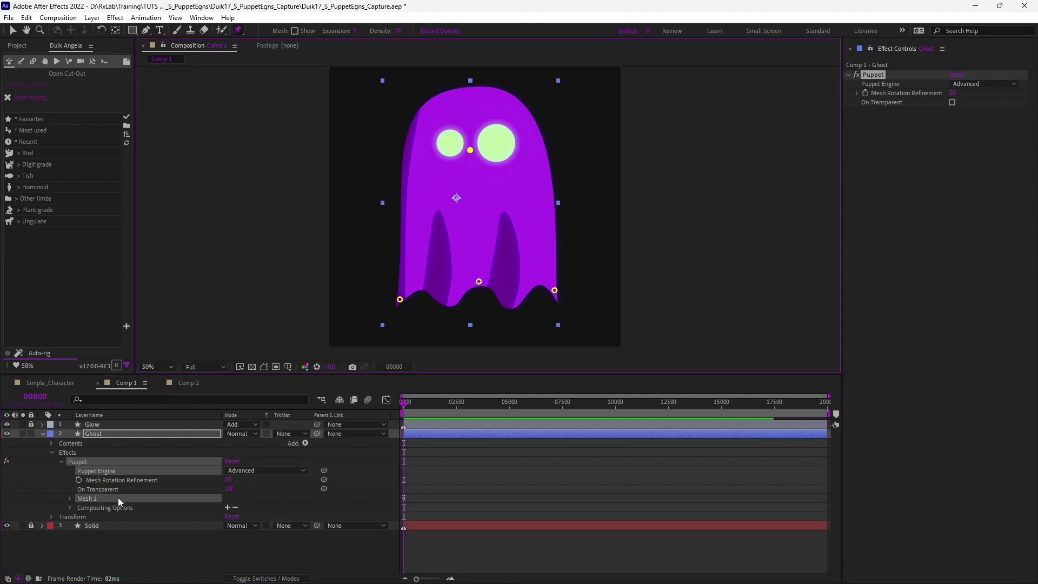
{"action": "left_click", "coordinate": [71, 498]}
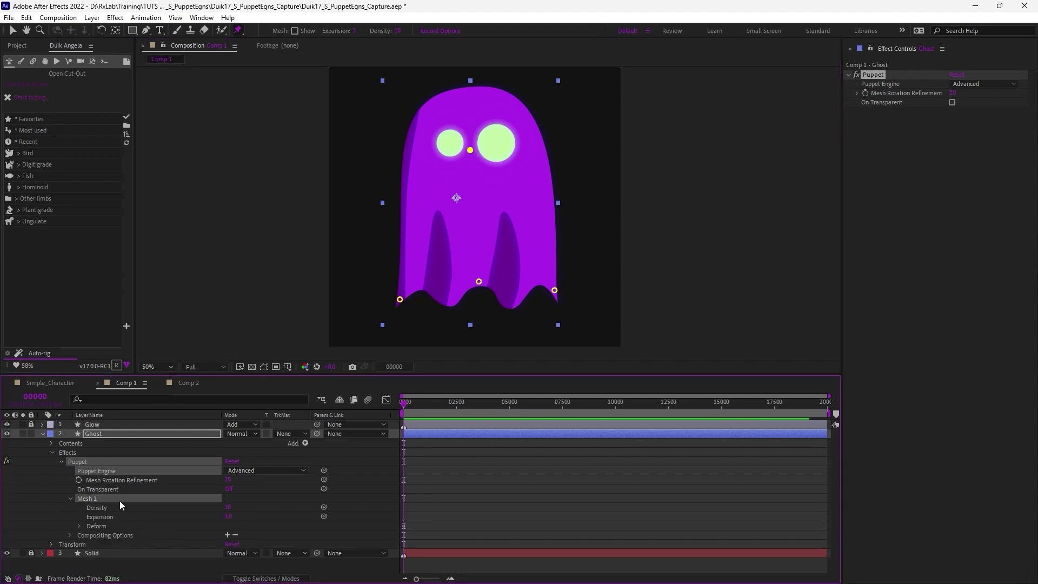
{"action": "left_click", "coordinate": [80, 526]}
{"action": "left_click", "coordinate": [95, 526]}
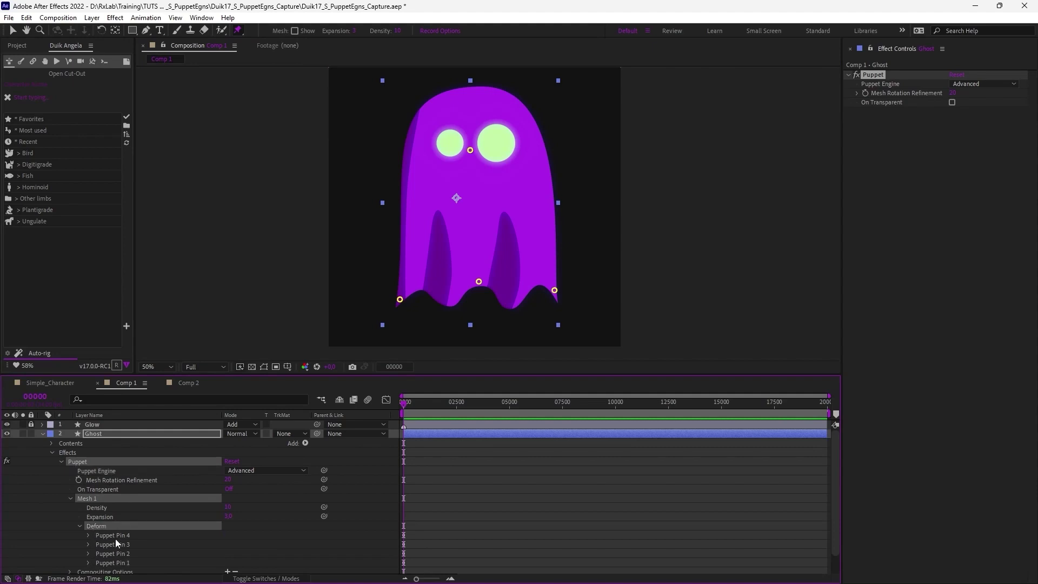
Step: Expand Puppet Pin 4, try changing its Position value, and undo the change
{"action": "scroll", "coordinate": [115, 538], "scroll_direction": "down", "scroll_amount": 2}
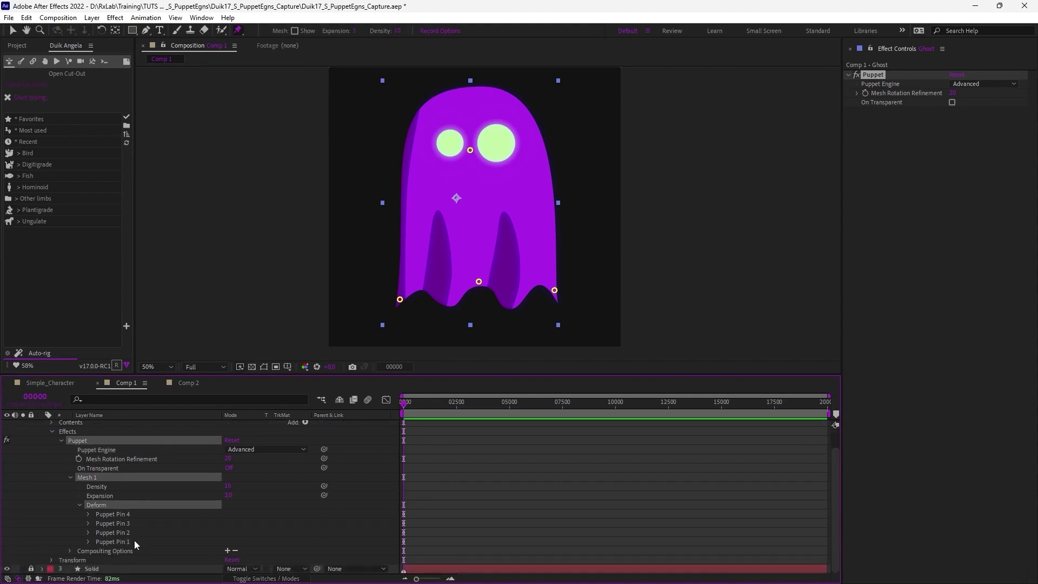
{"action": "left_click", "coordinate": [88, 514]}
{"action": "left_click", "coordinate": [113, 514]}
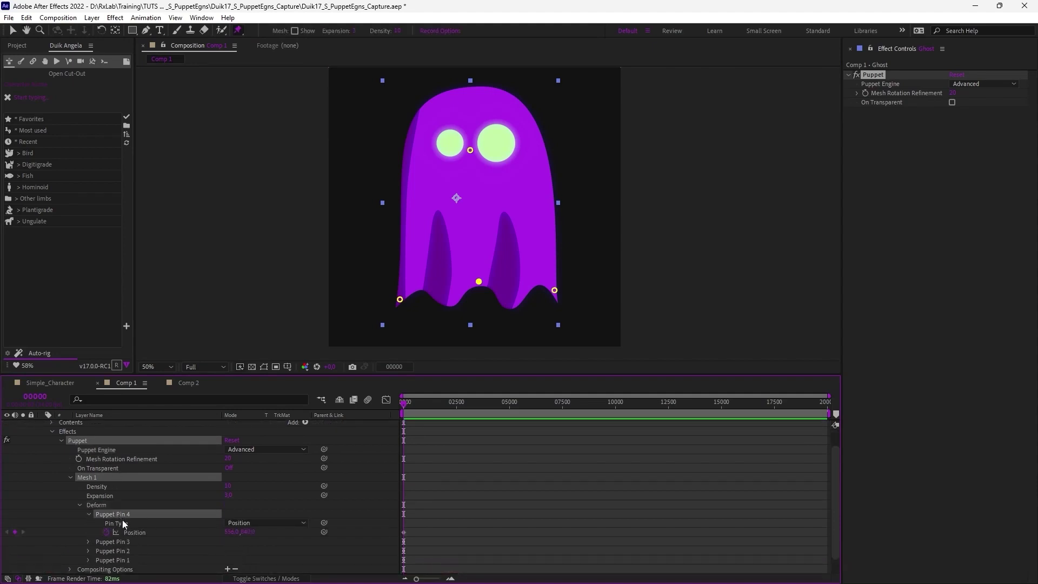
{"action": "left_click_drag", "start_coordinate": [241, 535], "coordinate": [242, 532]}
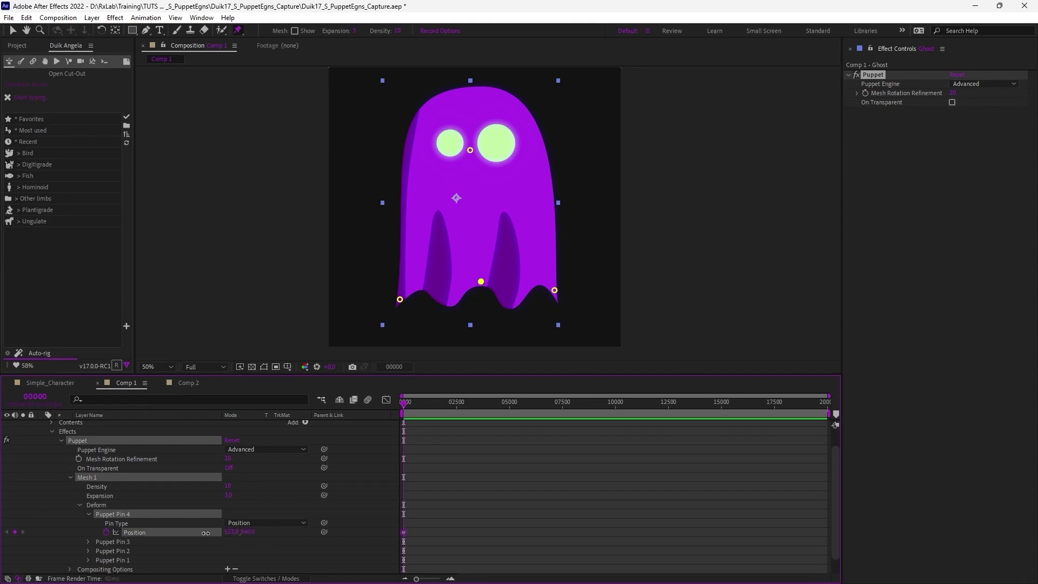
{"action": "key", "text": "ctrl+z"}
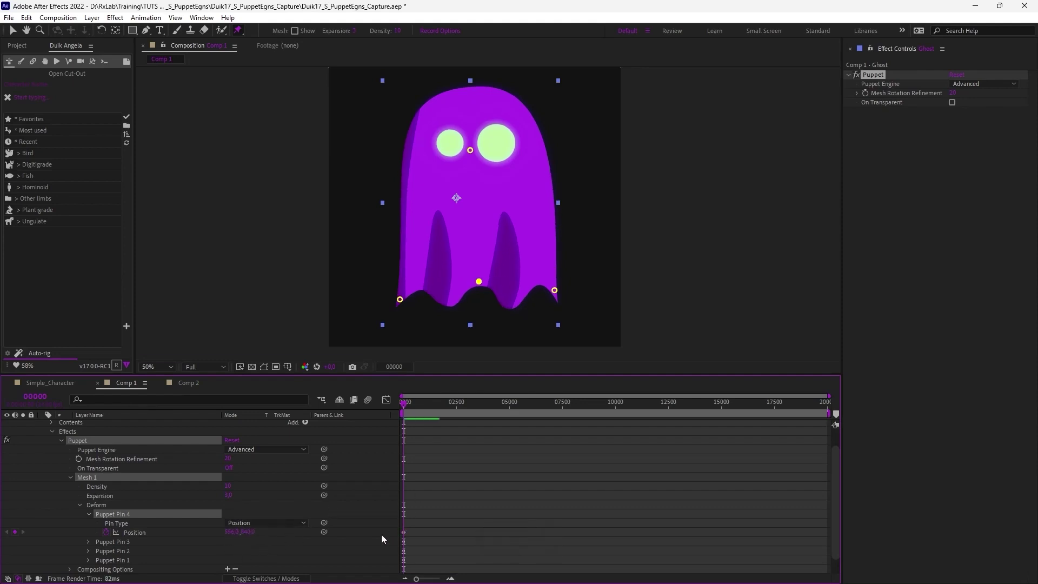
Step: Show only the keyframed properties of the Ghost layer
{"action": "scroll", "coordinate": [190, 475], "scroll_direction": "up", "scroll_amount": 2}
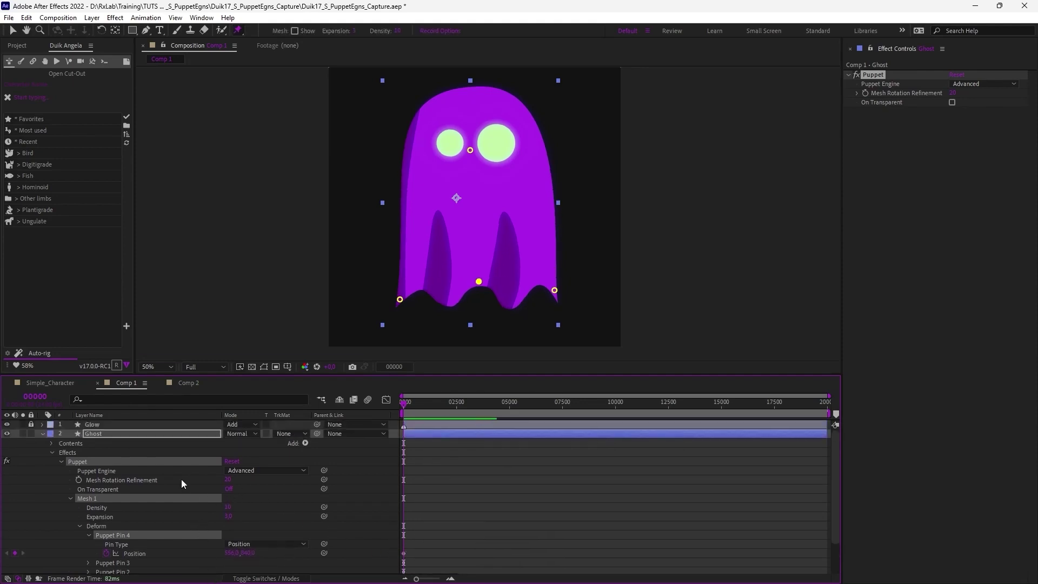
{"action": "left_click", "coordinate": [128, 434]}
{"action": "key", "text": "u"}
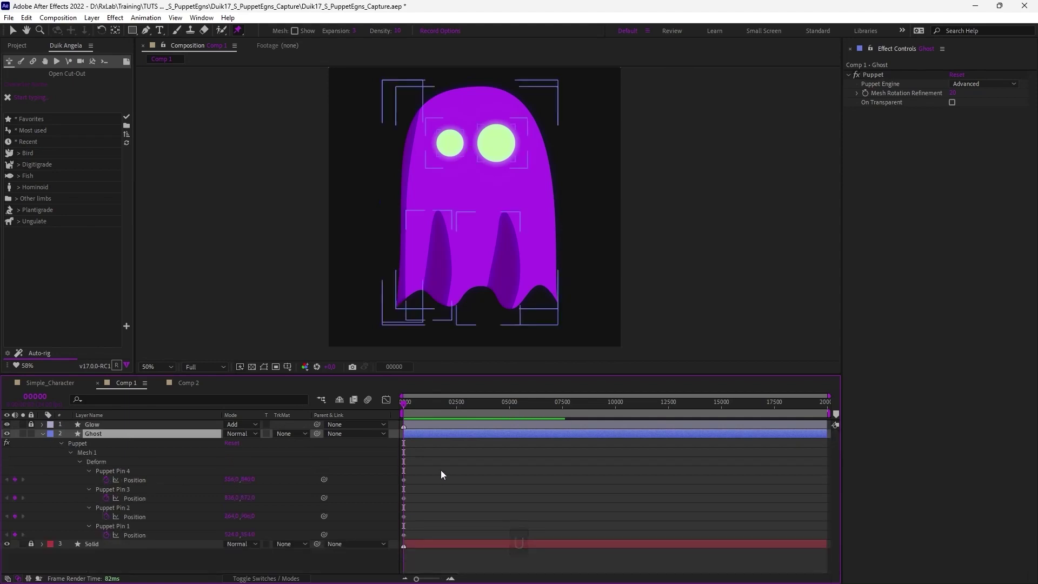
{"action": "left_click", "coordinate": [407, 556]}
Step: Reveal the Pin Type property alongside Position for all four puppet pins on the Ghost layer
{"action": "left_click", "coordinate": [89, 471]}
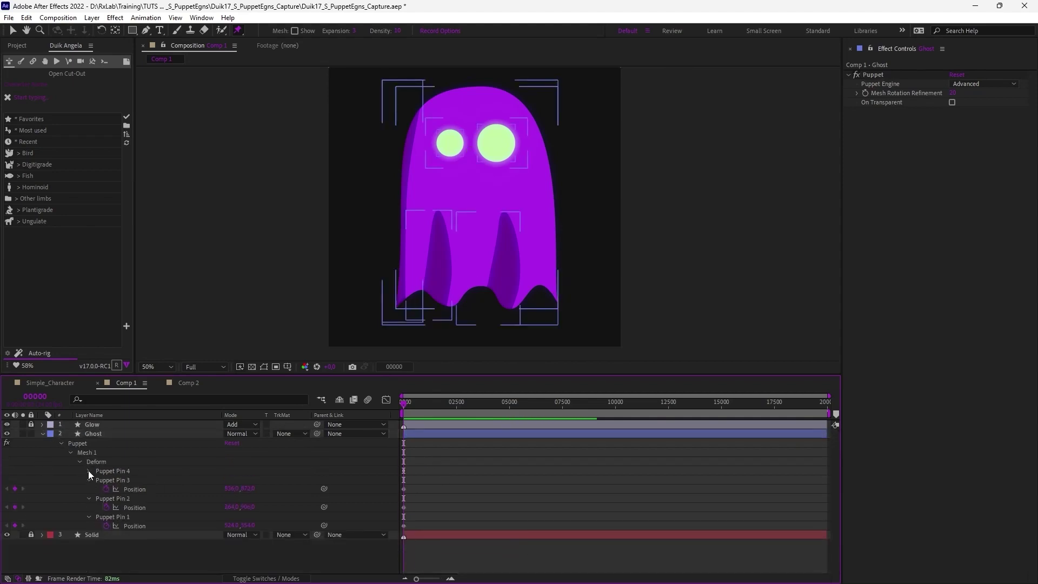
{"action": "left_click", "coordinate": [89, 470]}
{"action": "left_click", "coordinate": [90, 498]}
{"action": "left_click", "coordinate": [90, 499]}
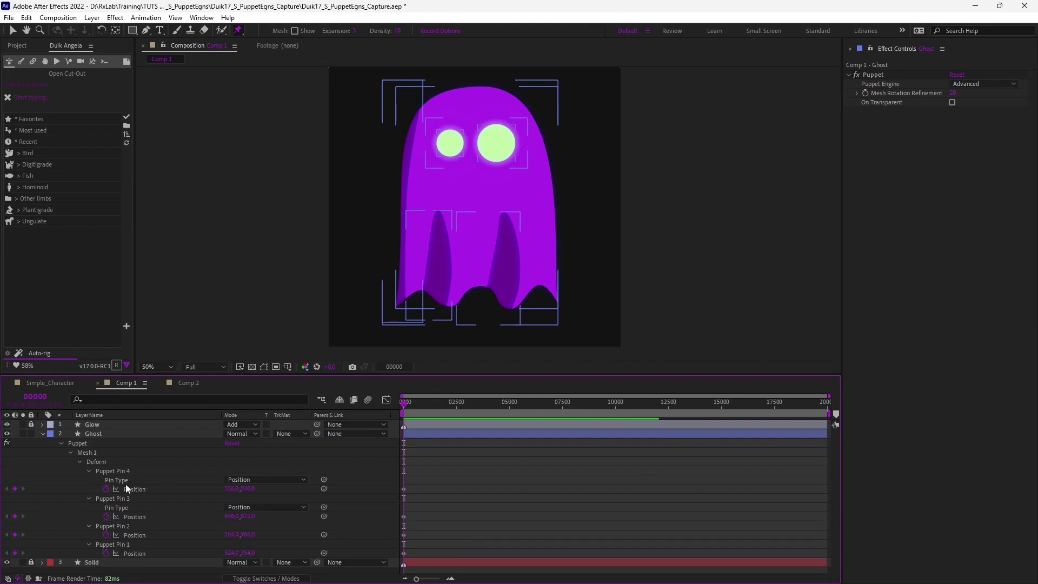
{"action": "left_click", "coordinate": [125, 483]}
{"action": "left_click", "coordinate": [89, 526]}
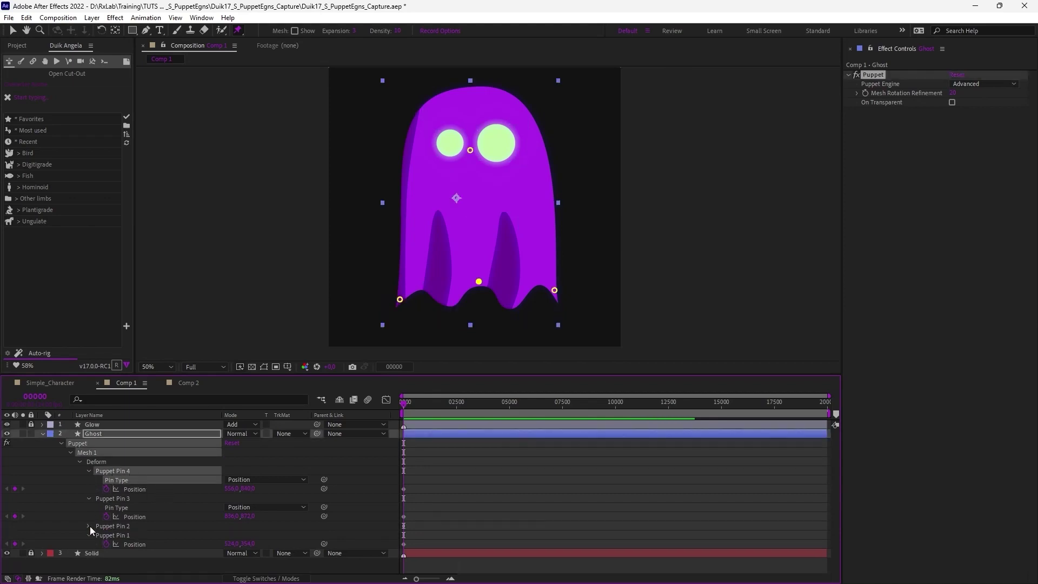
{"action": "left_click", "coordinate": [90, 526]}
{"action": "left_click", "coordinate": [118, 534]}
{"action": "left_click", "coordinate": [90, 550]}
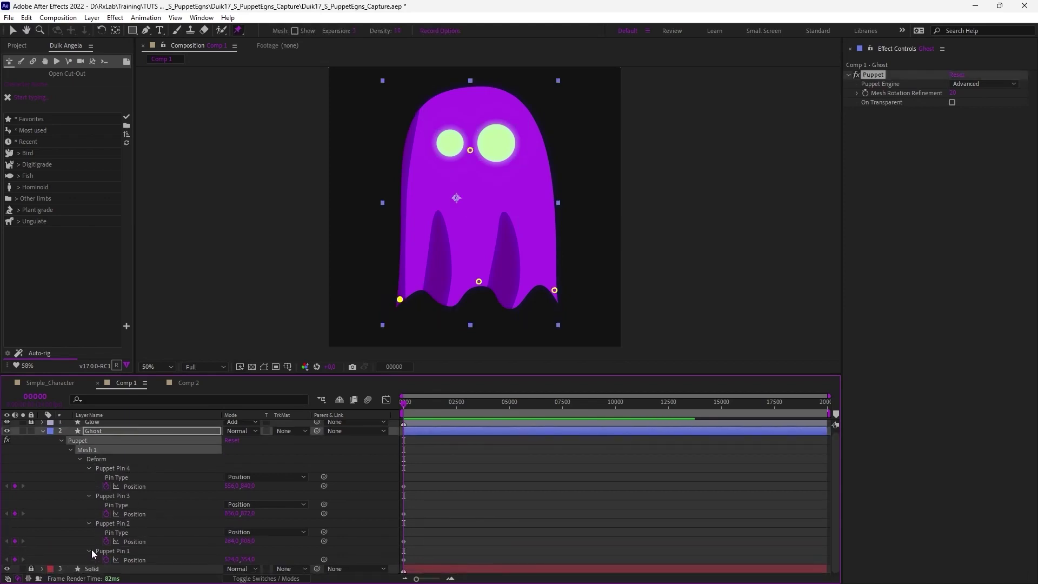
{"action": "left_click", "coordinate": [90, 551]}
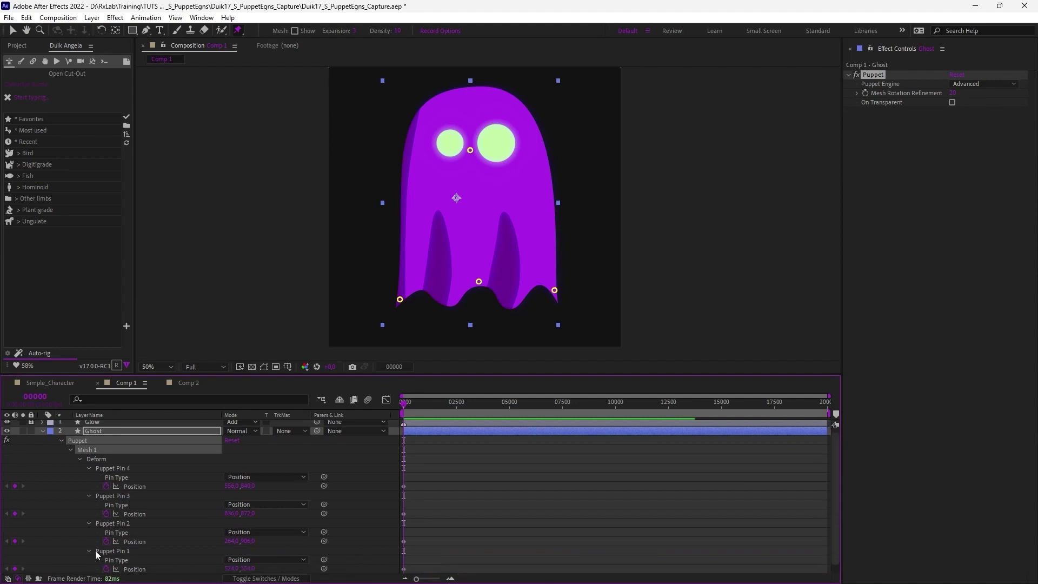
{"action": "left_click", "coordinate": [131, 475]}
Step: Try moving the lower-left pin outward and the pin between the eyes sideways, undoing each move
{"action": "left_click_drag", "start_coordinate": [400, 299], "coordinate": [371, 279]}
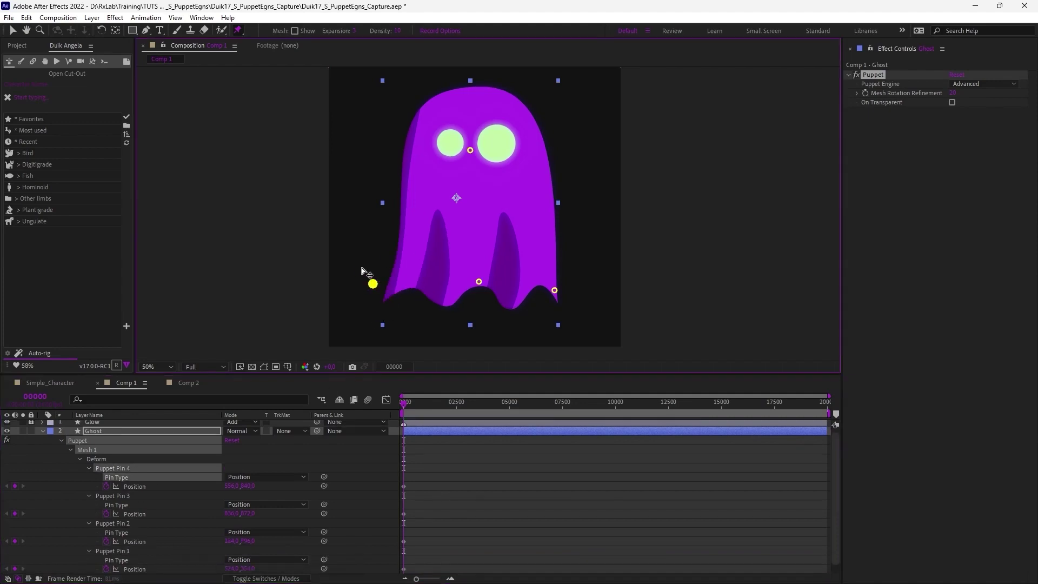
{"action": "key", "text": "ctrl+z"}
{"action": "left_click_drag", "start_coordinate": [468, 151], "coordinate": [505, 172]}
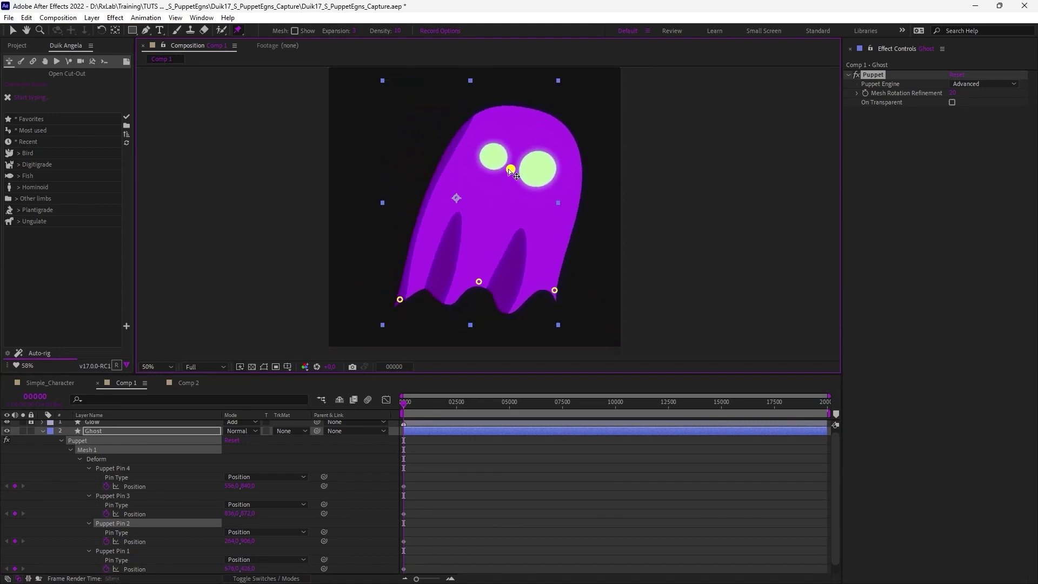
{"action": "key", "text": "ctrl+z"}
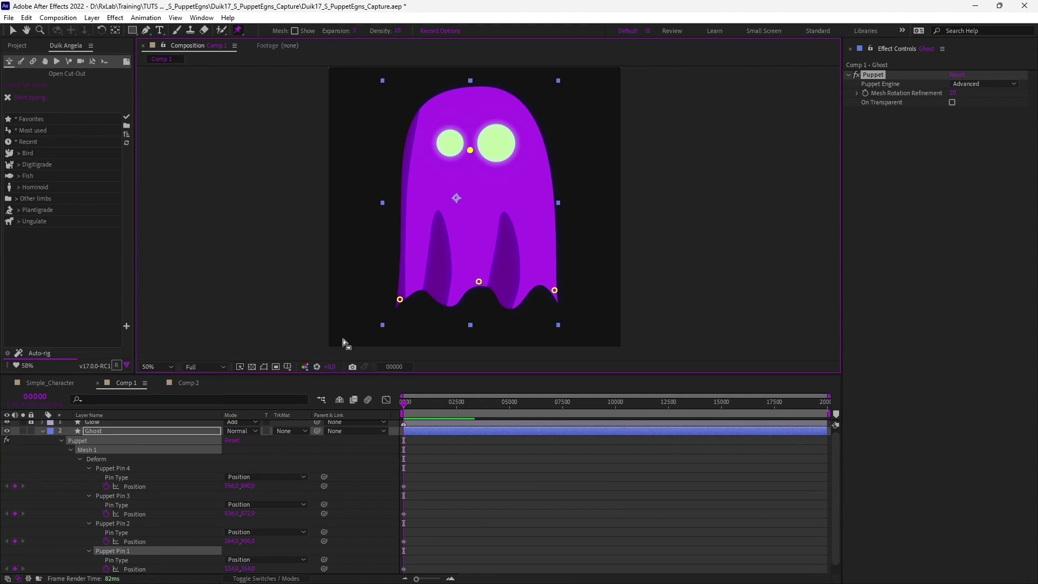
Step: Set the Pin Type of Puppet Pin 1 on the Ghost layer to Advanced
{"action": "left_click", "coordinate": [135, 560]}
{"action": "left_click", "coordinate": [256, 559]}
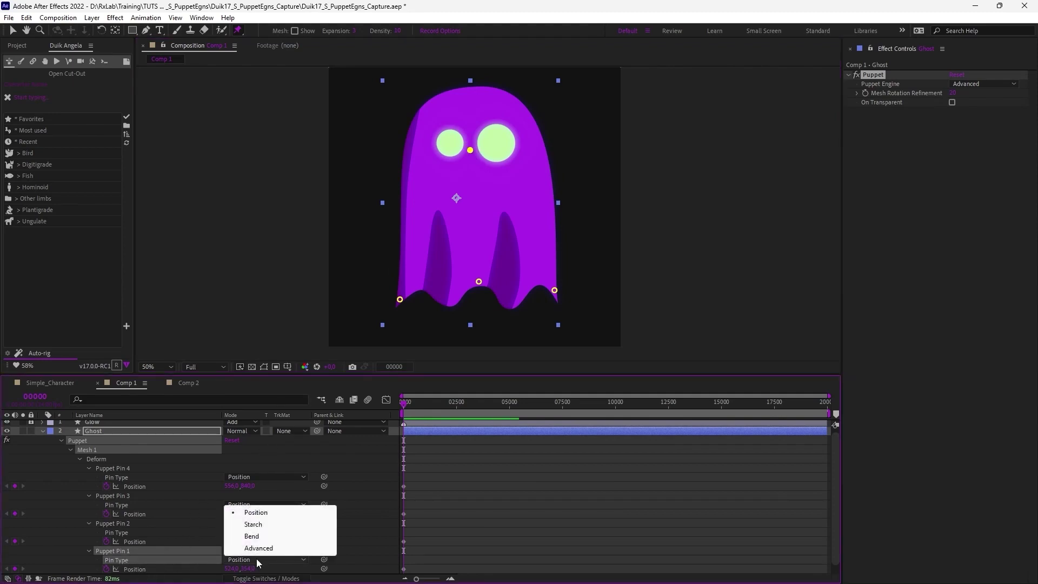
{"action": "left_click", "coordinate": [254, 547]}
{"action": "scroll", "coordinate": [184, 542], "scroll_direction": "down", "scroll_amount": 1}
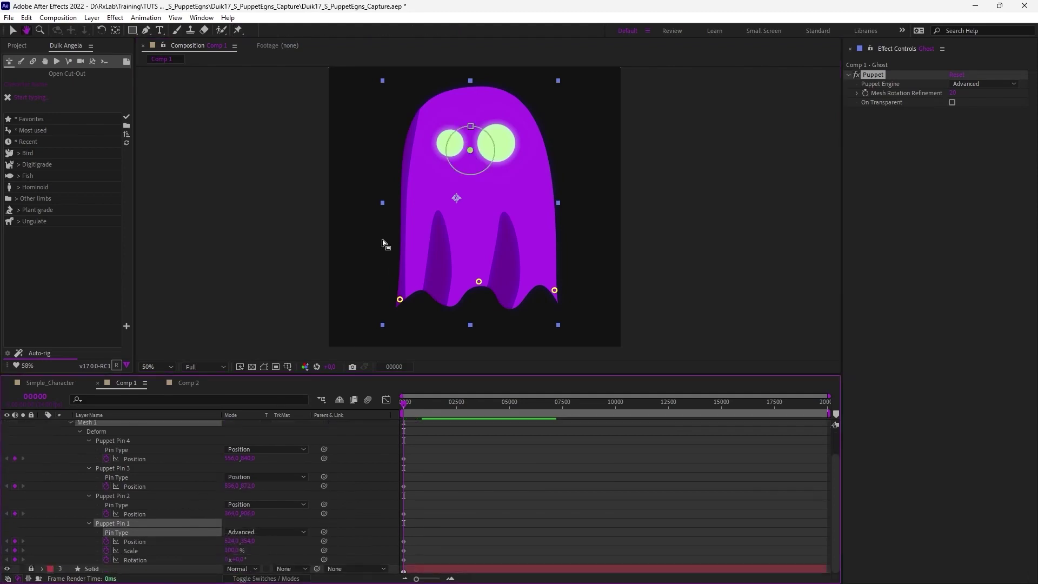
Step: Try moving the Advanced pin between the eyes down to the left and rotating it counterclockwise, undoing the changes
{"action": "key", "text": "v"}
{"action": "left_click_drag", "start_coordinate": [469, 161], "coordinate": [409, 150]}
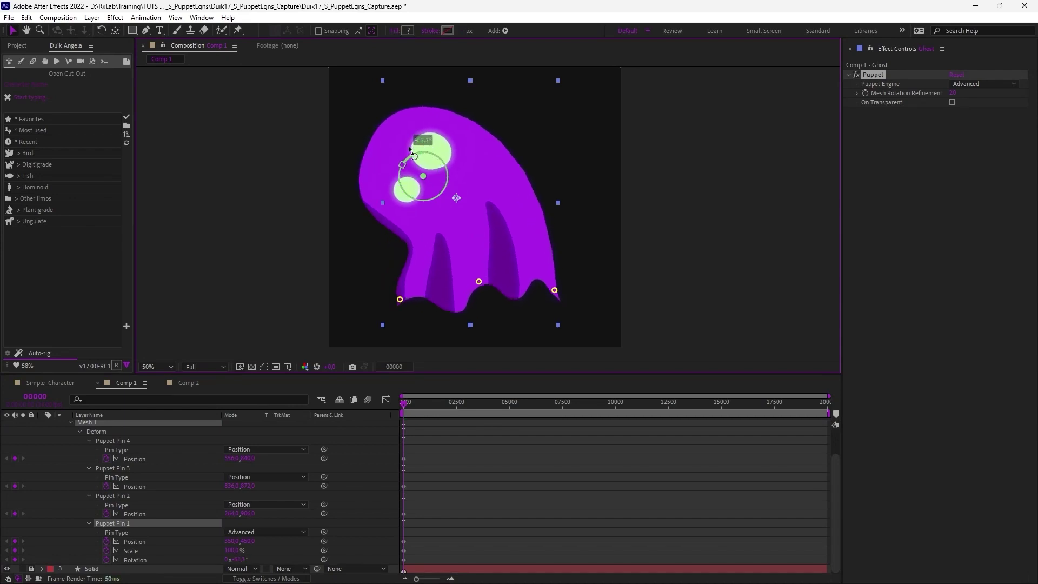
{"action": "key", "text": "ctrl"}
{"action": "key", "text": "ctrl+z"}
{"action": "key", "text": "ctrl+z"}
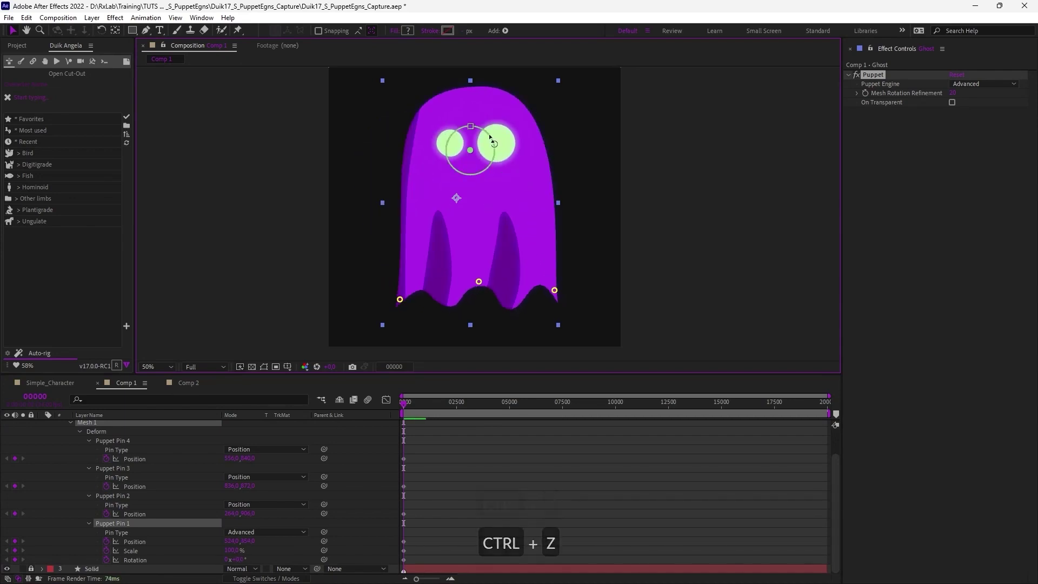
Step: Try rotating the Advanced pin between the eyes clockwise and shifting it down to the right, undoing each change
{"action": "left_click_drag", "start_coordinate": [483, 134], "coordinate": [486, 157]}
{"action": "key", "text": "ctrl+z"}
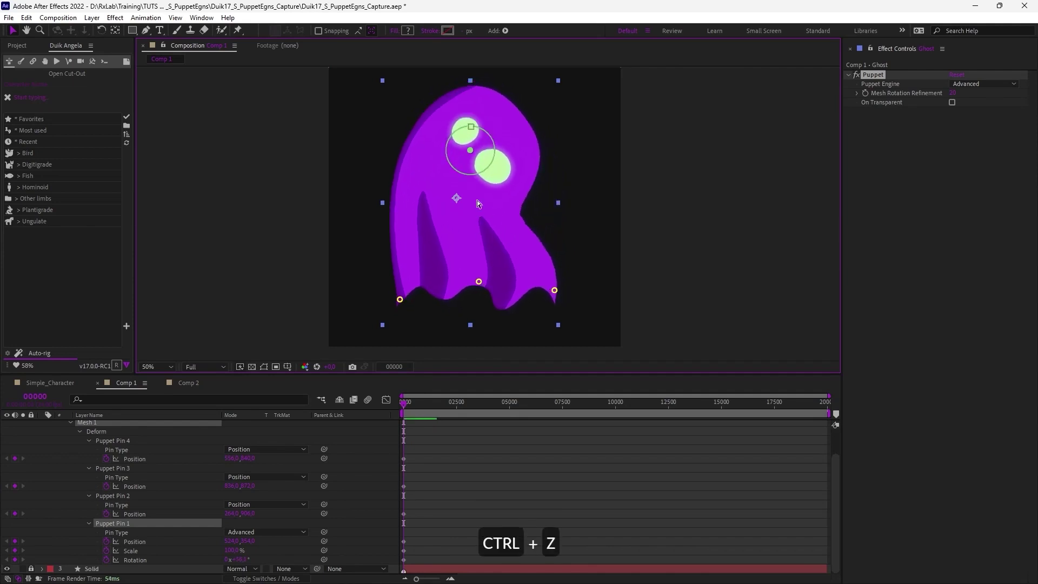
{"action": "left_click_drag", "start_coordinate": [479, 125], "coordinate": [472, 274]}
{"action": "key", "text": "ctrl+z"}
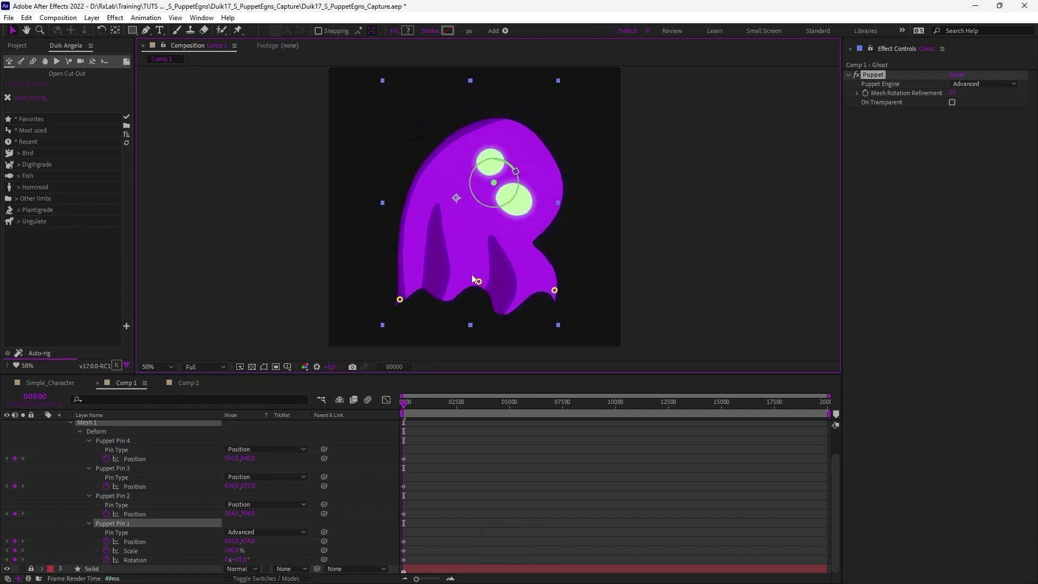
{"action": "key", "text": "ctrl"}
{"action": "key", "text": "ctrl+z"}
{"action": "key", "text": "ctrl+z"}
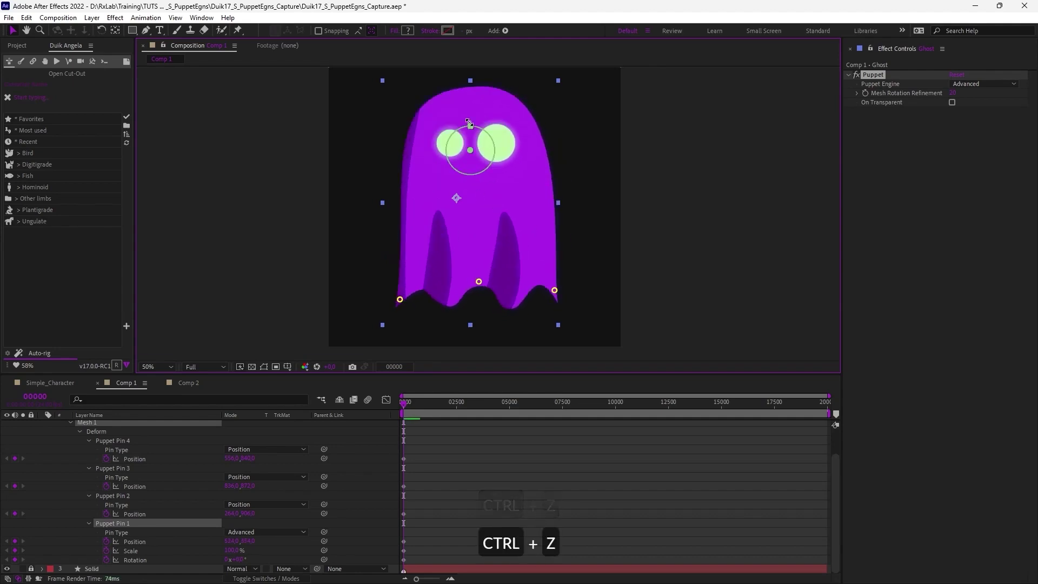
Step: Try scaling the Advanced pin with its square handle and moving the lower-left pin inward, undoing both changes
{"action": "left_click_drag", "start_coordinate": [470, 126], "coordinate": [489, 152]}
{"action": "key", "text": "ctrl+z"}
{"action": "key", "text": "ctrl+z"}
{"action": "key", "text": "ctrl+z"}
{"action": "key", "text": "v"}
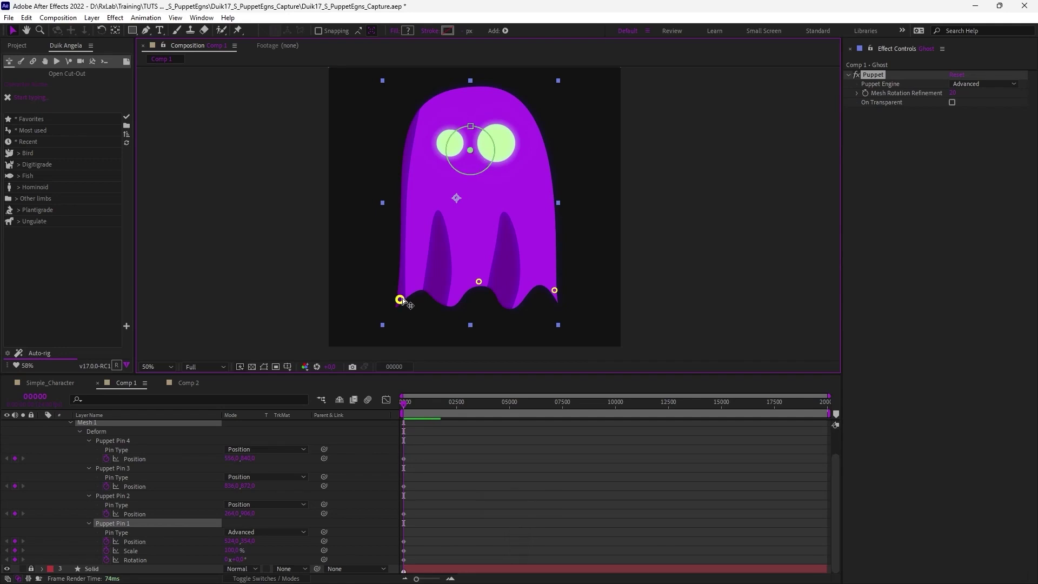
{"action": "left_click_drag", "start_coordinate": [402, 301], "coordinate": [435, 297]}
{"action": "key", "text": "ctrl+z"}
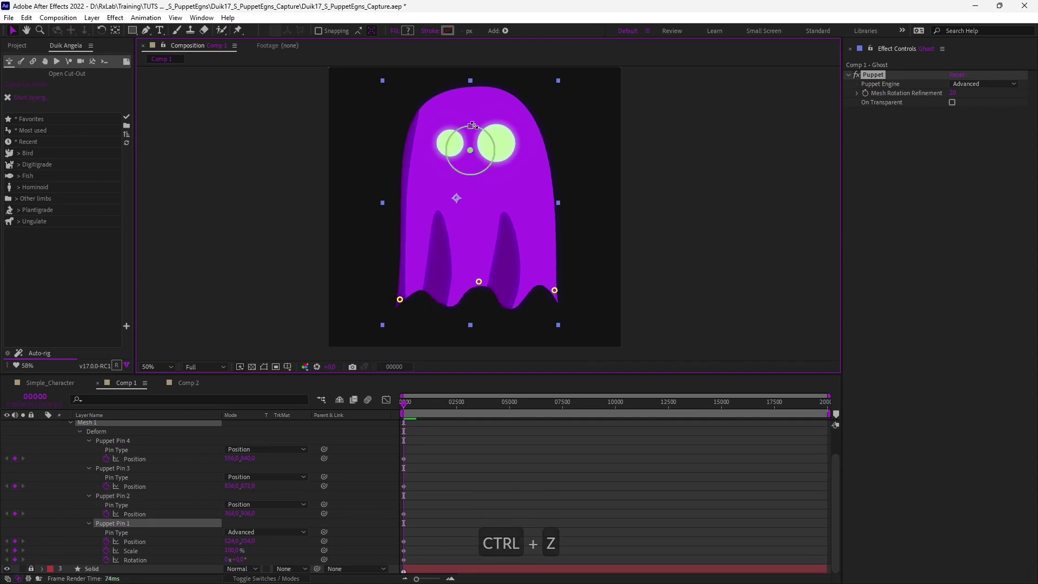
Step: Place a new pin with the Puppet Advanced Pin tool on the ghost's left edge beside the smaller eye
{"action": "left_click", "coordinate": [238, 29]}
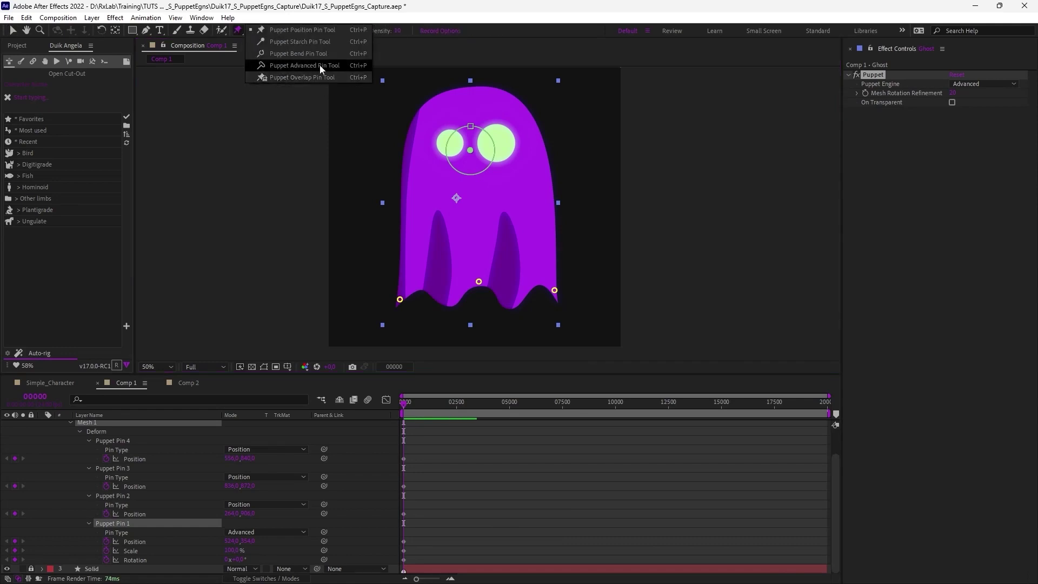
{"action": "left_click", "coordinate": [354, 66]}
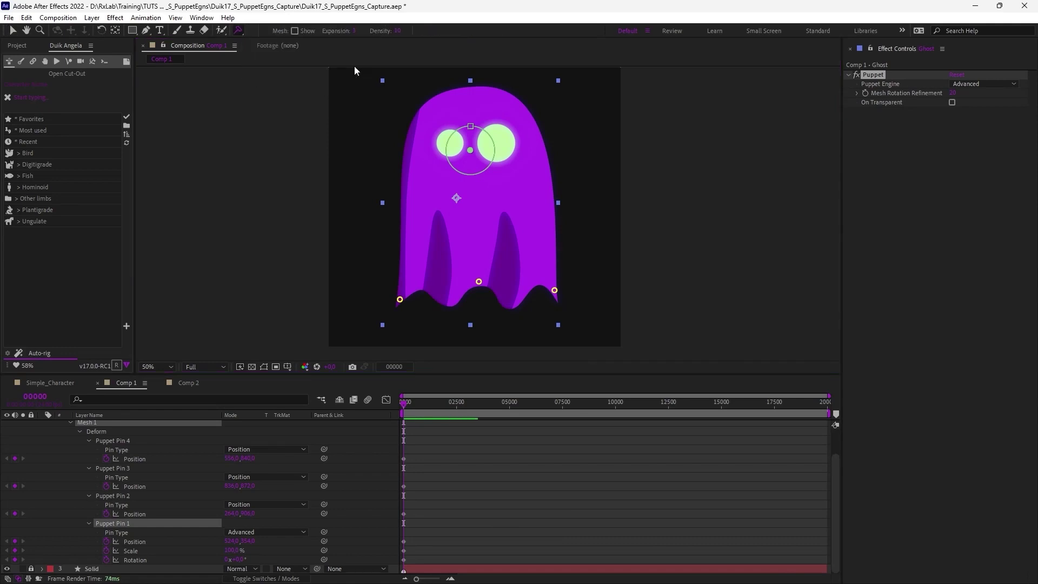
{"action": "left_click", "coordinate": [415, 146]}
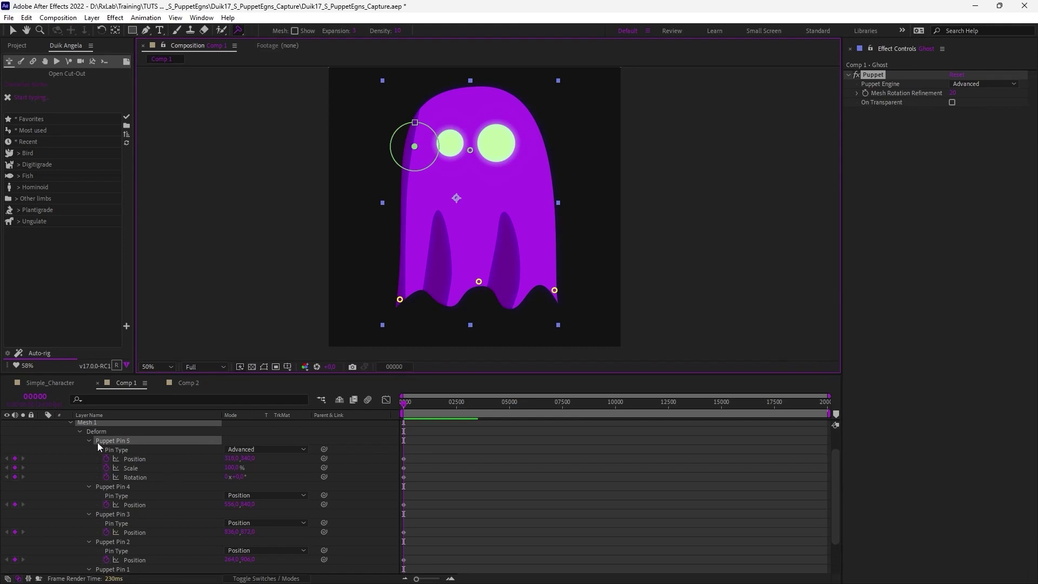
Step: Switch the Pin Type of Puppet Pin 5 to Position, and delete that pin
{"action": "left_click", "coordinate": [251, 449]}
{"action": "left_click", "coordinate": [245, 459]}
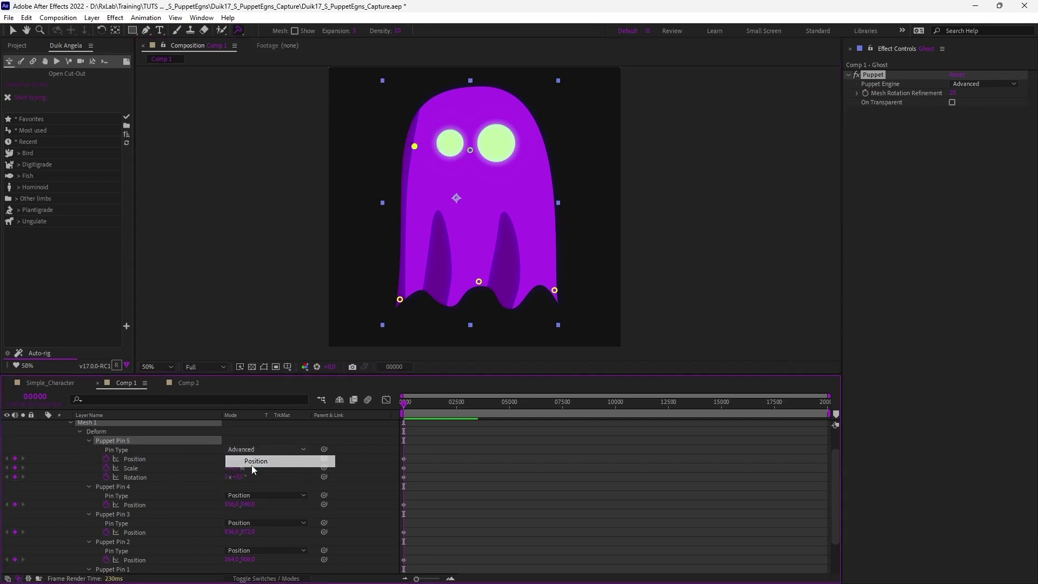
{"action": "left_click", "coordinate": [108, 441]}
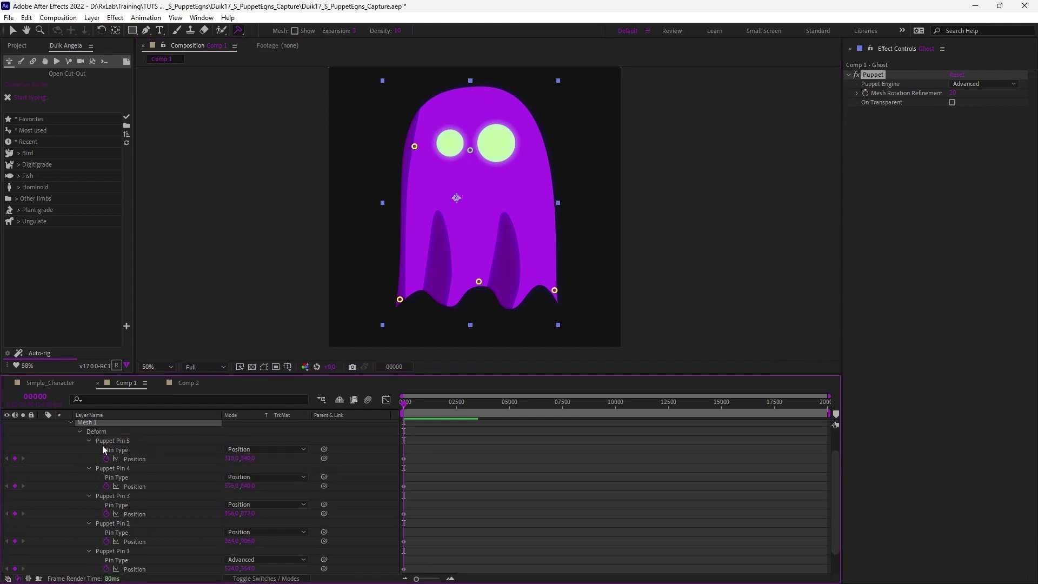
{"action": "key", "text": "Delete"}
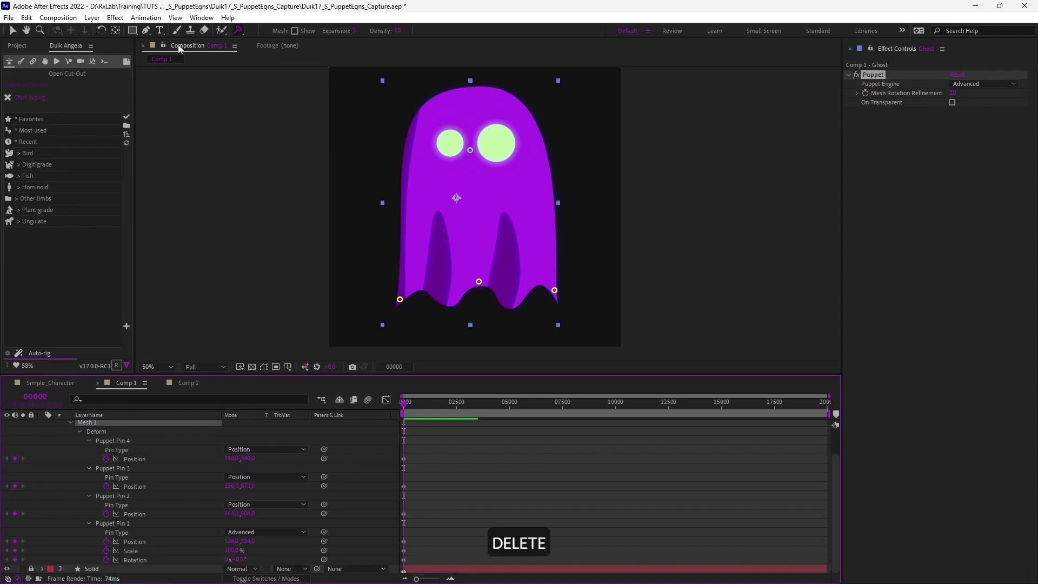
Step: Place a pin with the Puppet Bend Pin tool on the ghost's right side, and try rotating it, undoing the rotation
{"action": "left_click", "coordinate": [239, 30]}
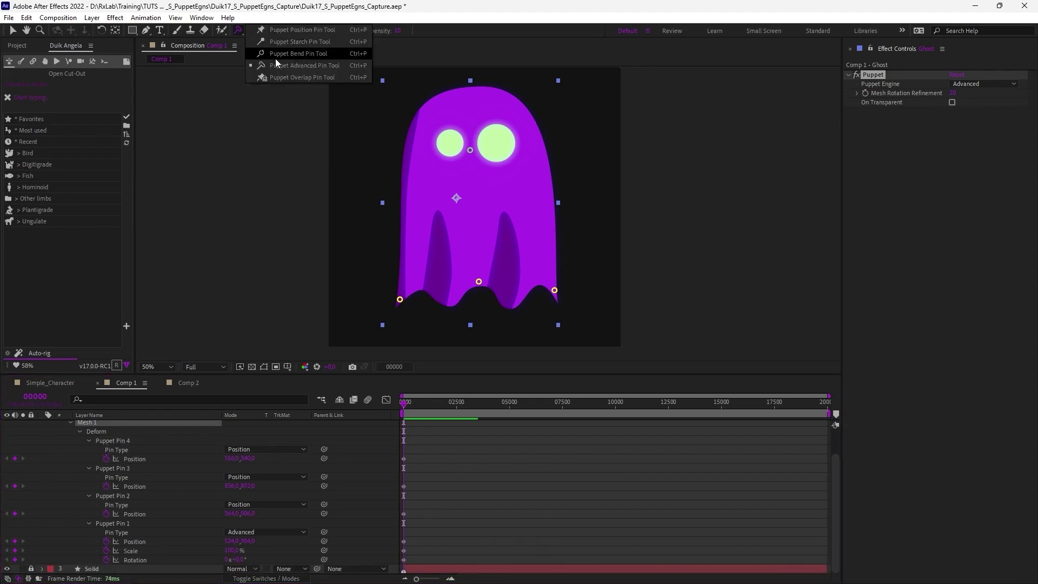
{"action": "left_click", "coordinate": [318, 54]}
{"action": "left_click", "coordinate": [532, 205]}
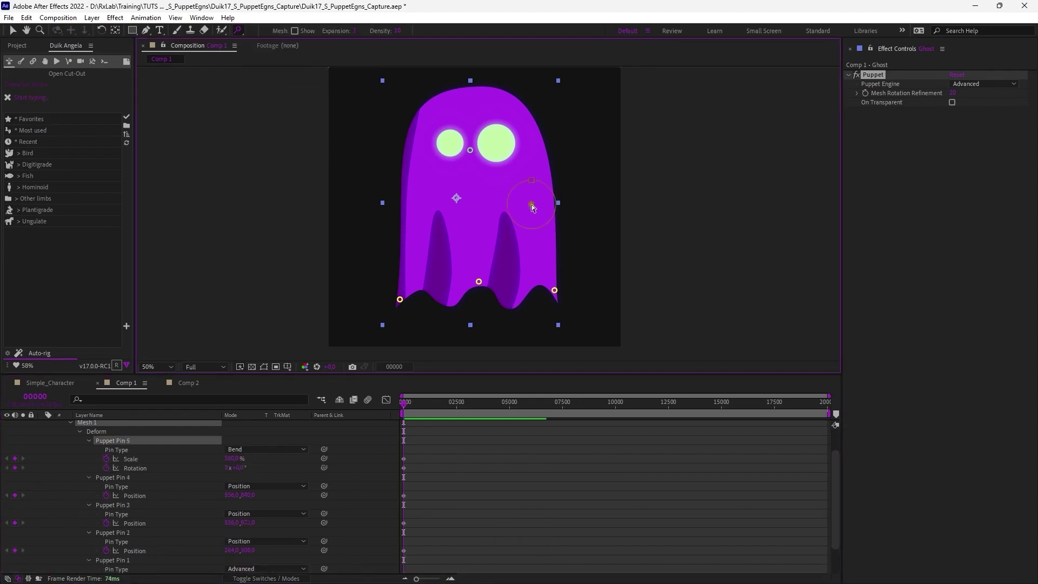
{"action": "mouse_move", "coordinate": [546, 183]}
{"action": "left_mouse_down"}
{"action": "mouse_move", "coordinate": [539, 172]}
{"action": "mouse_move", "coordinate": [546, 192]}
{"action": "left_mouse_up"}
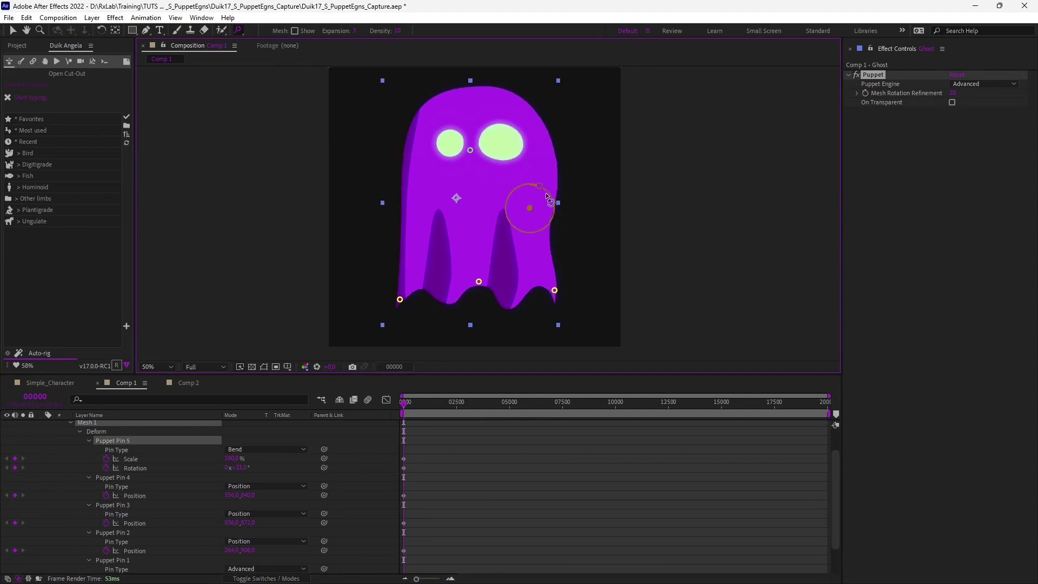
{"action": "key", "text": "ctrl+z"}
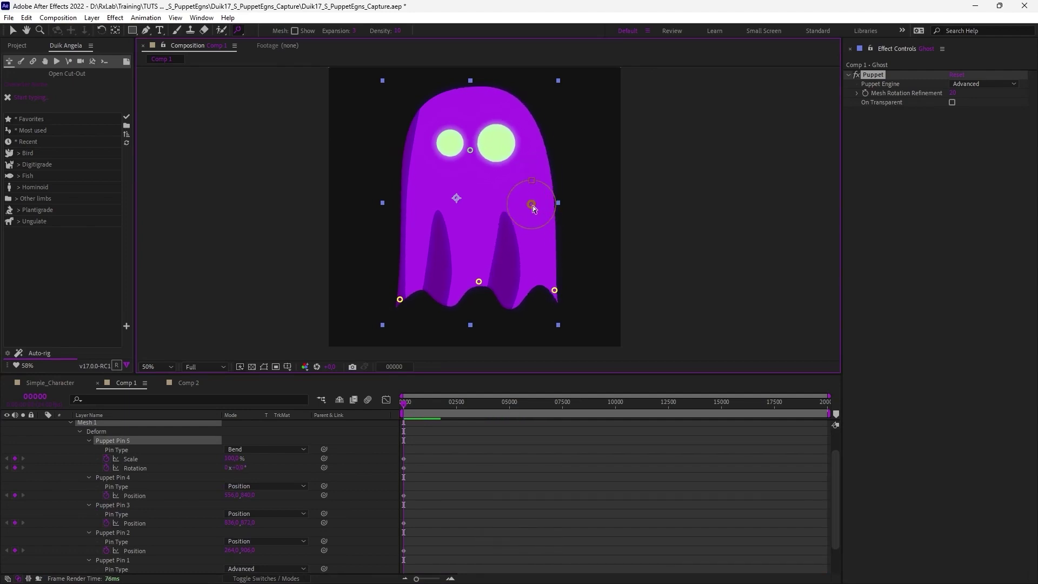
Step: Try moving the Bend pin sideways toward the ghost's middle with the Selection tool, and undo the attempt
{"action": "key", "text": "v"}
{"action": "left_click_drag", "start_coordinate": [532, 205], "coordinate": [483, 202]}
{"action": "key", "text": "ctrl+z"}
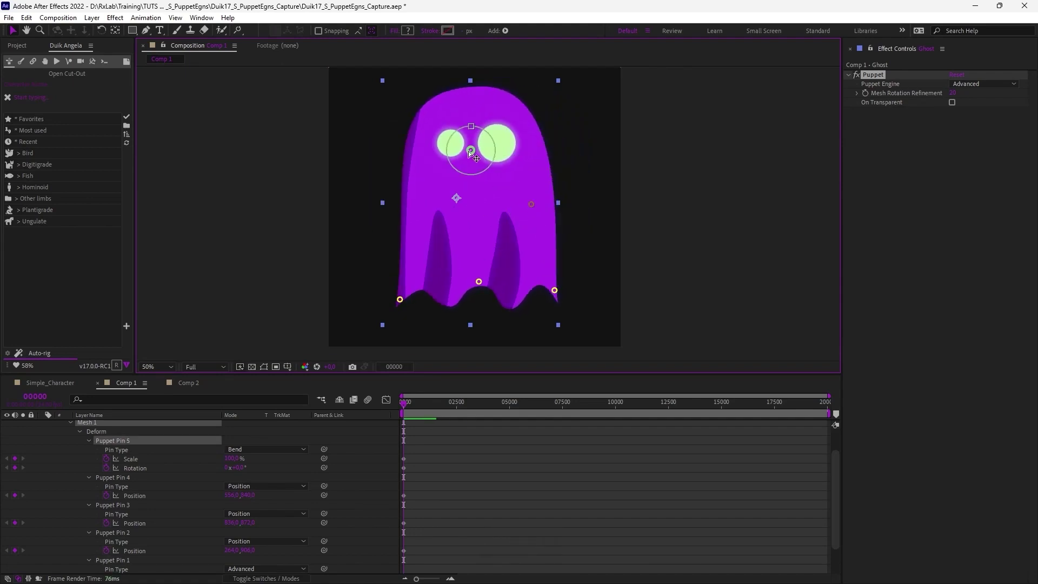
Step: Try moving the Advanced pin down to the left and rotating the Bend pin, undoing everything back through the Bend pin's placement
{"action": "left_click_drag", "start_coordinate": [472, 152], "coordinate": [425, 242]}
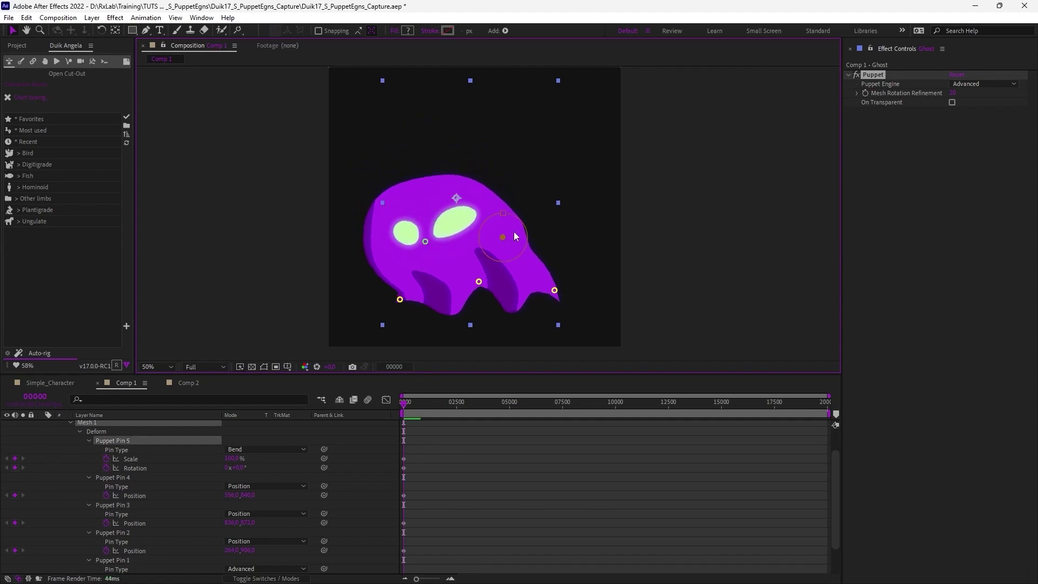
{"action": "left_click_drag", "start_coordinate": [524, 226], "coordinate": [527, 242]}
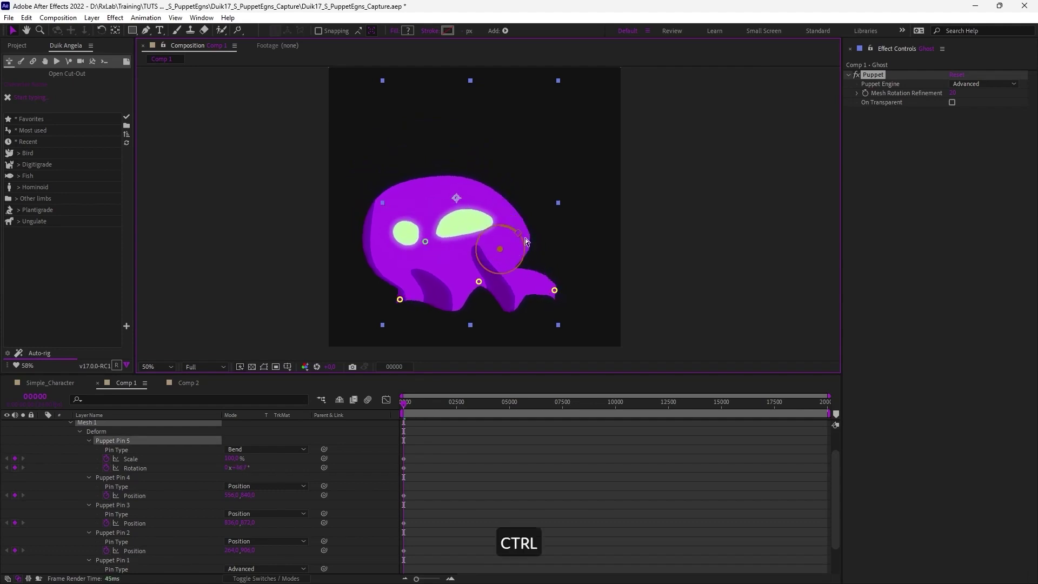
{"action": "key", "text": "ctrl+z"}
{"action": "key", "text": "ctrl+z"}
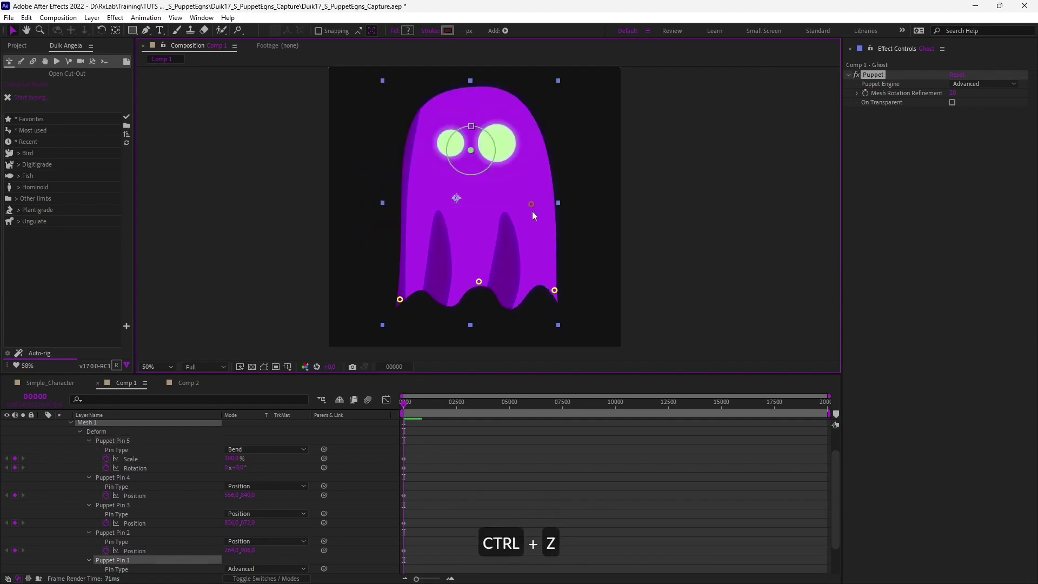
{"action": "key", "text": "ctrl+z"}
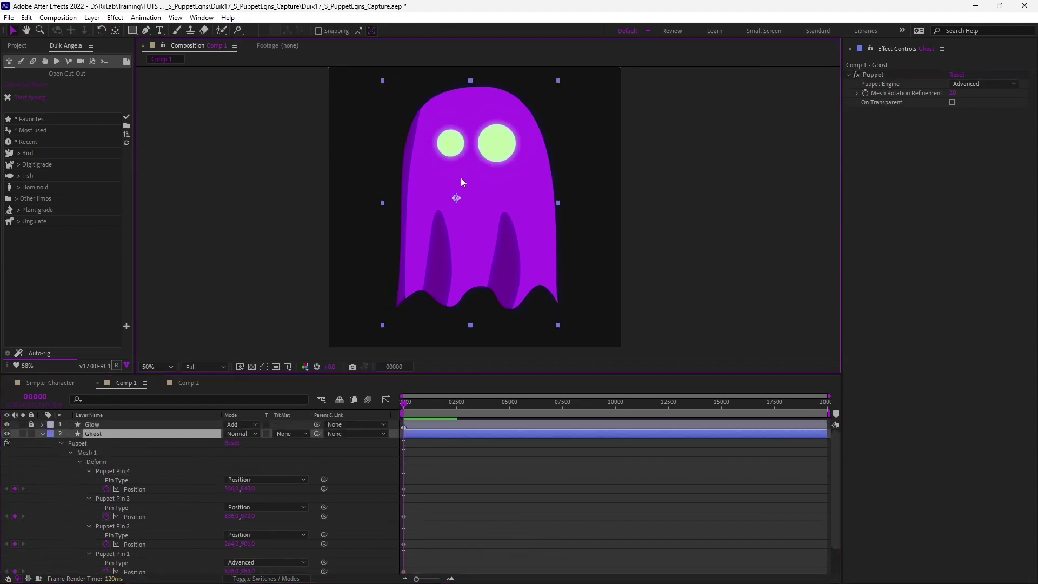
Step: Select the Deform group of the Ghost layer's Puppet effect to show its pins, and open Comp 2
{"action": "left_click", "coordinate": [88, 463]}
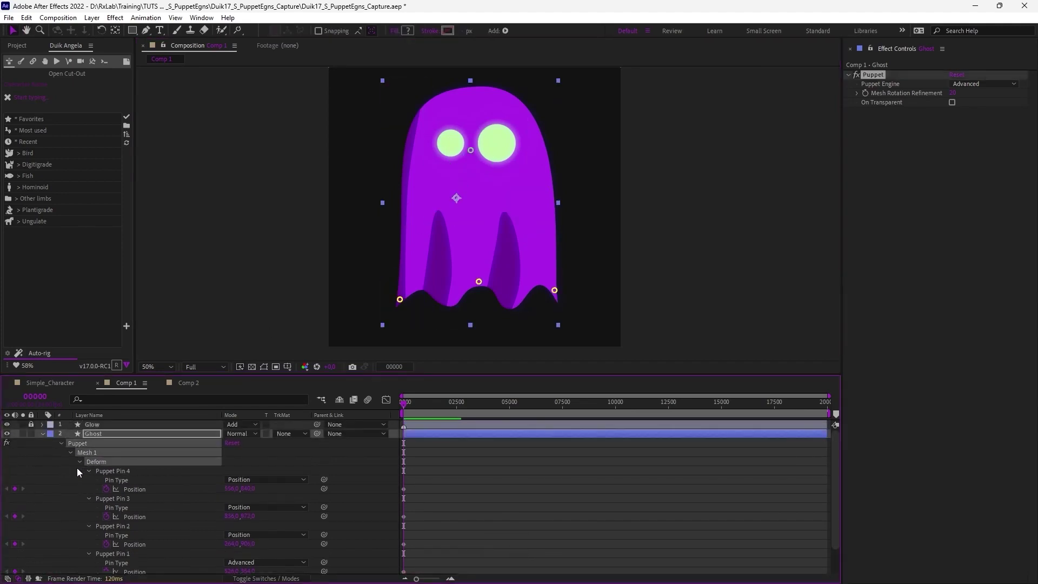
{"action": "left_click", "coordinate": [77, 469]}
{"action": "left_click", "coordinate": [190, 383]}
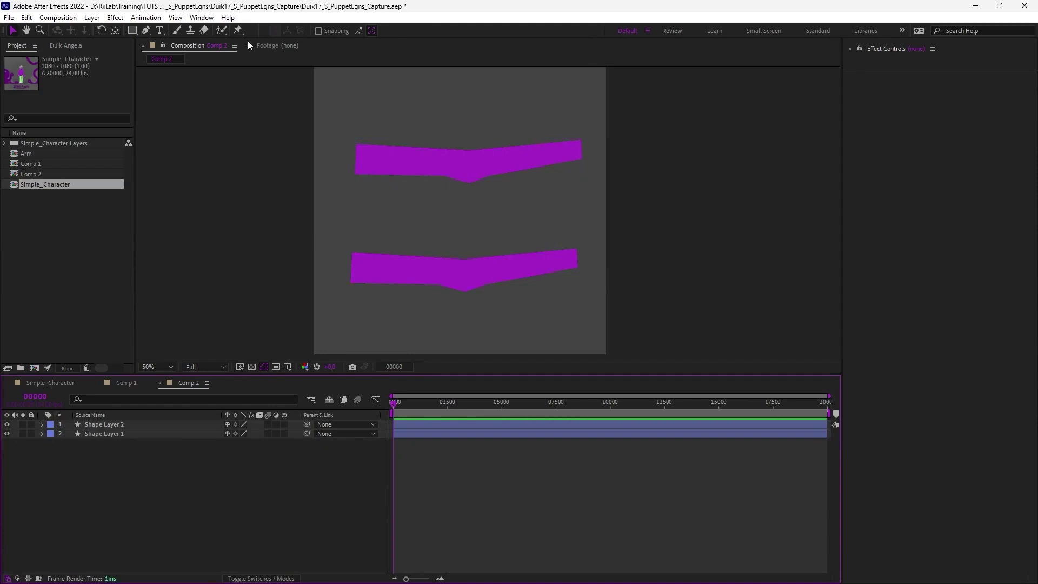
Step: Place three Puppet Position pins on Shape Layer 2, at the left end, the middle bend and the right end, with the mesh shown
{"action": "left_click", "coordinate": [439, 161]}
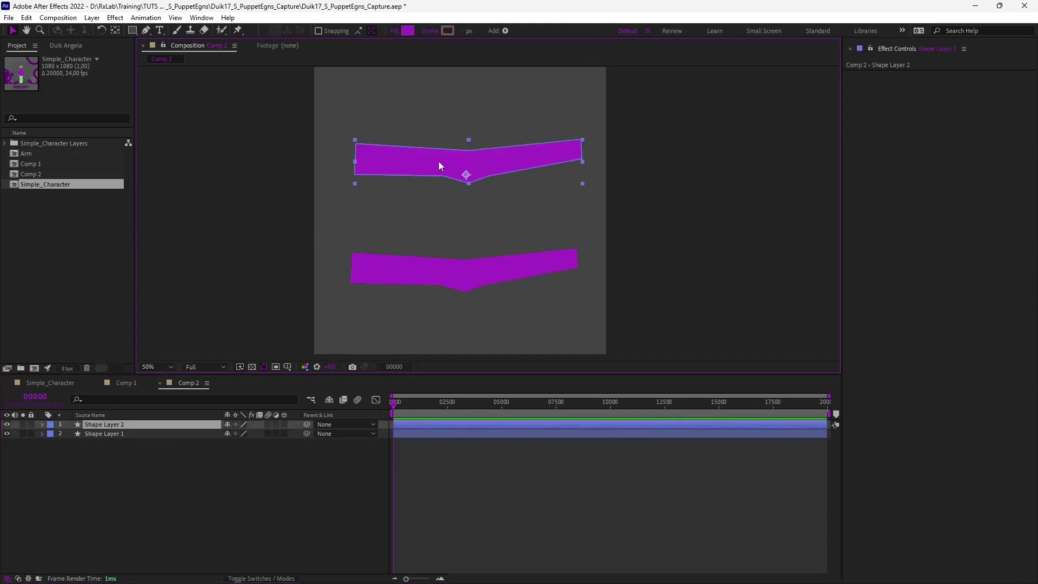
{"action": "left_click", "coordinate": [238, 30]}
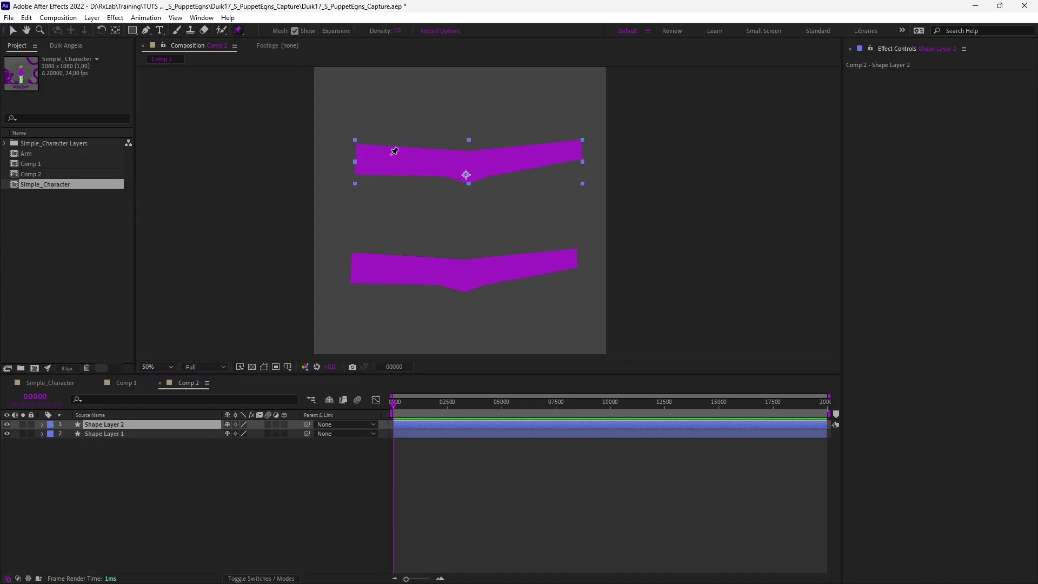
{"action": "left_click", "coordinate": [360, 156]}
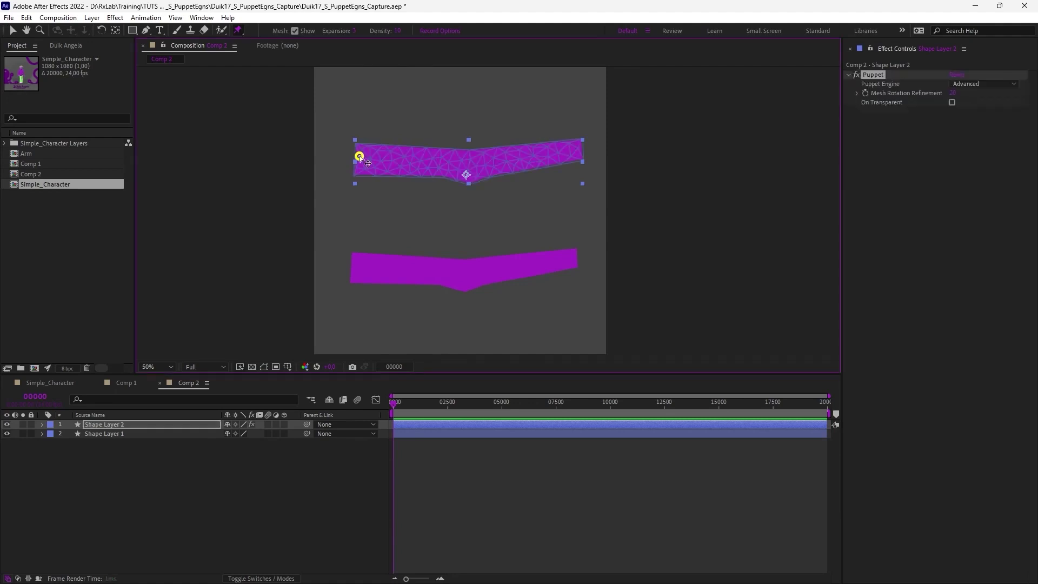
{"action": "left_click", "coordinate": [466, 173]}
{"action": "left_click", "coordinate": [577, 151]}
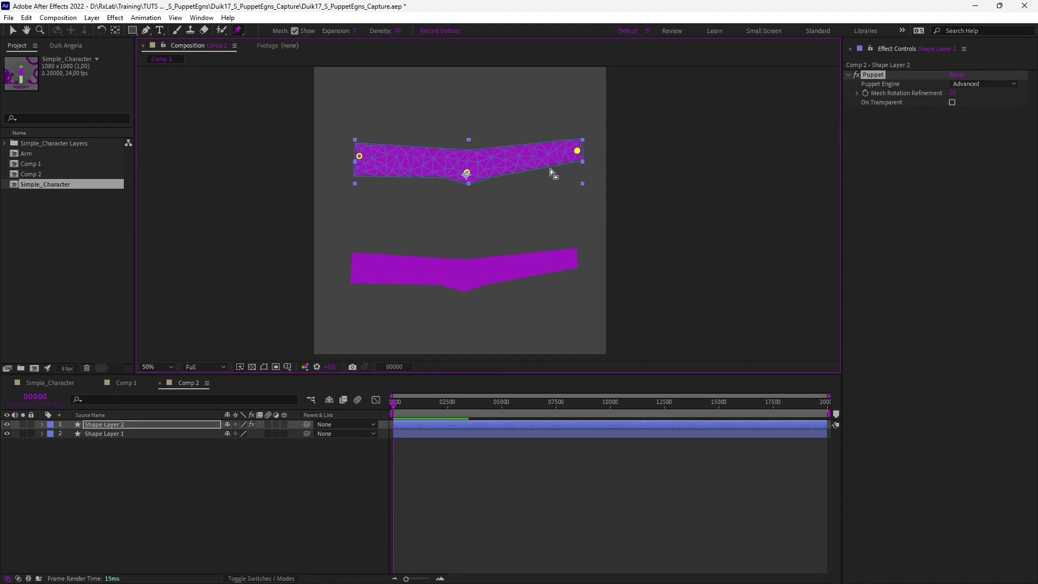
Step: Try folding the upper arm shape by moving its right-end pin up and over toward the left end, undoing the moves
{"action": "left_click_drag", "start_coordinate": [579, 154], "coordinate": [381, 92]}
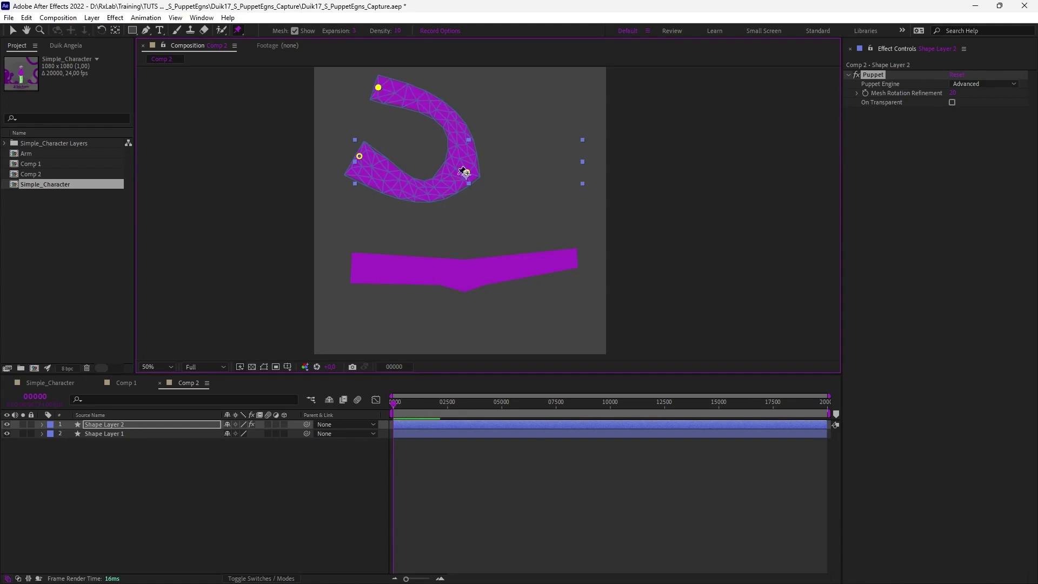
{"action": "key", "text": "shift+v"}
{"action": "left_click_drag", "start_coordinate": [380, 88], "coordinate": [407, 117]}
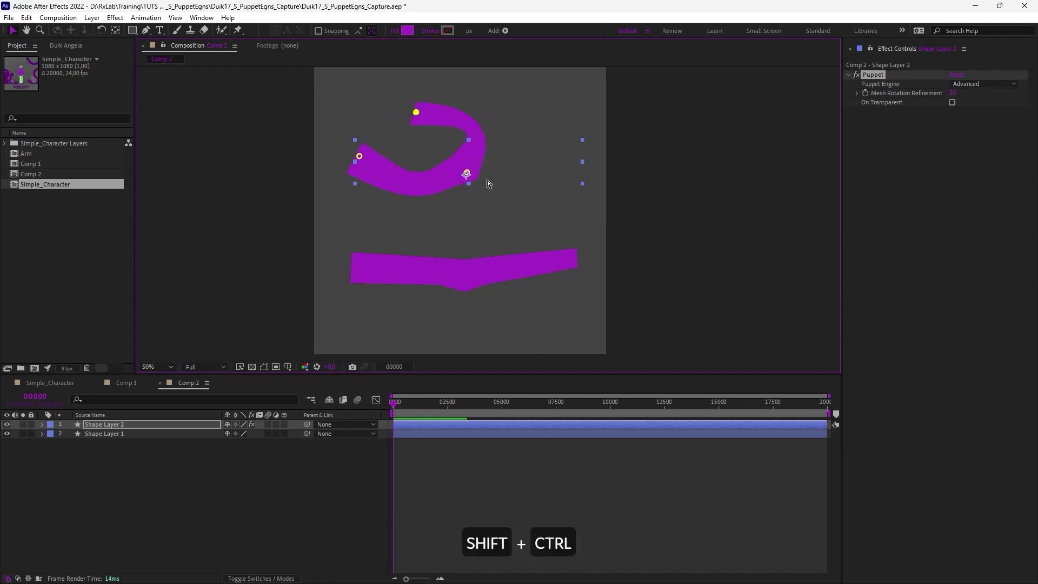
{"action": "key", "text": "ctrl+shift+z"}
{"action": "key", "text": "ctrl+shift+z"}
{"action": "key", "text": "ctrl+shift+z"}
{"action": "key", "text": "ctrl+shift+z"}
{"action": "key", "text": "ctrl+shift+z"}
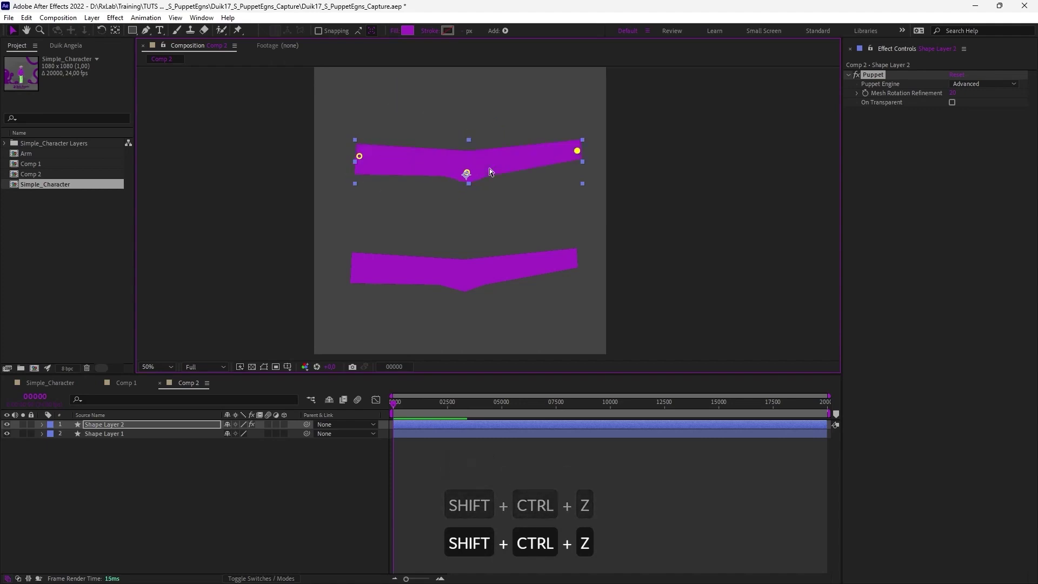
Step: Delete the middle puppet pin from the upper arm shape on Shape Layer 2
{"action": "key", "text": "shift+v"}
{"action": "left_click", "coordinate": [452, 179]}
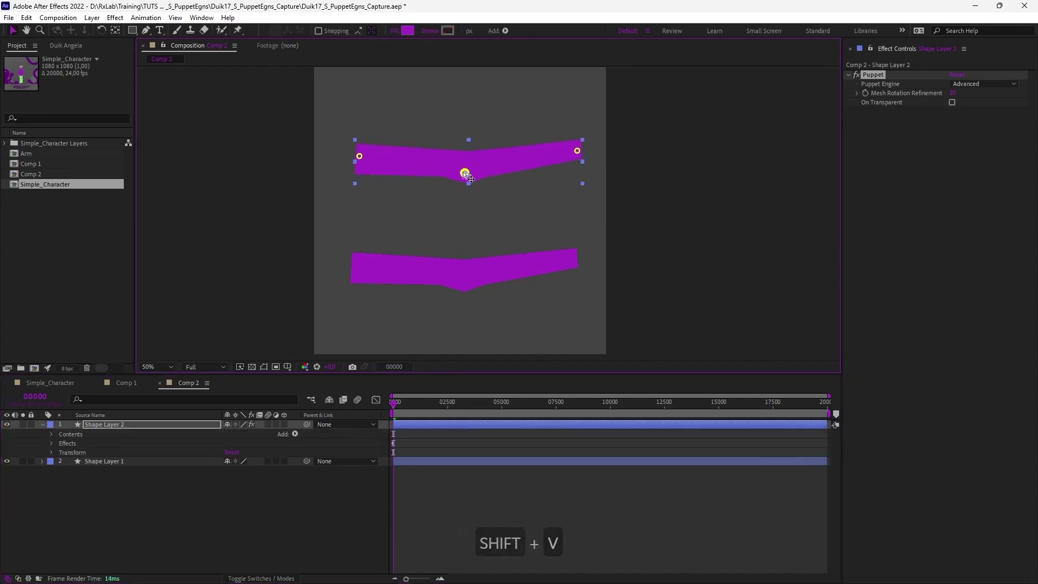
{"action": "key", "text": "ctrl+shift+z"}
{"action": "key", "text": "shift+Delete"}
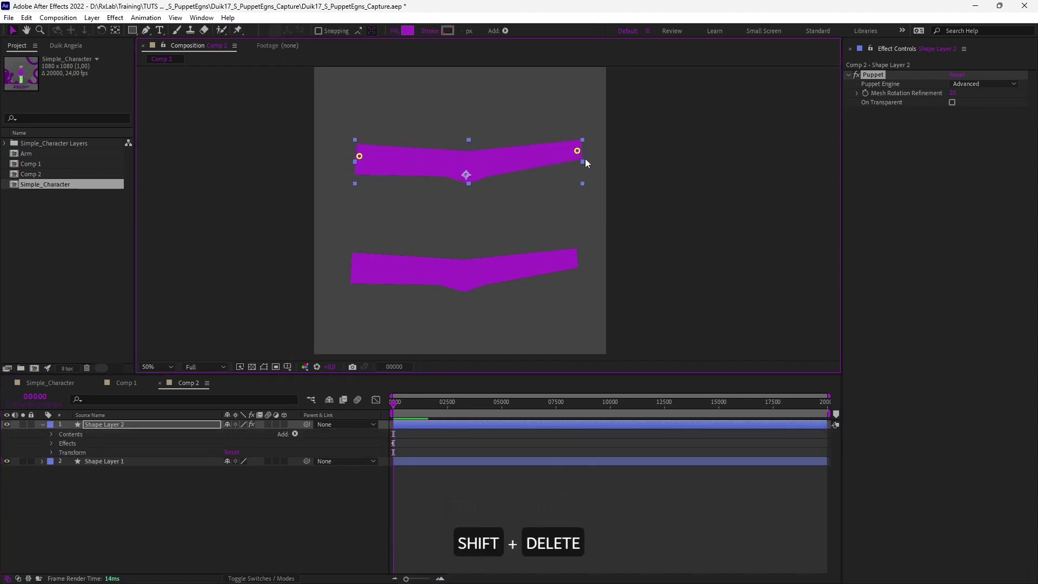
Step: Try bending the two-pin upper arm by moving its right-end pin up and inward, undoing each attempt
{"action": "left_click_drag", "start_coordinate": [576, 151], "coordinate": [514, 128]}
{"action": "key", "text": "ctrl+shift+z"}
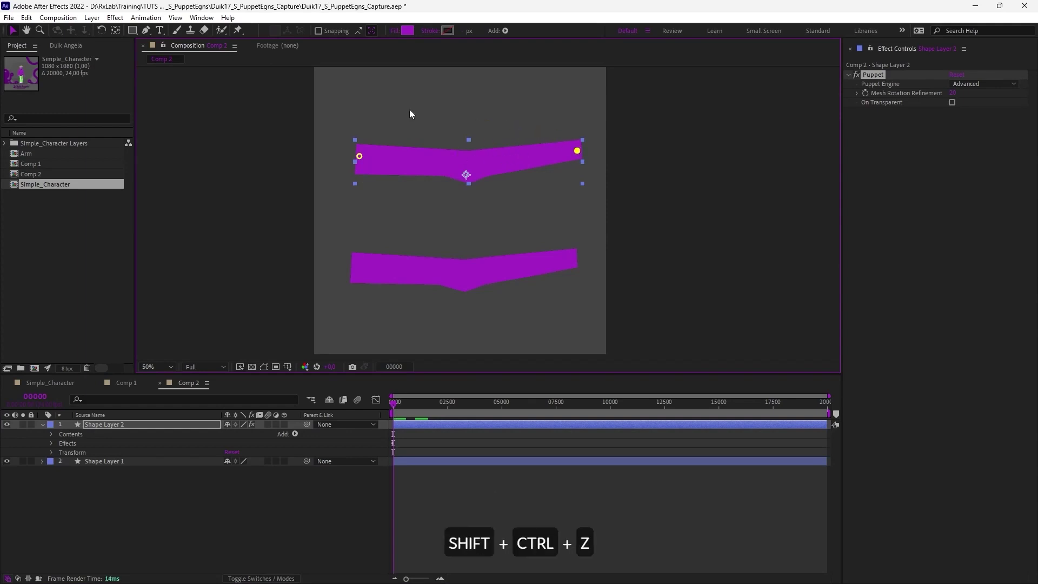
{"action": "left_click", "coordinate": [238, 30]}
{"action": "left_click_drag", "start_coordinate": [577, 151], "coordinate": [495, 115]}
{"action": "key", "text": "ctrl+shift+z"}
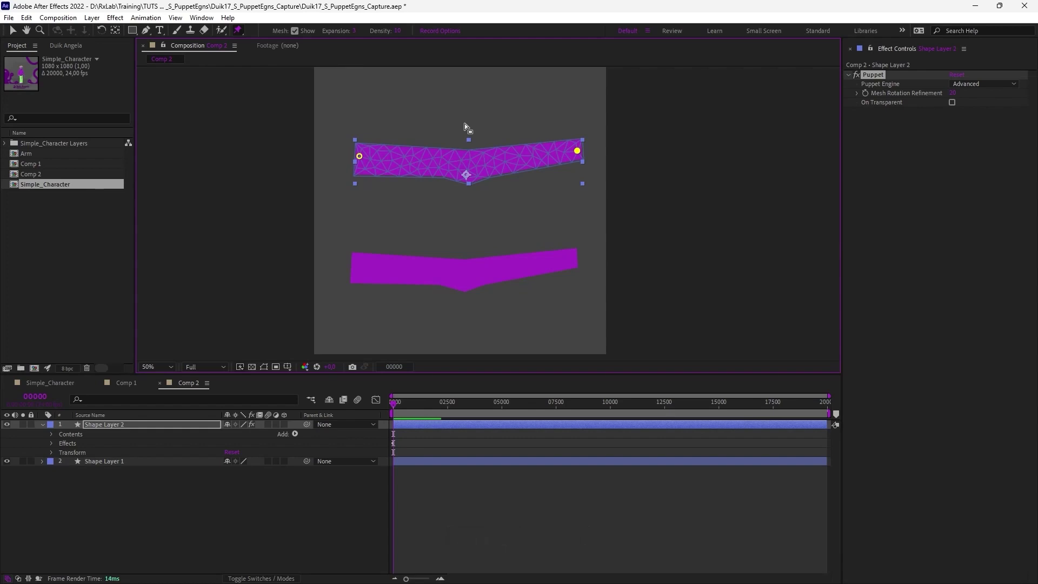
Step: Bend the upper arm by moving its right-end pin inward, and return that pin close to its starting place
{"action": "key", "text": "v"}
{"action": "left_click_drag", "start_coordinate": [577, 151], "coordinate": [498, 159]}
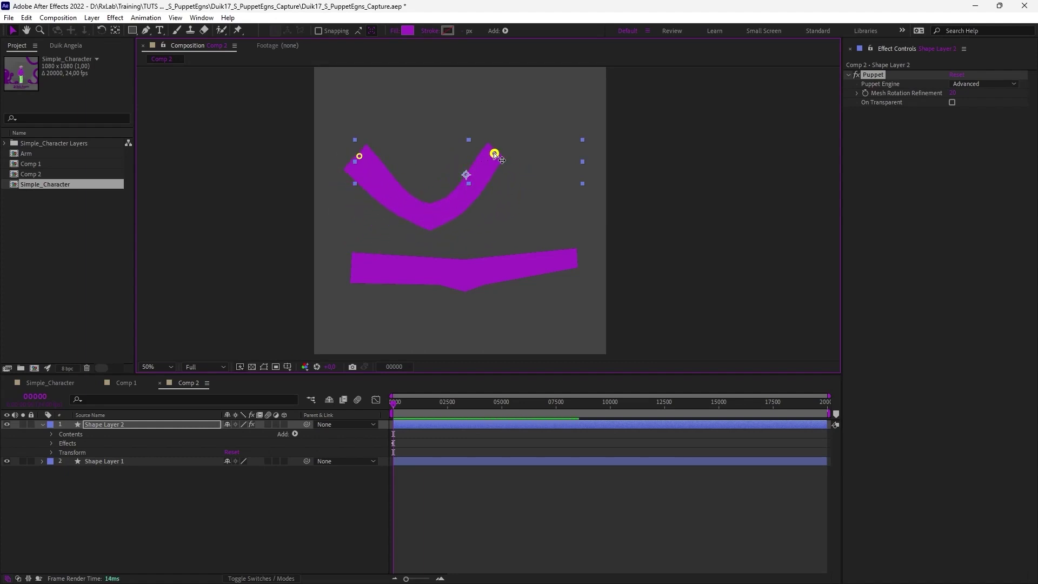
{"action": "left_click_drag", "start_coordinate": [494, 154], "coordinate": [566, 164]}
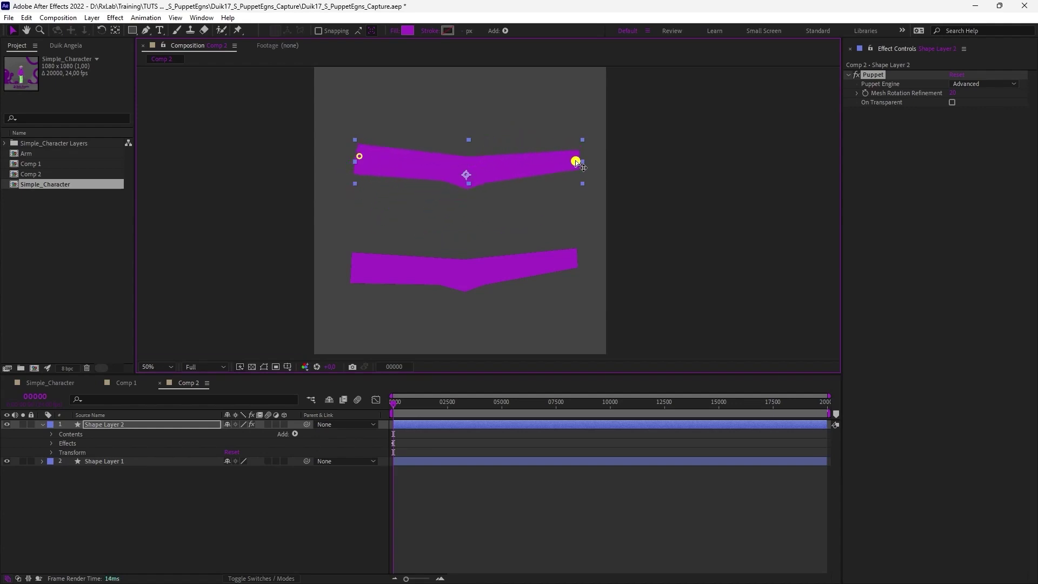
Step: Set the pin type of both Puppet pins on Shape Layer 2, Puppet Pin 3 and Puppet Pin 1, to Advanced
{"action": "left_click", "coordinate": [50, 443]}
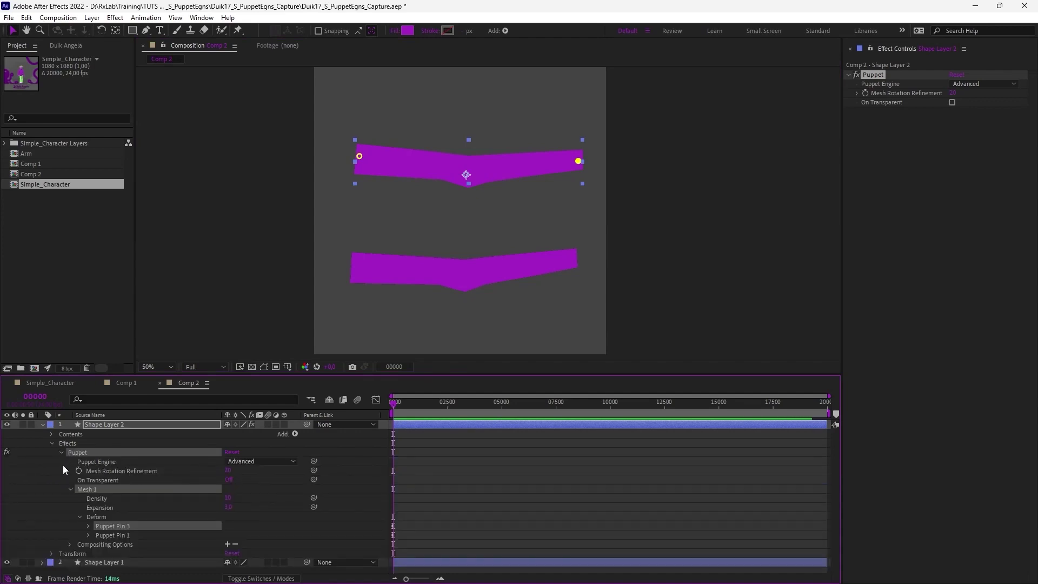
{"action": "left_click", "coordinate": [88, 526]}
{"action": "left_click", "coordinate": [238, 534]}
{"action": "left_click", "coordinate": [258, 523]}
{"action": "scroll", "coordinate": [246, 523], "scroll_direction": "down", "scroll_amount": 2}
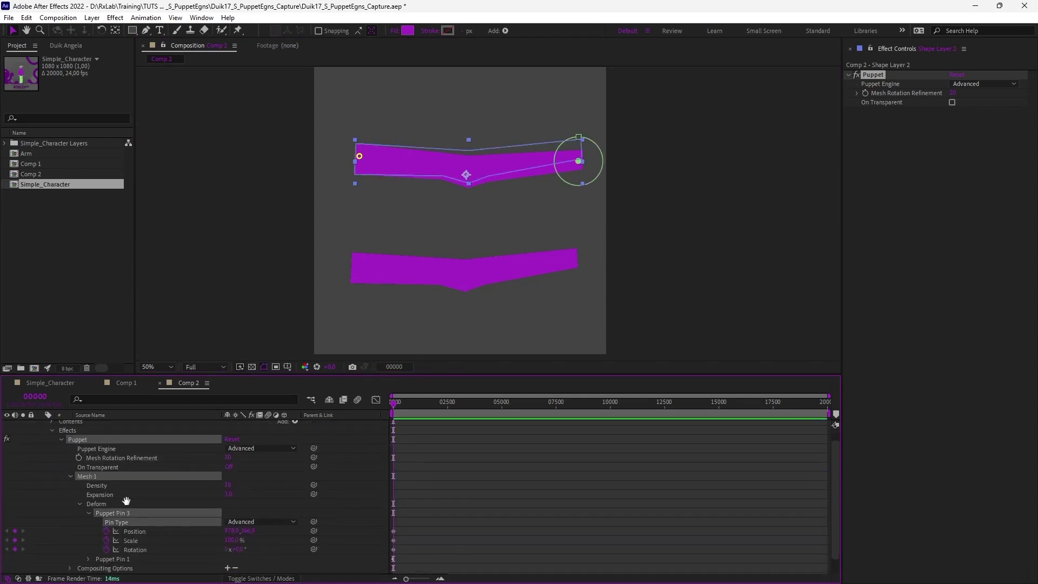
{"action": "left_click", "coordinate": [88, 541]}
{"action": "left_click", "coordinate": [260, 550]}
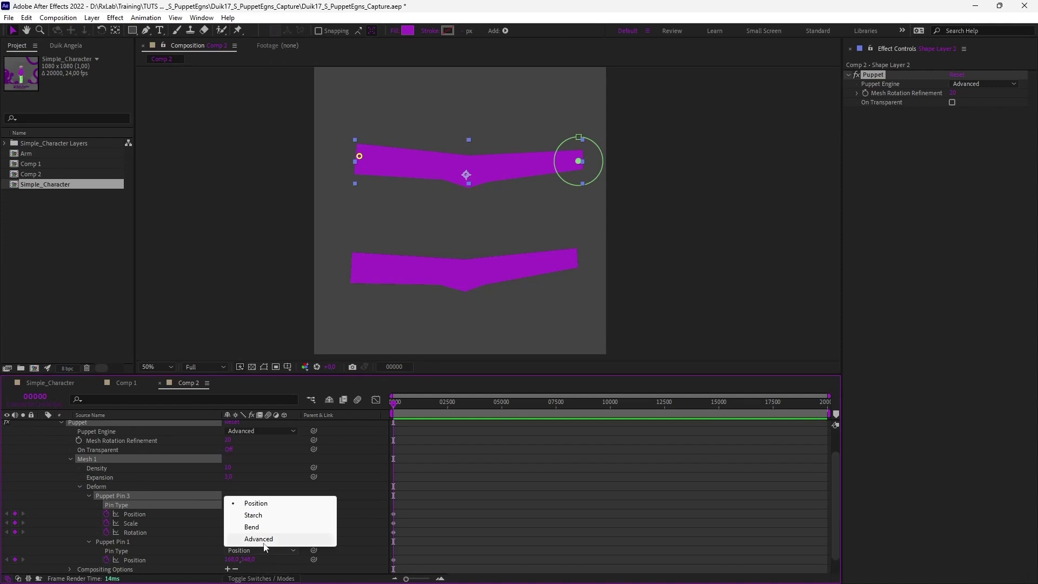
{"action": "left_click", "coordinate": [258, 539]}
Step: Try moving the upper arm's right-end Advanced pin inward, undo it, and repeat the move with the Puppet pin tool
{"action": "left_click_drag", "start_coordinate": [579, 161], "coordinate": [507, 158]}
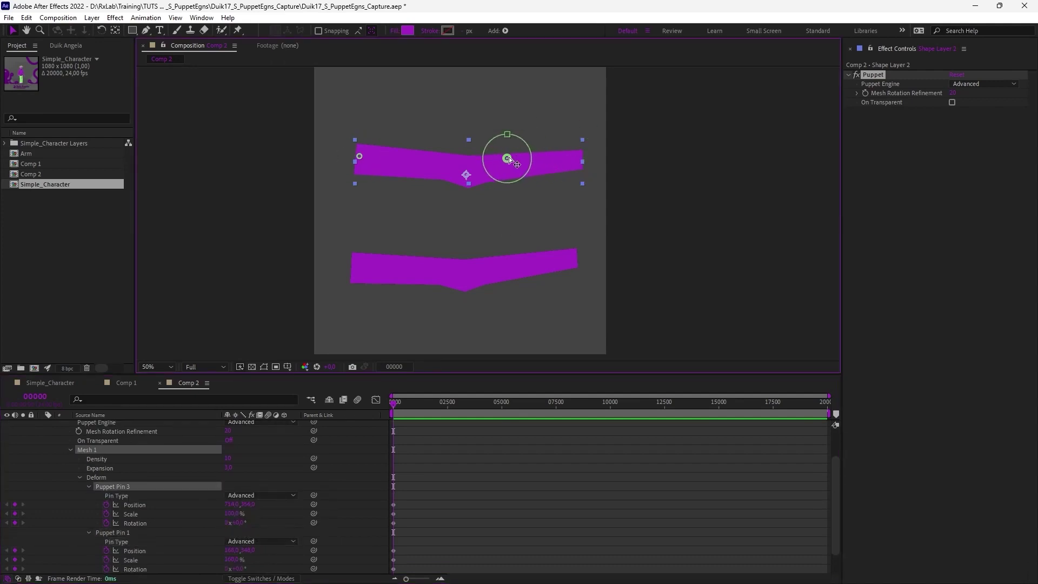
{"action": "key", "text": "ctrl+z"}
{"action": "key", "text": "ctrl+p"}
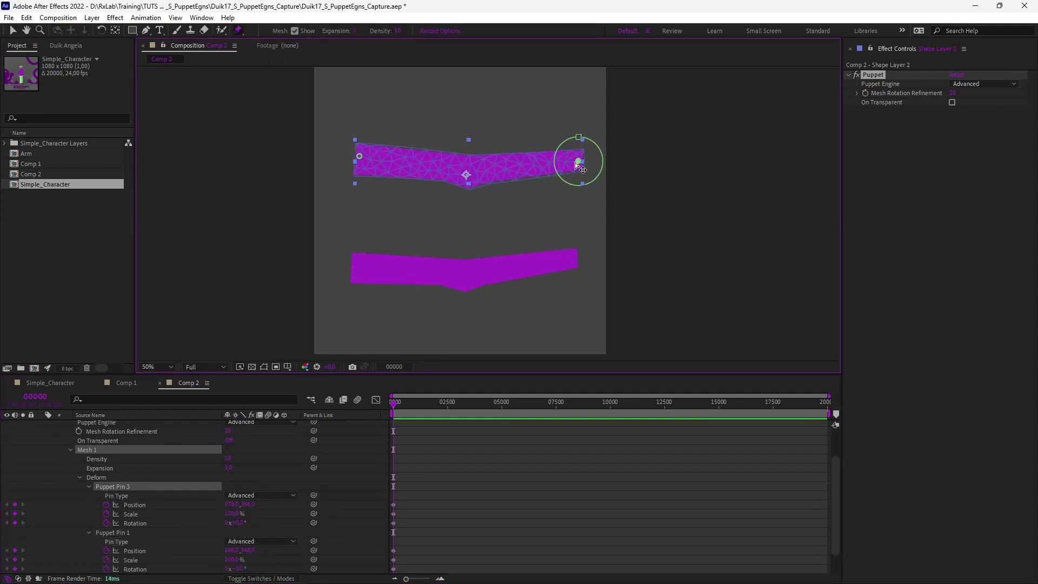
{"action": "left_click_drag", "start_coordinate": [578, 161], "coordinate": [480, 132]}
Step: Rotate the upper arm's left-end Advanced pin clockwise and the right-end pin to about -12.8° to reshape the bend
{"action": "left_click", "coordinate": [359, 157]}
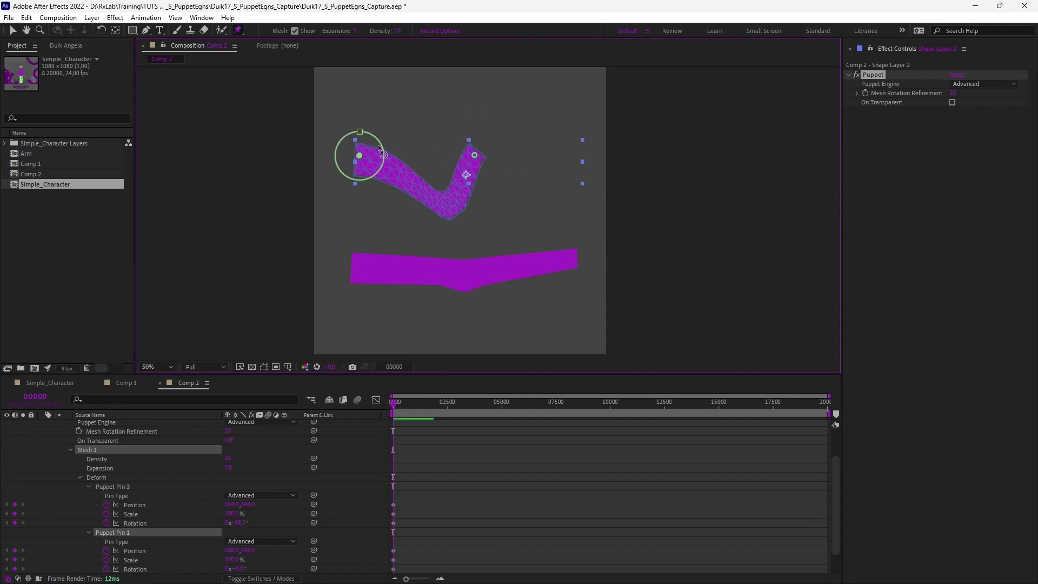
{"action": "left_click_drag", "start_coordinate": [383, 146], "coordinate": [413, 149]}
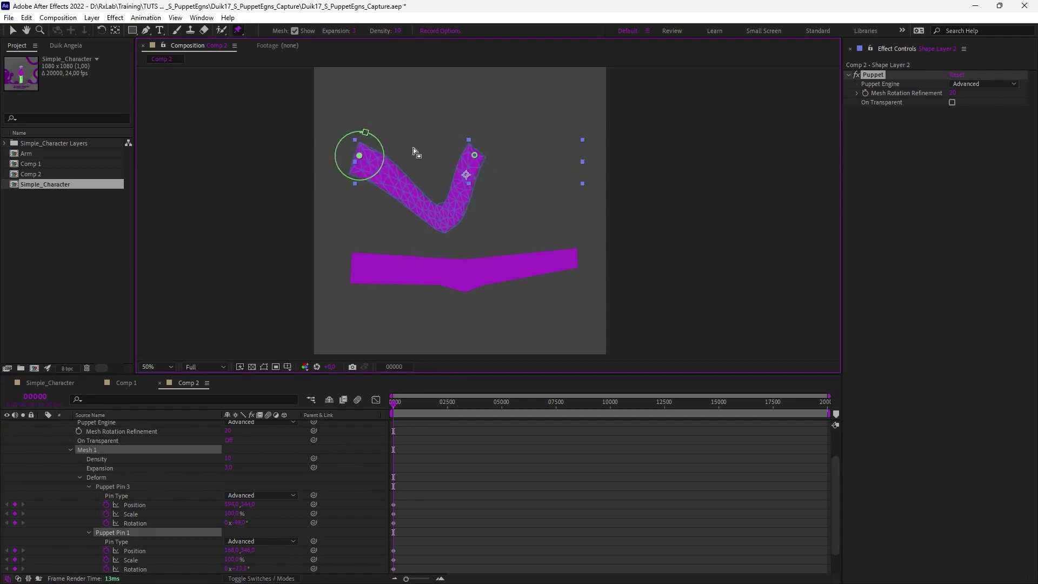
{"action": "left_click", "coordinate": [475, 156]}
{"action": "left_click_drag", "start_coordinate": [491, 145], "coordinate": [500, 155]}
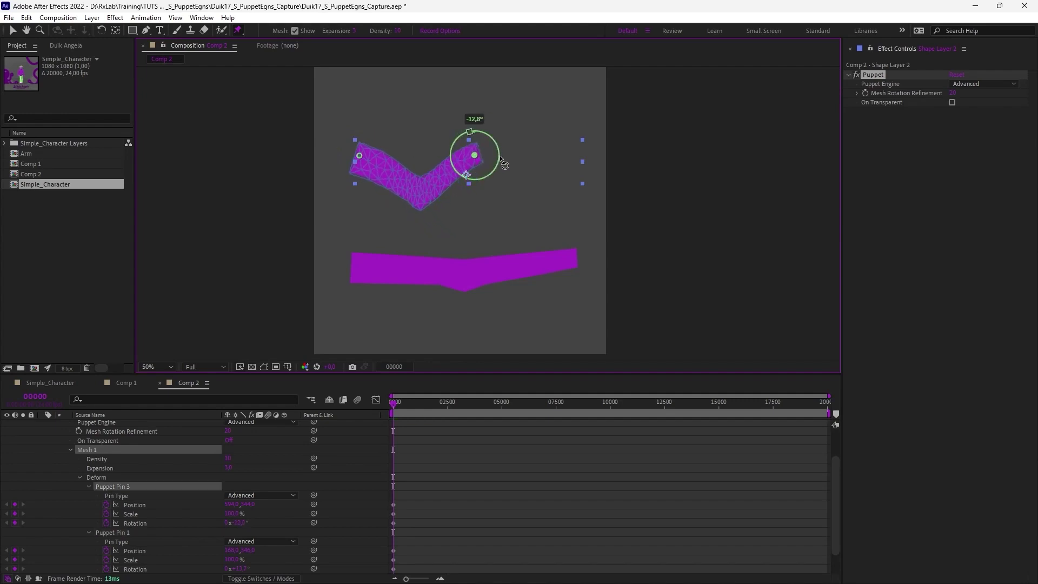
Step: Move the right-end Advanced pin slightly outward, and undo all pin moves and rotations on the upper arm
{"action": "key", "text": "v"}
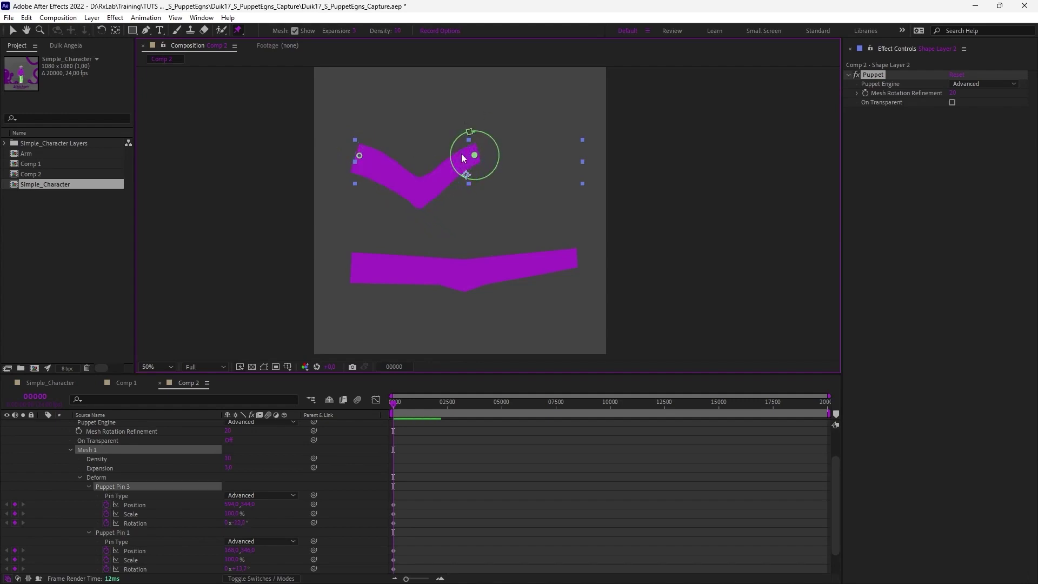
{"action": "mouse_move", "coordinate": [475, 155]}
{"action": "left_mouse_down"}
{"action": "mouse_move", "coordinate": [440, 156]}
{"action": "mouse_move", "coordinate": [482, 164]}
{"action": "left_mouse_up"}
{"action": "key", "text": "ctrl+z"}
{"action": "key", "text": "ctrl+z"}
{"action": "key", "text": "ctrl+z"}
{"action": "key", "text": "ctrl+z"}
{"action": "key", "text": "ctrl+z"}
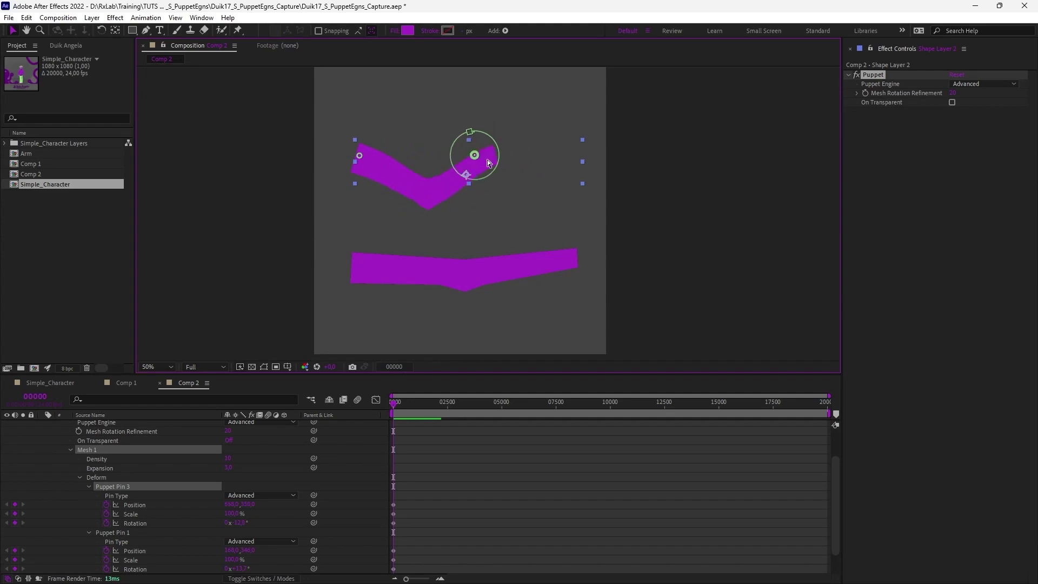
{"action": "key", "text": "ctrl+z"}
{"action": "key", "text": "ctrl+z"}
{"action": "key", "text": "ctrl+z"}
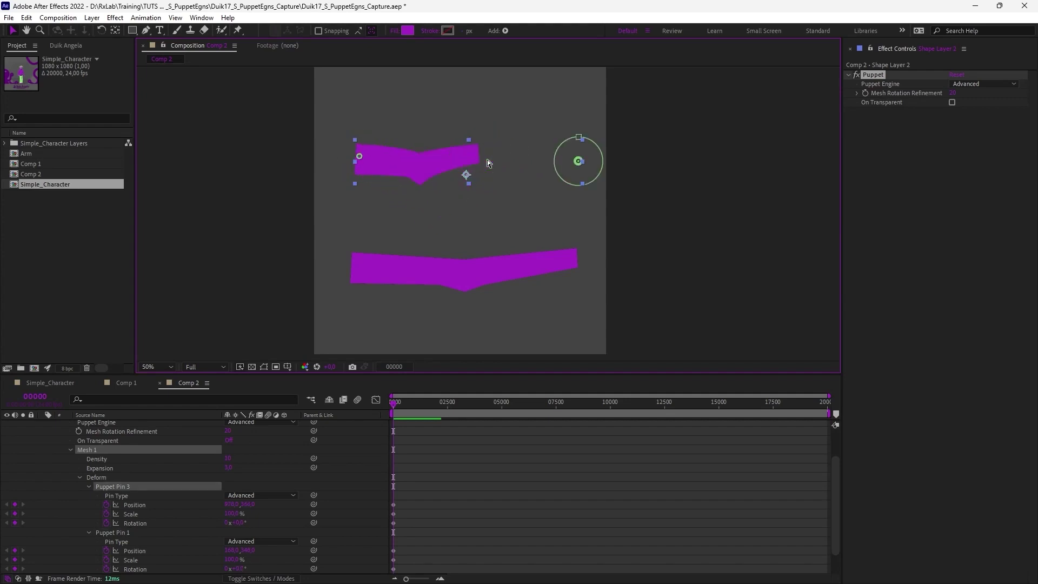
Step: Place three puppet pins on Shape Layer 1, at the left end, the middle bend and the right end of the lower arm
{"action": "left_click", "coordinate": [712, 239]}
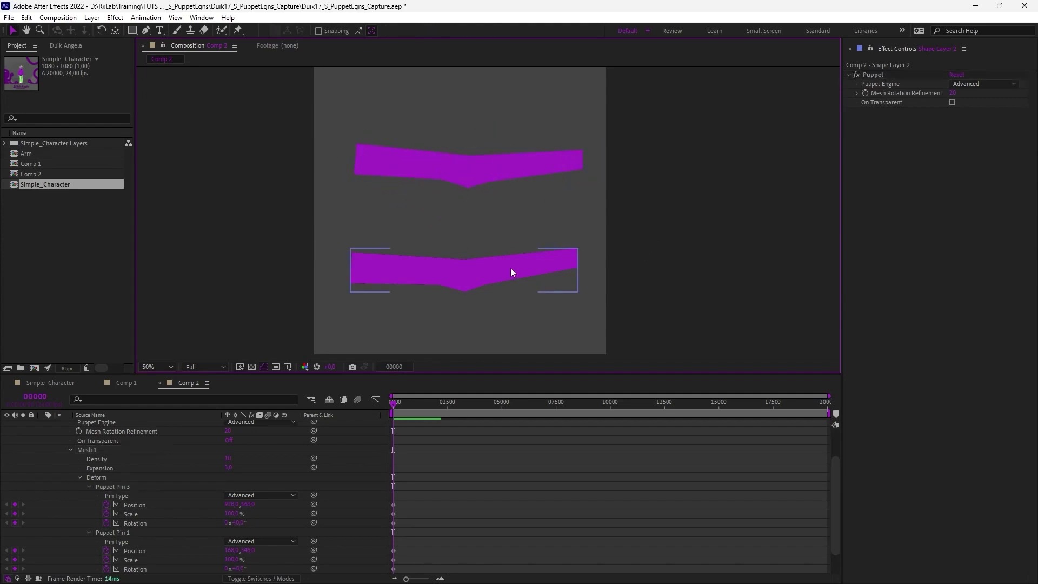
{"action": "left_click", "coordinate": [510, 269]}
{"action": "left_click", "coordinate": [238, 31]}
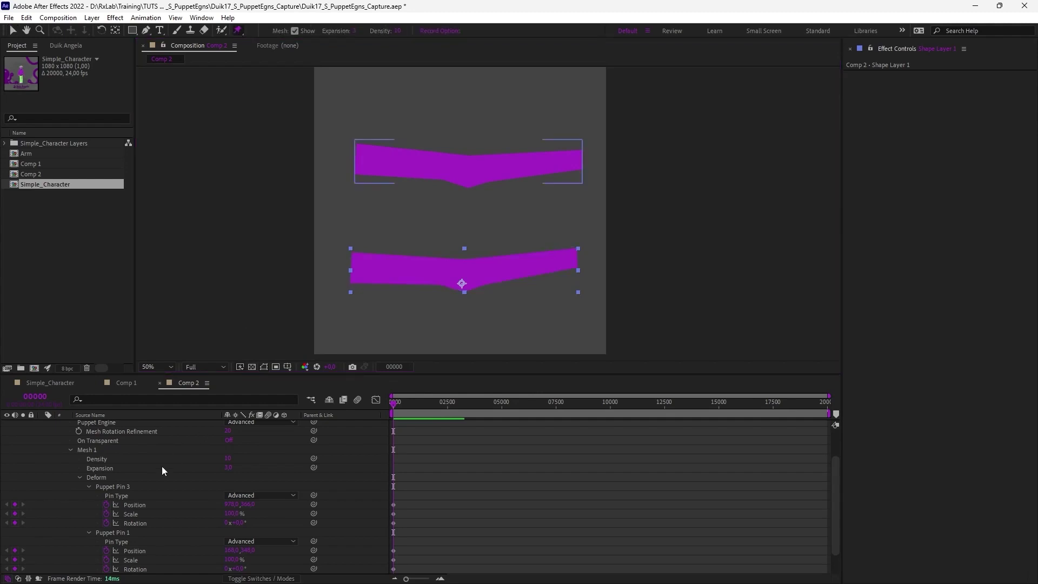
{"action": "scroll", "coordinate": [162, 470], "scroll_direction": "up", "scroll_amount": 2}
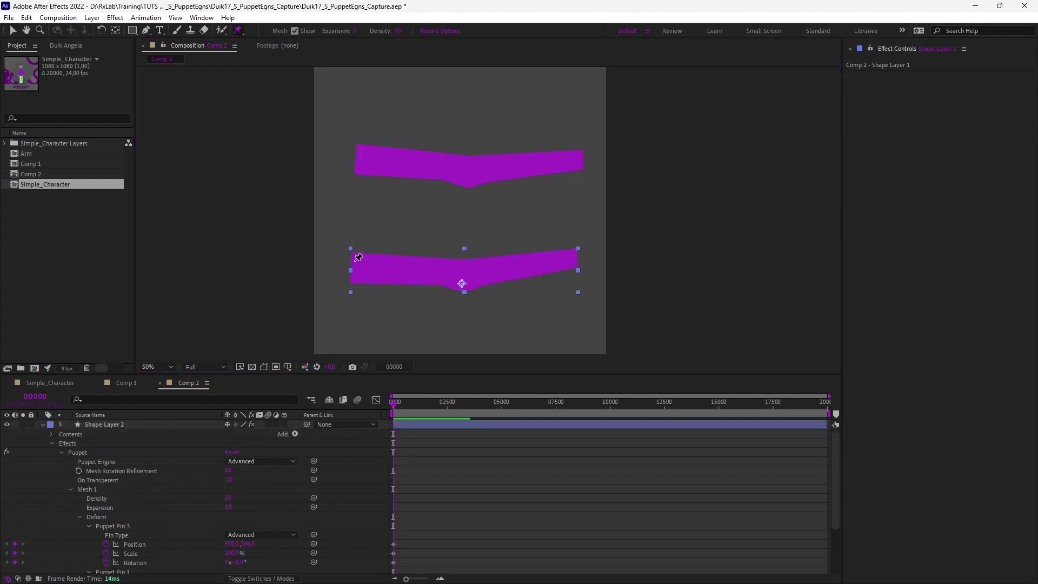
{"action": "left_click", "coordinate": [354, 261]}
{"action": "left_click", "coordinate": [464, 281]}
{"action": "left_click", "coordinate": [573, 258]}
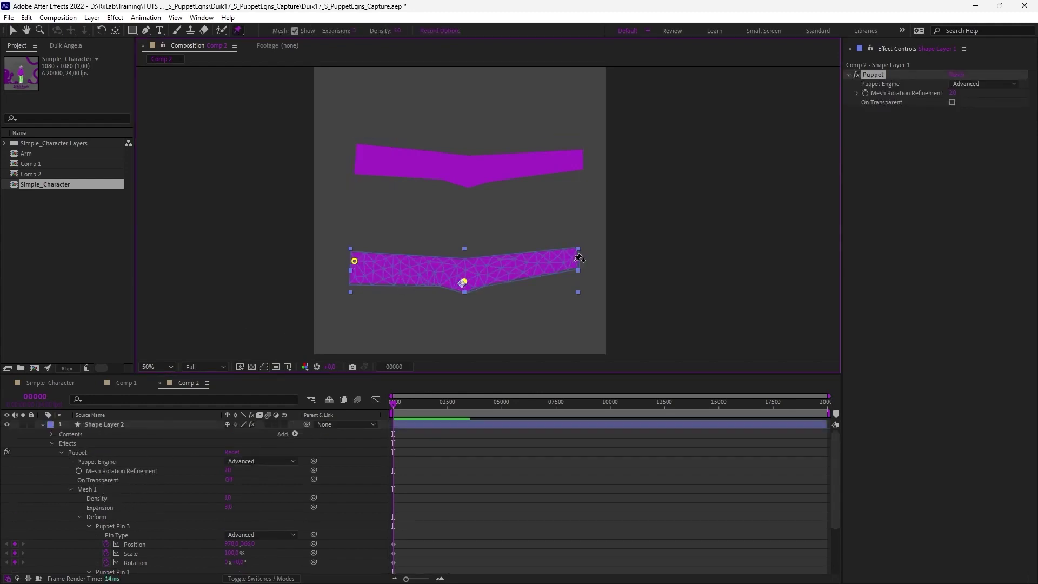
Step: Set the Puppet Engine of Shape Layer 1's Puppet effect to Legacy
{"action": "left_click", "coordinate": [42, 424]}
{"action": "left_click", "coordinate": [43, 433]}
{"action": "left_click", "coordinate": [61, 461]}
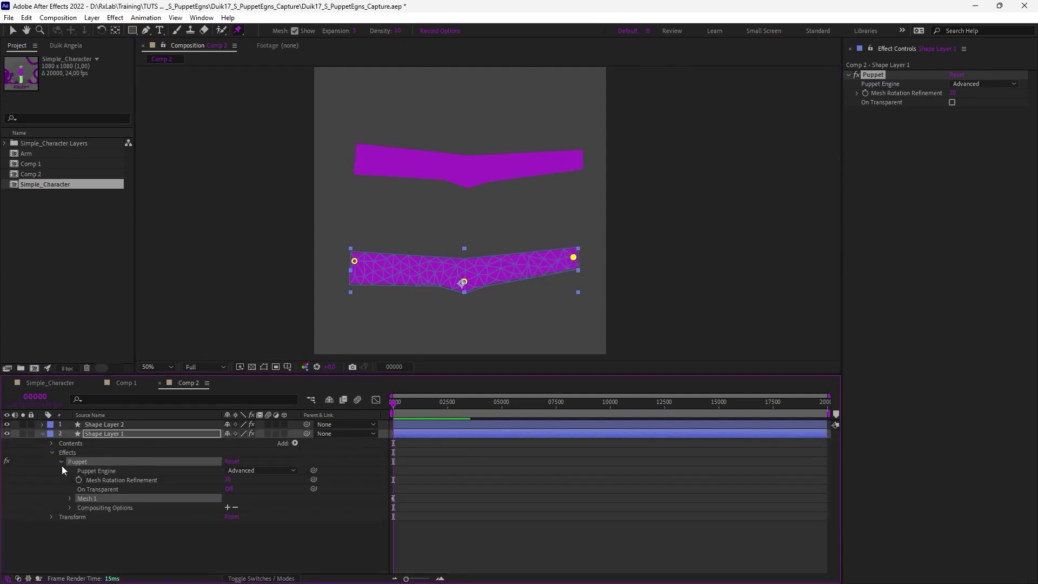
{"action": "left_click", "coordinate": [248, 471]}
{"action": "left_click", "coordinate": [243, 480]}
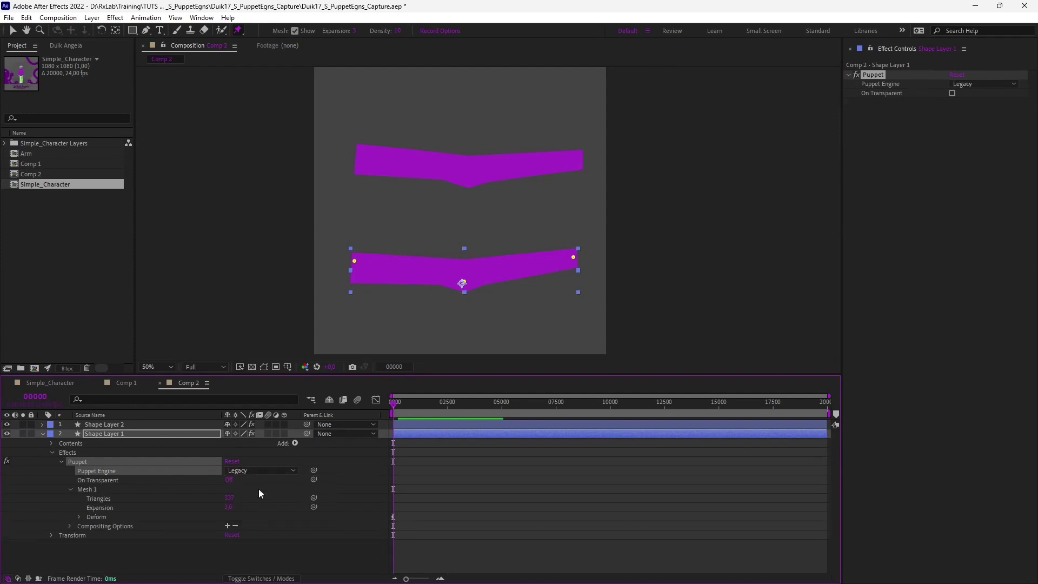
Step: Try folding the lower arm with the Legacy engine by moving its right-end pin up and inward, undoing each move
{"action": "left_click_drag", "start_coordinate": [572, 259], "coordinate": [470, 216]}
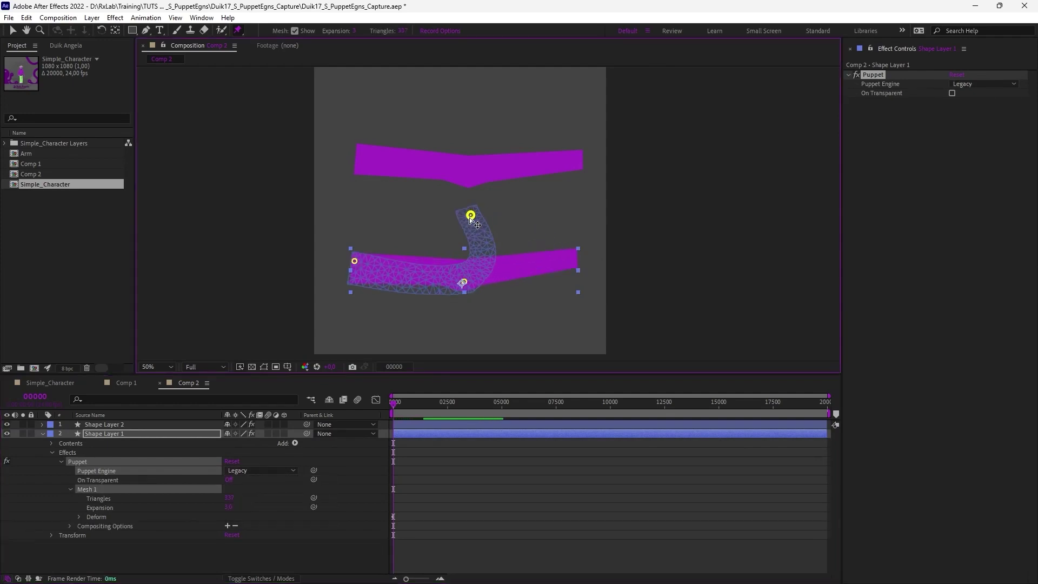
{"action": "key", "text": "ctrl+z"}
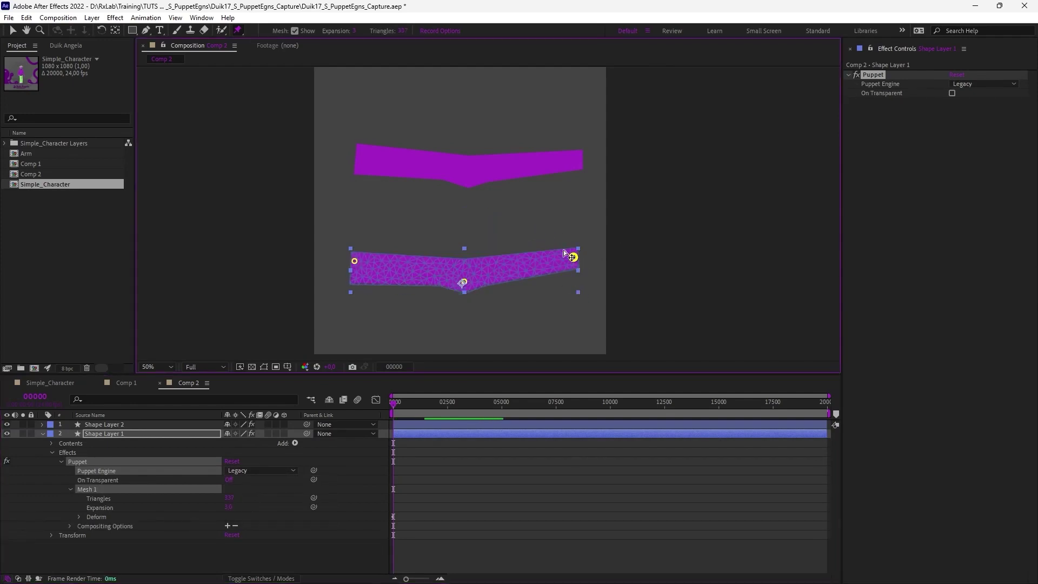
{"action": "left_click_drag", "start_coordinate": [572, 257], "coordinate": [435, 214]}
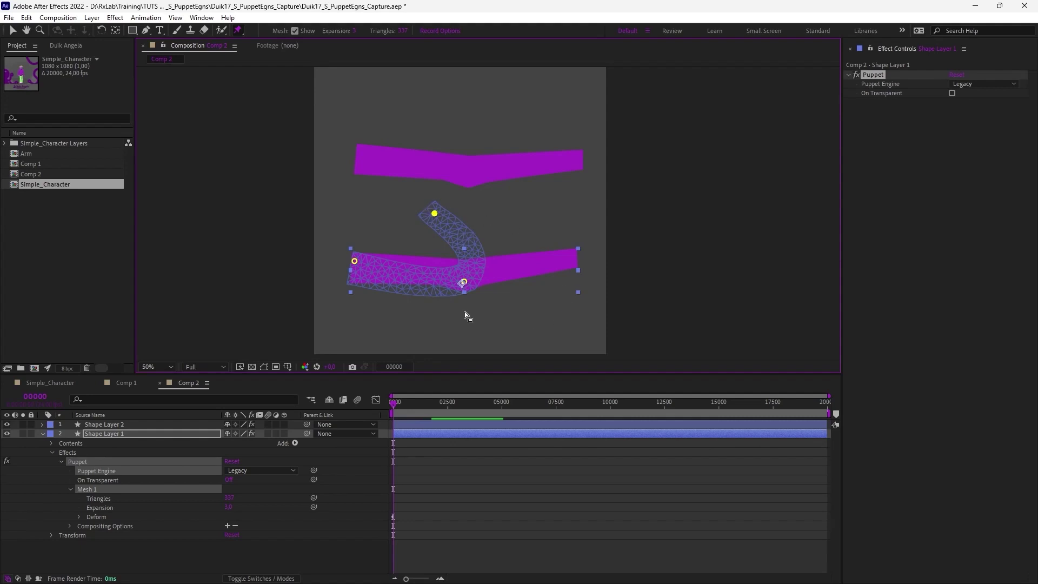
{"action": "key", "text": "ctrl+z"}
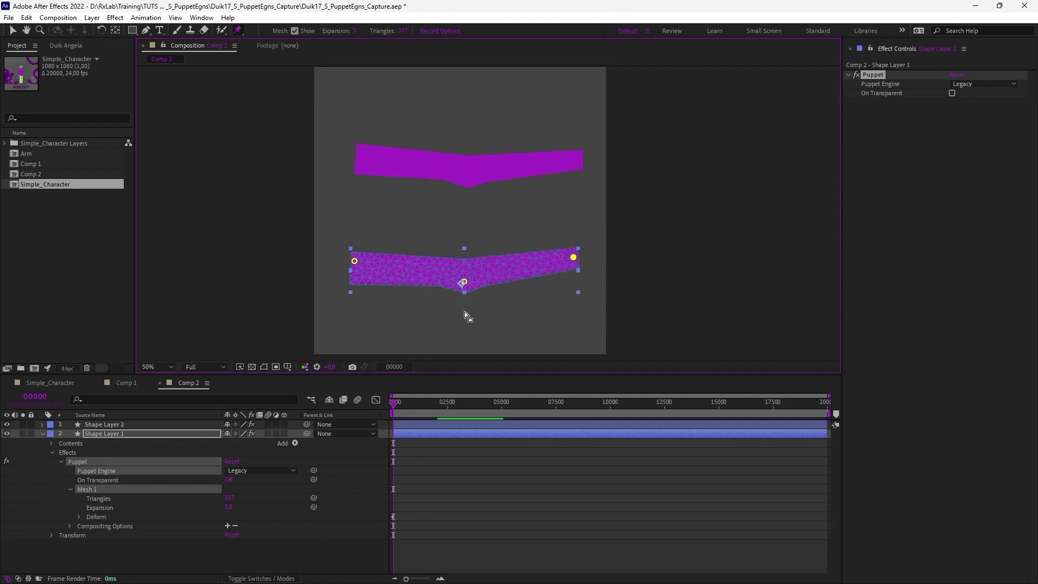
{"action": "left_click_drag", "start_coordinate": [573, 257], "coordinate": [445, 203]}
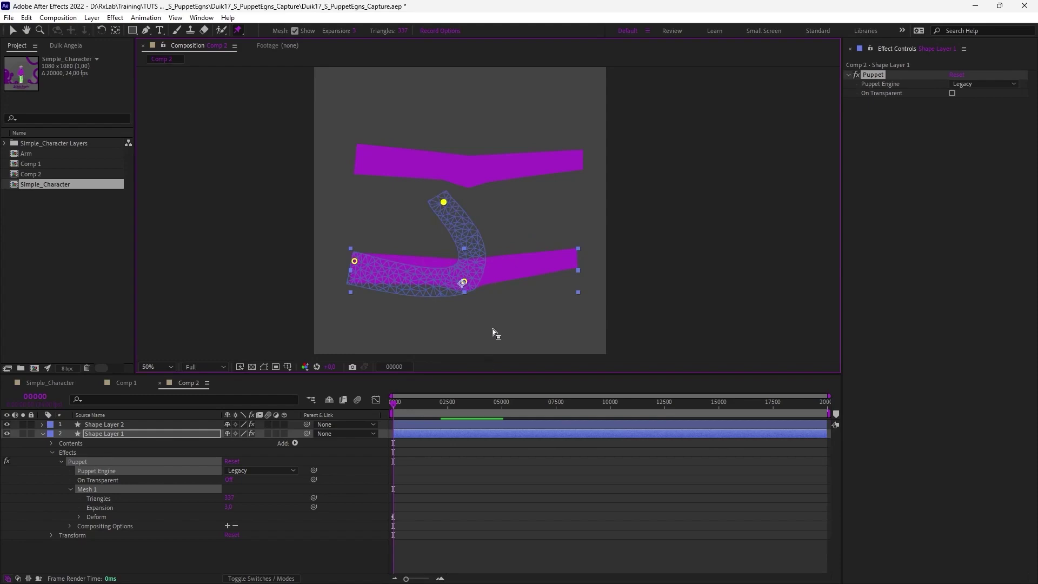
{"action": "key", "text": "ctrl+z"}
Step: Save and reopen the project Duik17_S_PuppetEgns_Capture.aep
{"action": "key", "text": "v"}
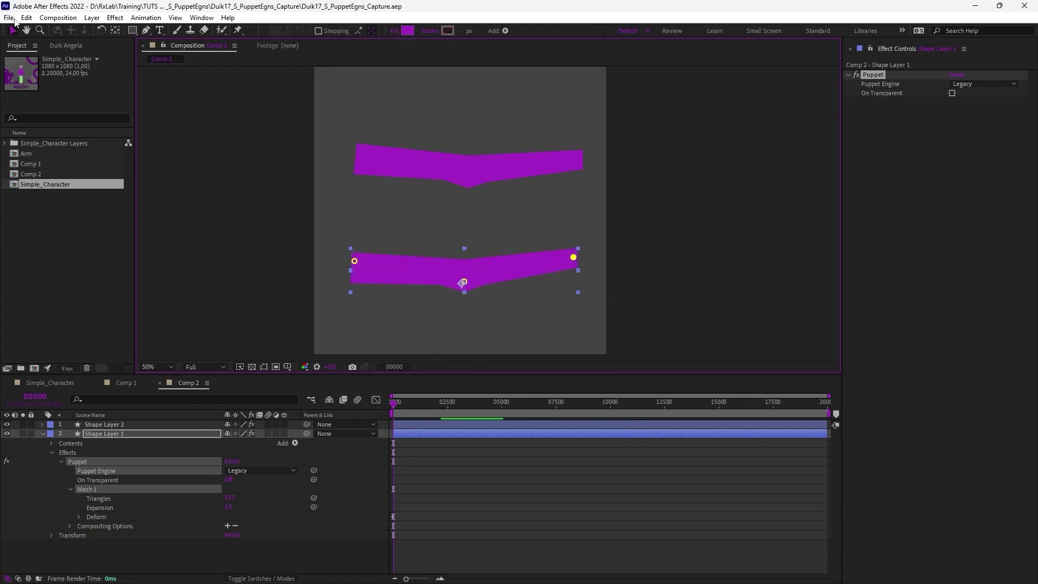
{"action": "left_click", "coordinate": [15, 20]}
{"action": "mouse_move", "coordinate": [32, 67]}
{"action": "left_click", "coordinate": [302, 66]}
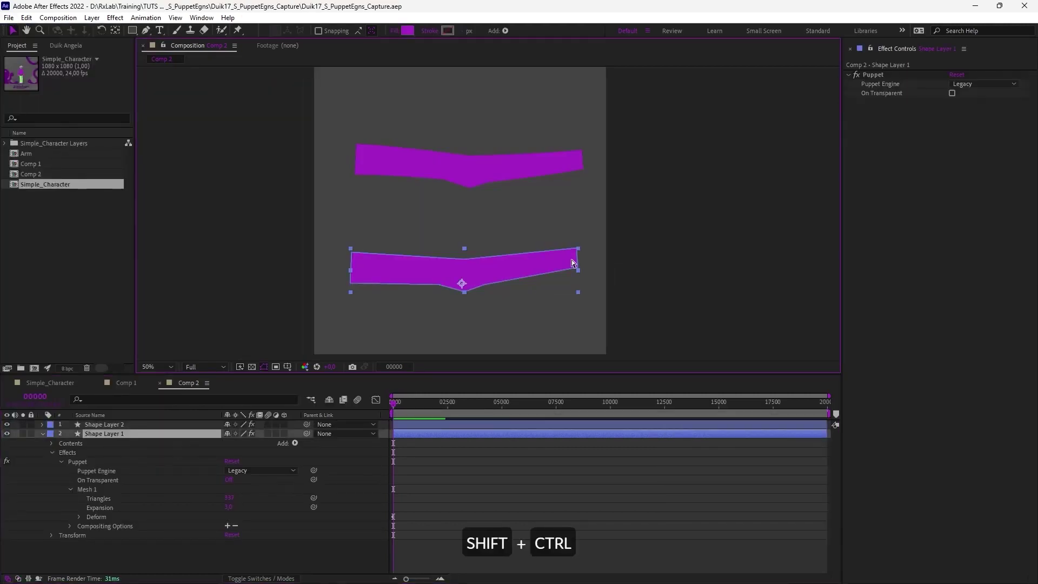
Step: Try moving the lower arm's right-end pin inward, undo the move, and switch the mesh display off and on again
{"action": "key", "text": "ctrl+p"}
{"action": "left_click_drag", "start_coordinate": [572, 260], "coordinate": [497, 224]}
{"action": "key", "text": "ctrl+z"}
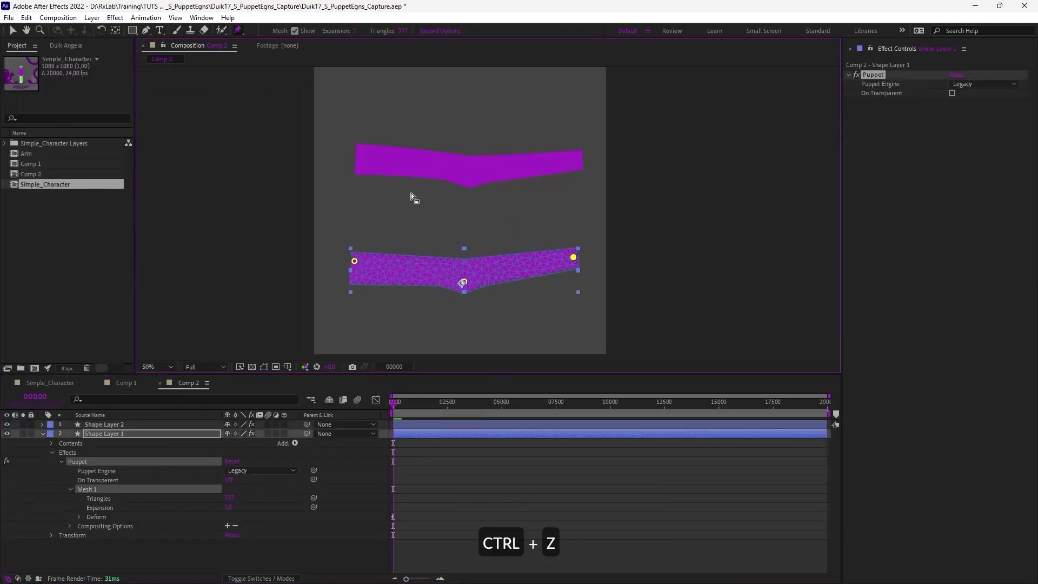
{"action": "left_click", "coordinate": [294, 30]}
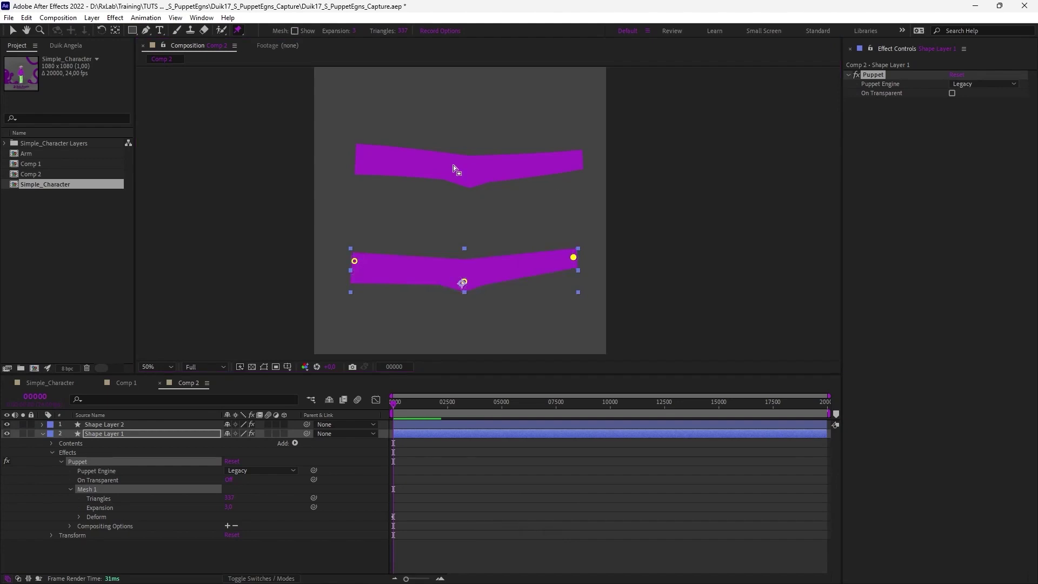
{"action": "left_click", "coordinate": [306, 31]}
Step: Fold the lower arm over with its right-end and middle pins, and return both pins close to their starting places
{"action": "left_click_drag", "start_coordinate": [574, 258], "coordinate": [393, 196]}
{"action": "mouse_move", "coordinate": [464, 283]}
{"action": "left_mouse_down"}
{"action": "mouse_move", "coordinate": [366, 220]}
{"action": "mouse_move", "coordinate": [447, 287]}
{"action": "mouse_move", "coordinate": [405, 316]}
{"action": "mouse_move", "coordinate": [468, 310]}
{"action": "mouse_move", "coordinate": [435, 258]}
{"action": "mouse_move", "coordinate": [409, 254]}
{"action": "mouse_move", "coordinate": [452, 269]}
{"action": "left_mouse_up"}
{"action": "left_click_drag", "start_coordinate": [394, 196], "coordinate": [577, 252]}
{"action": "left_click_drag", "start_coordinate": [452, 271], "coordinate": [461, 283]}
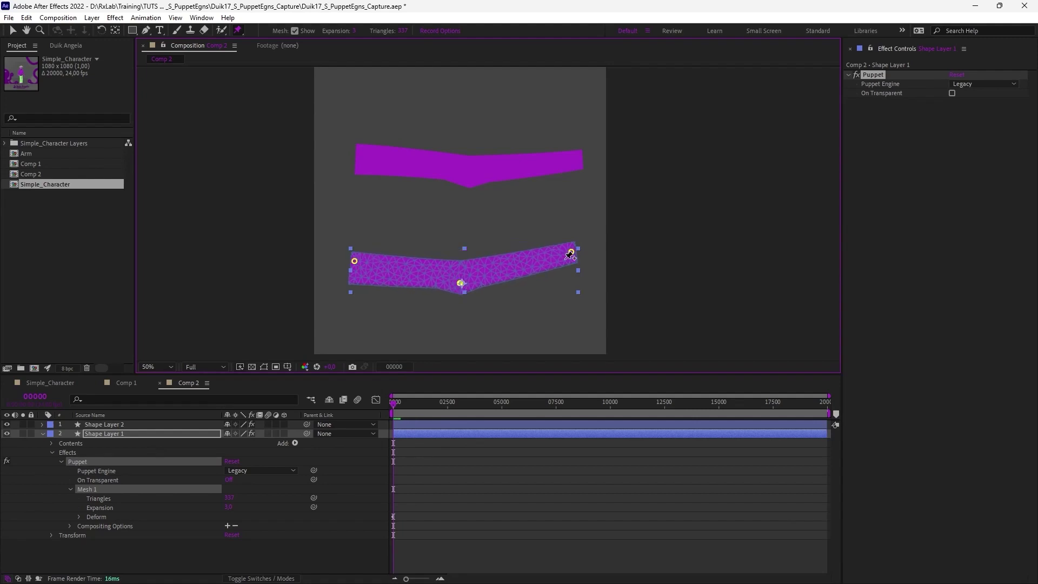
Step: Try moving the lower arm's right-end pin up and inward, undoing the changes
{"action": "left_click_drag", "start_coordinate": [571, 252], "coordinate": [535, 234]}
{"action": "key", "text": "ctrl+z"}
{"action": "key", "text": "ctrl+z"}
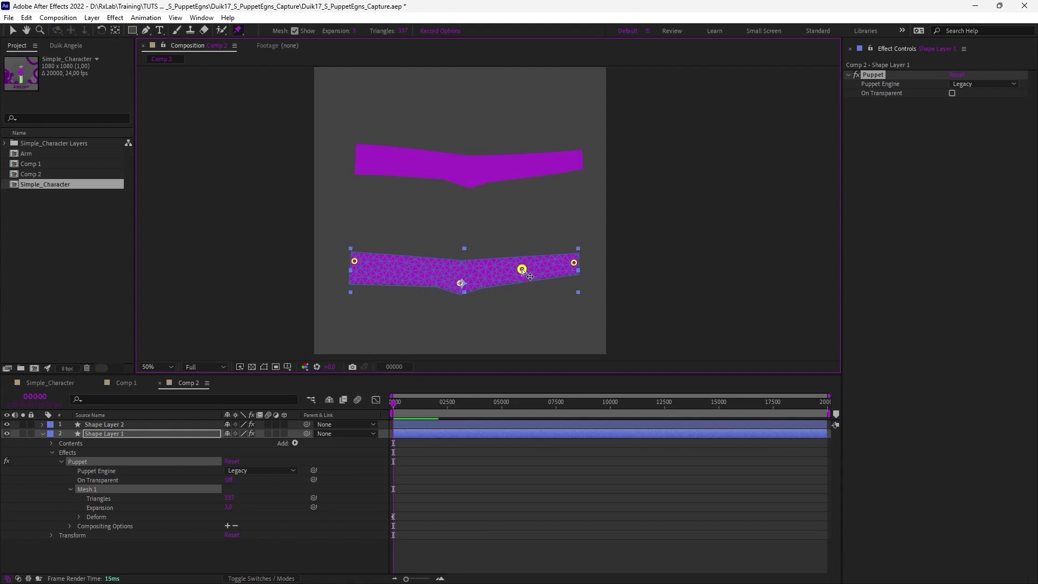
Step: Try moving the extra pin between the lower arm's middle and right-end pins to curve the forearm, undoing the moves
{"action": "left_click_drag", "start_coordinate": [522, 270], "coordinate": [513, 223]}
{"action": "key", "text": "ctrl+z"}
{"action": "key", "text": "ctrl+z"}
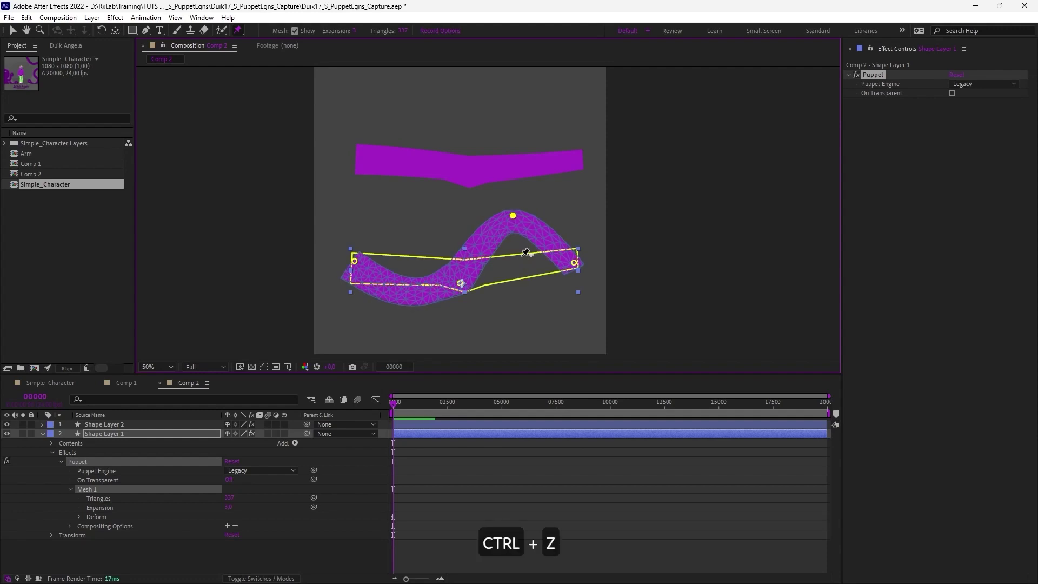
{"action": "mouse_move", "coordinate": [521, 262]}
{"action": "left_mouse_down"}
{"action": "mouse_move", "coordinate": [506, 210]}
{"action": "mouse_move", "coordinate": [405, 201]}
{"action": "mouse_move", "coordinate": [356, 179]}
{"action": "mouse_move", "coordinate": [420, 203]}
{"action": "mouse_move", "coordinate": [524, 270]}
{"action": "mouse_move", "coordinate": [518, 279]}
{"action": "mouse_move", "coordinate": [512, 248]}
{"action": "mouse_move", "coordinate": [498, 257]}
{"action": "mouse_move", "coordinate": [514, 268]}
{"action": "left_mouse_up"}
{"action": "key", "text": "ctrl+z"}
{"action": "key", "text": "ctrl+z"}
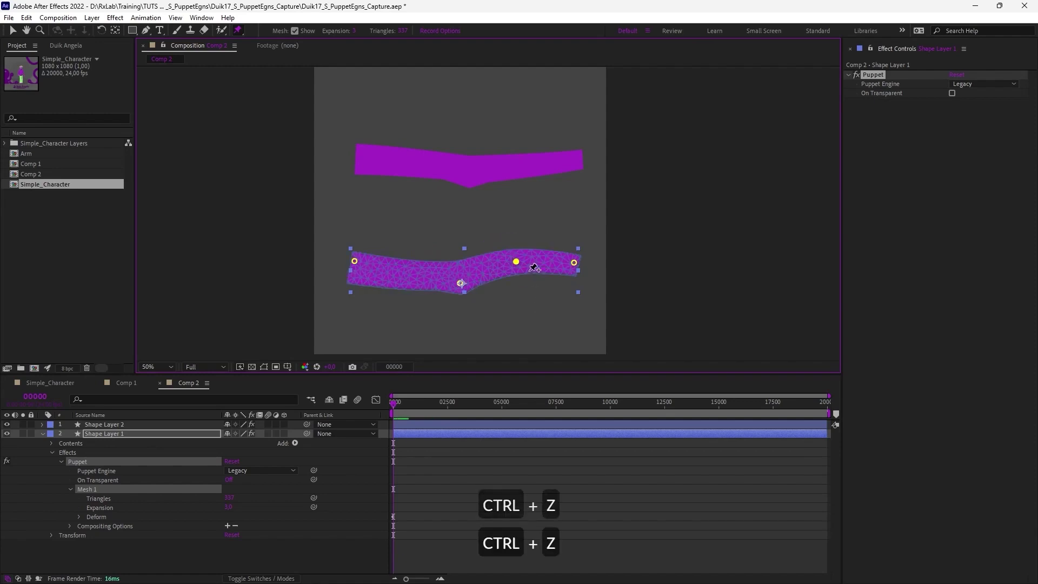
{"action": "key", "text": "ctrl+z"}
{"action": "key", "text": "ctrl+z"}
{"action": "key", "text": "ctrl+z"}
{"action": "key", "text": "ctrl+z"}
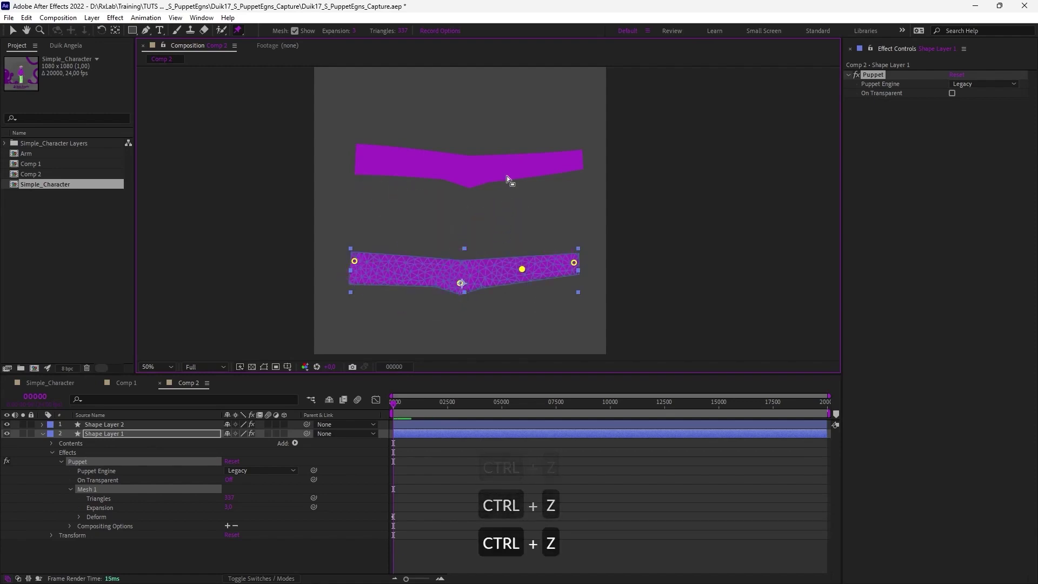
Step: Add a Position pin just right of the upper arm's middle, nudge it down-left, and try pulling it far up, undoing the pull
{"action": "left_click", "coordinate": [507, 176]}
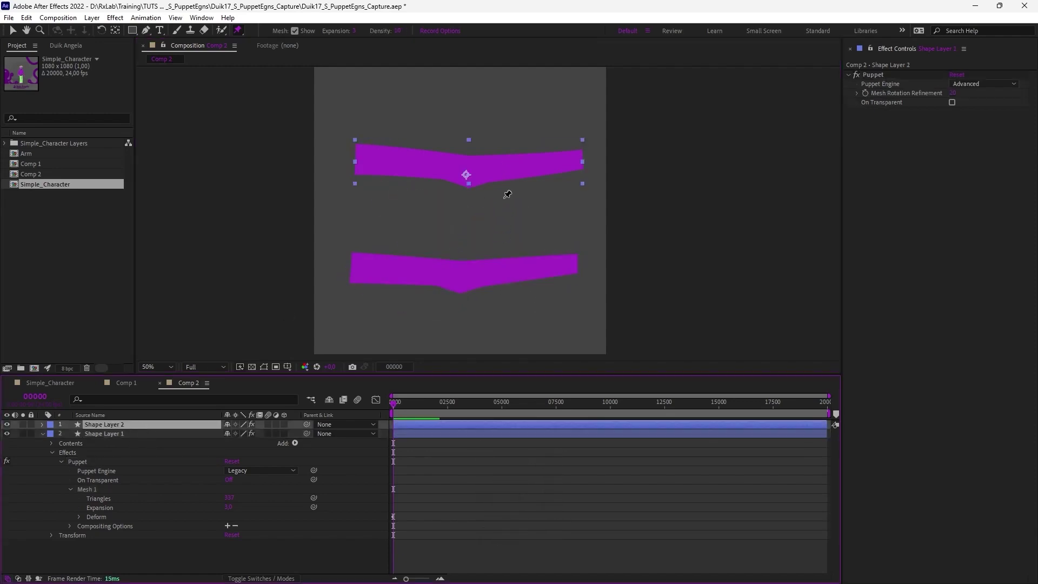
{"action": "left_click", "coordinate": [492, 167]}
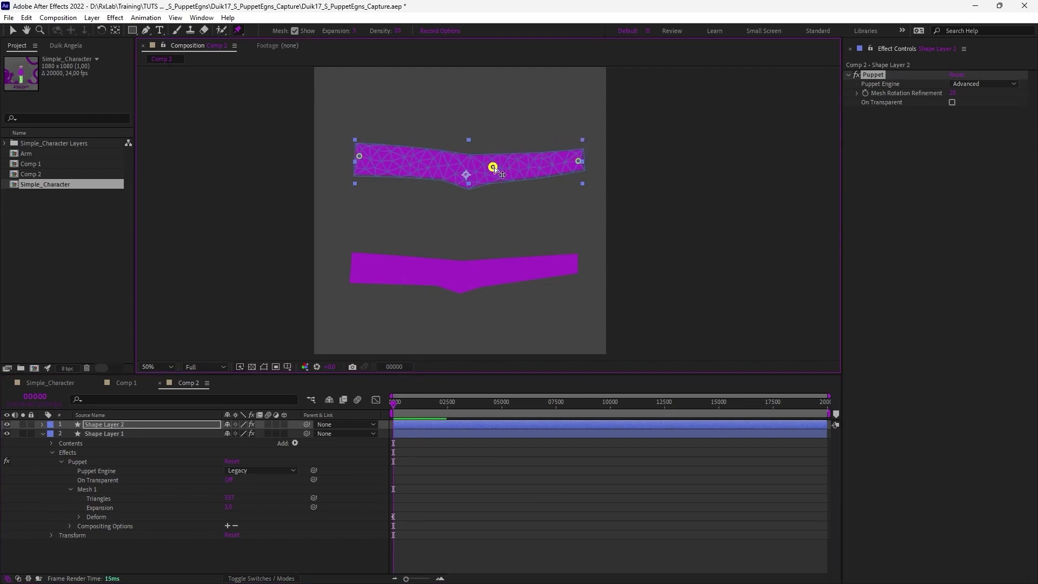
{"action": "mouse_move", "coordinate": [493, 168]}
{"action": "left_mouse_down"}
{"action": "mouse_move", "coordinate": [491, 142]}
{"action": "mouse_move", "coordinate": [475, 154]}
{"action": "mouse_move", "coordinate": [485, 173]}
{"action": "left_mouse_up"}
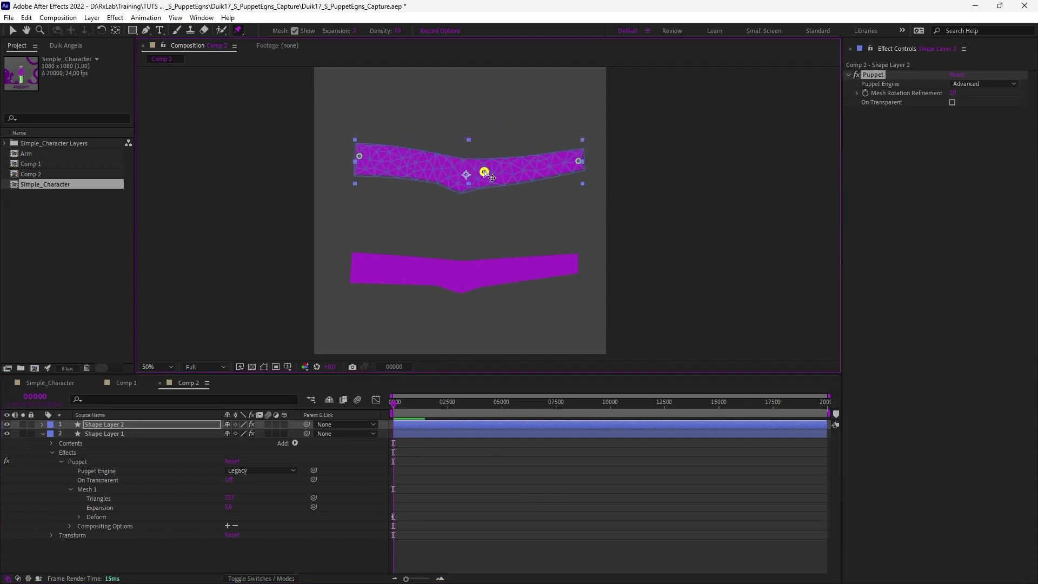
{"action": "left_click_drag", "start_coordinate": [485, 173], "coordinate": [412, 72]}
{"action": "key", "text": "ctrl+z"}
{"action": "key", "text": "ctrl+z"}
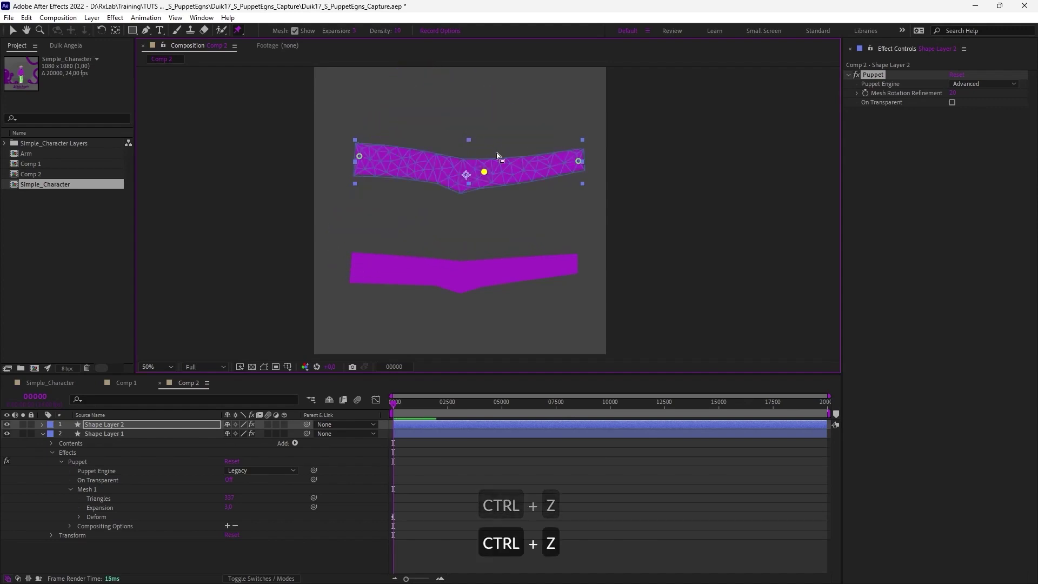
Step: Set the Pin Type of Puppet Pin 4 on Shape Layer 2 to Advanced
{"action": "left_click", "coordinate": [42, 424]}
{"action": "scroll", "coordinate": [68, 487], "scroll_direction": "down", "scroll_amount": 4}
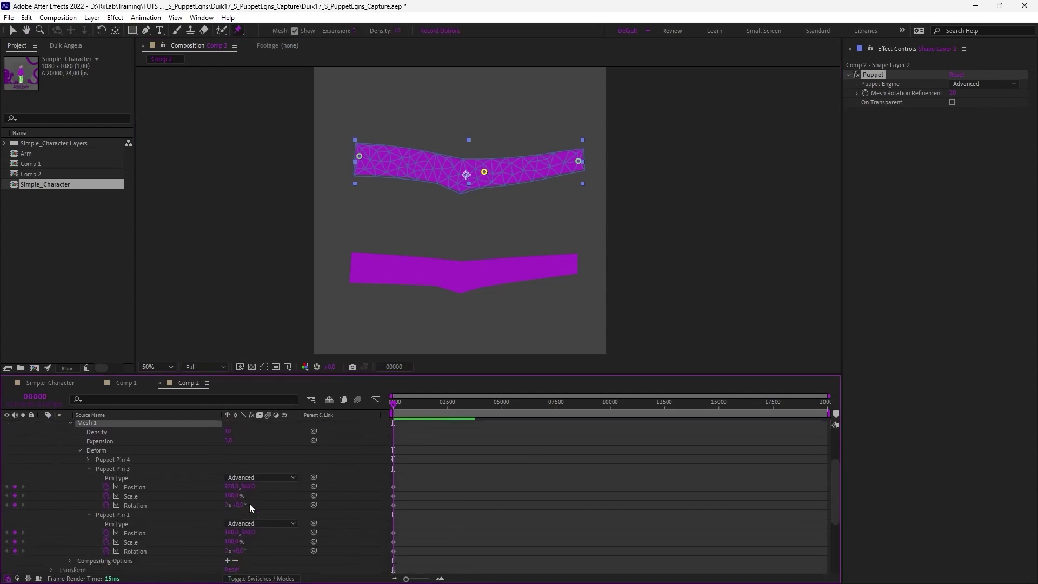
{"action": "left_click", "coordinate": [89, 425]}
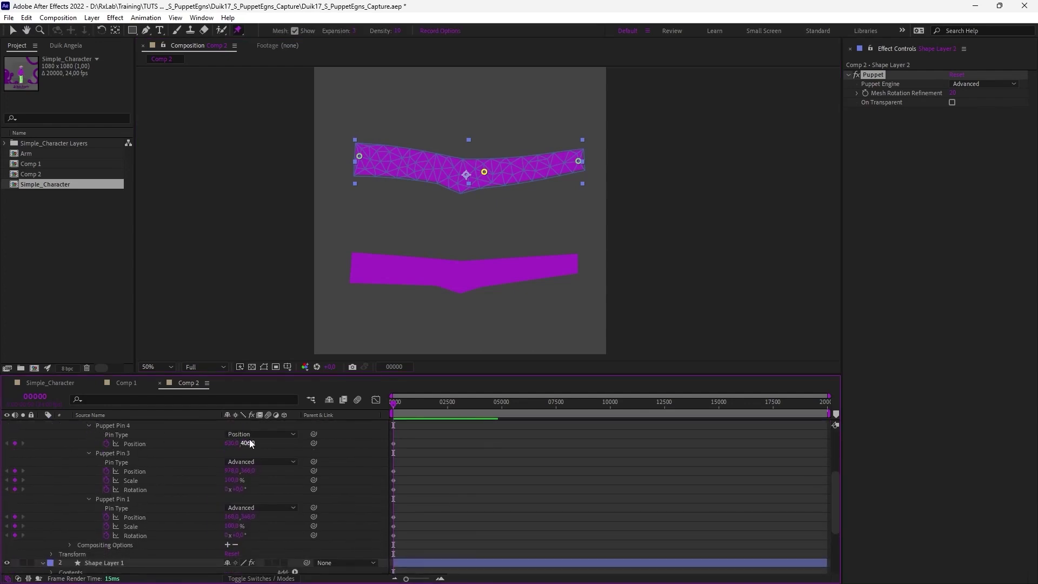
{"action": "left_click", "coordinate": [259, 434]}
{"action": "left_click", "coordinate": [253, 479]}
Step: Rotate the upper arm's middle Advanced pin both ways, shift the right-end pin slightly inward, and raise the middle pin to arch the arm
{"action": "left_click_drag", "start_coordinate": [502, 164], "coordinate": [487, 144]}
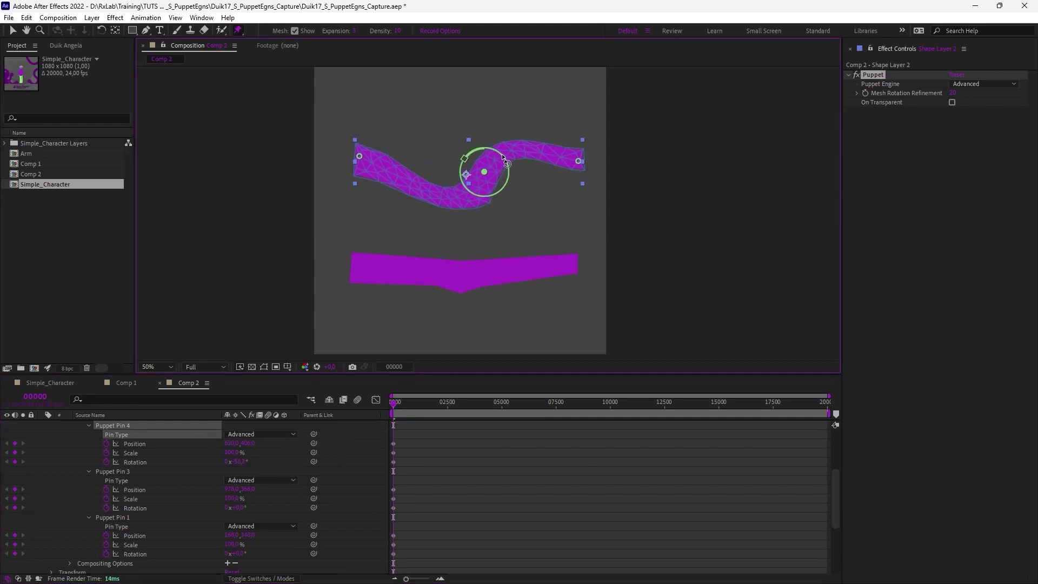
{"action": "left_click_drag", "start_coordinate": [494, 147], "coordinate": [514, 171]}
{"action": "mouse_move", "coordinate": [578, 163]}
{"action": "left_mouse_down"}
{"action": "mouse_move", "coordinate": [521, 110]}
{"action": "mouse_move", "coordinate": [506, 111]}
{"action": "mouse_move", "coordinate": [552, 199]}
{"action": "mouse_move", "coordinate": [538, 213]}
{"action": "mouse_move", "coordinate": [570, 163]}
{"action": "left_mouse_up"}
{"action": "left_click", "coordinate": [485, 175]}
{"action": "left_click_drag", "start_coordinate": [484, 177], "coordinate": [481, 108]}
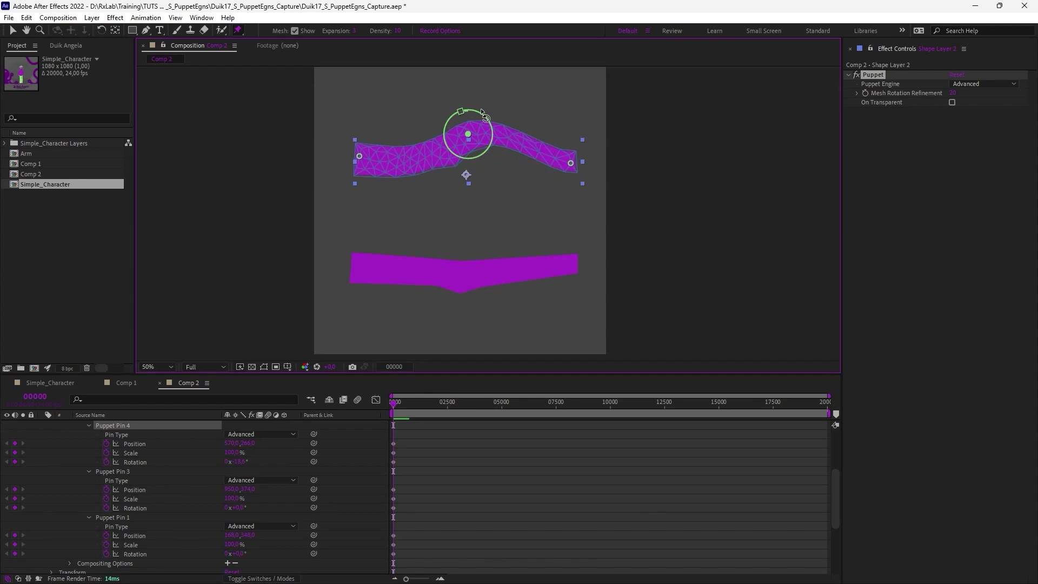
Step: Collapse Shape Layer 2 and select the Puppet effect's properties on Shape Layer 1 with the Selection tool to display its pins
{"action": "key", "text": "v"}
{"action": "left_click", "coordinate": [662, 152]}
{"action": "left_click", "coordinate": [465, 261]}
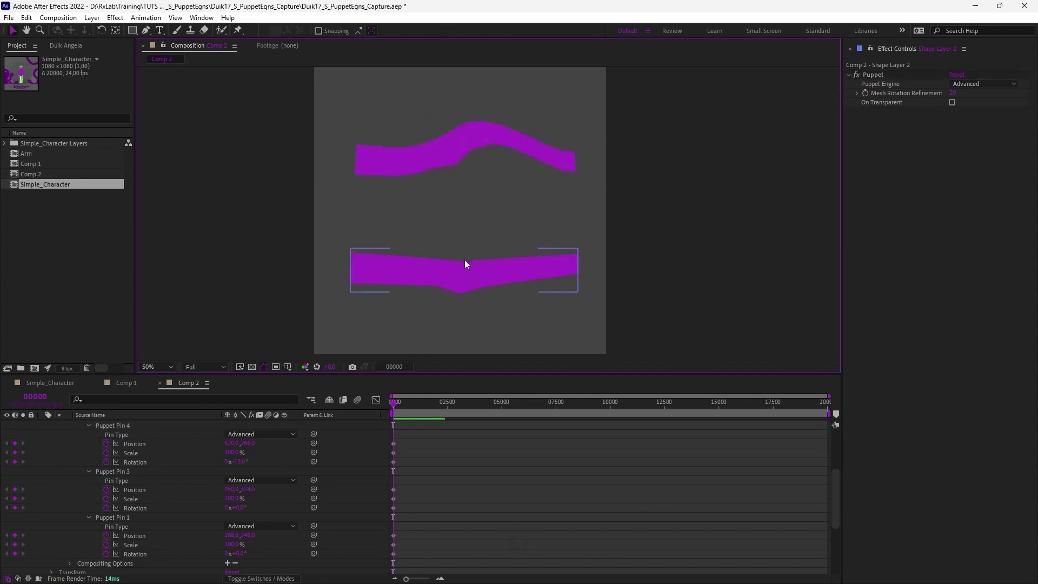
{"action": "left_click", "coordinate": [457, 127]}
{"action": "left_click", "coordinate": [481, 266]}
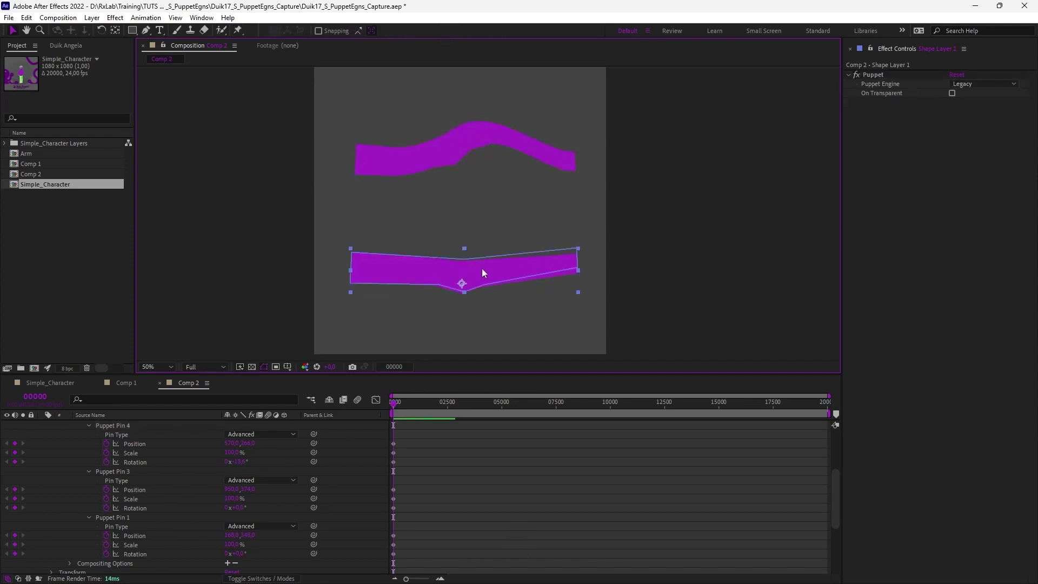
{"action": "scroll", "coordinate": [157, 479], "scroll_direction": "up", "scroll_amount": 4}
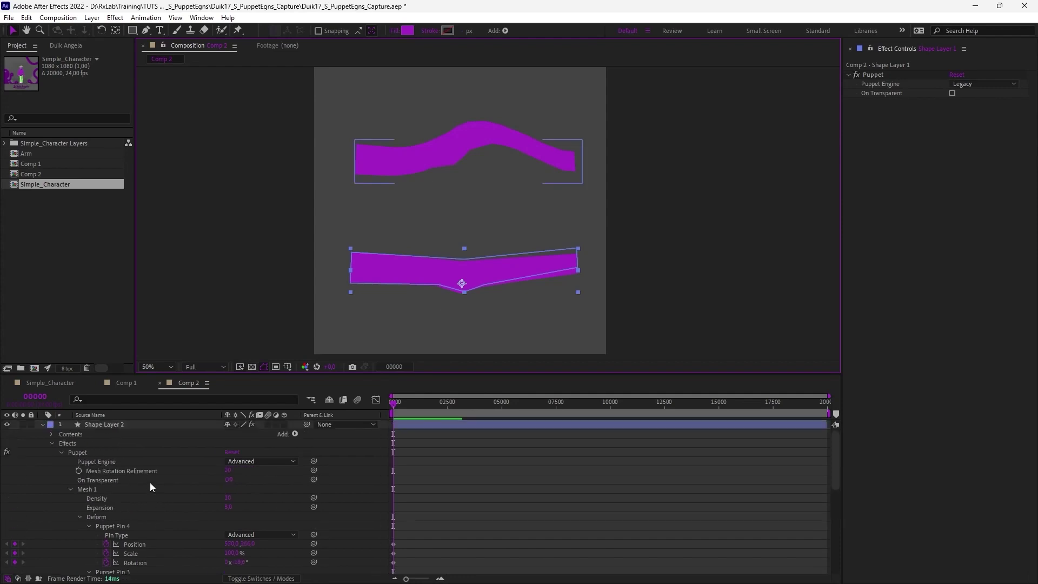
{"action": "left_click", "coordinate": [42, 425]}
{"action": "left_click", "coordinate": [43, 424]}
{"action": "left_click", "coordinate": [99, 472]}
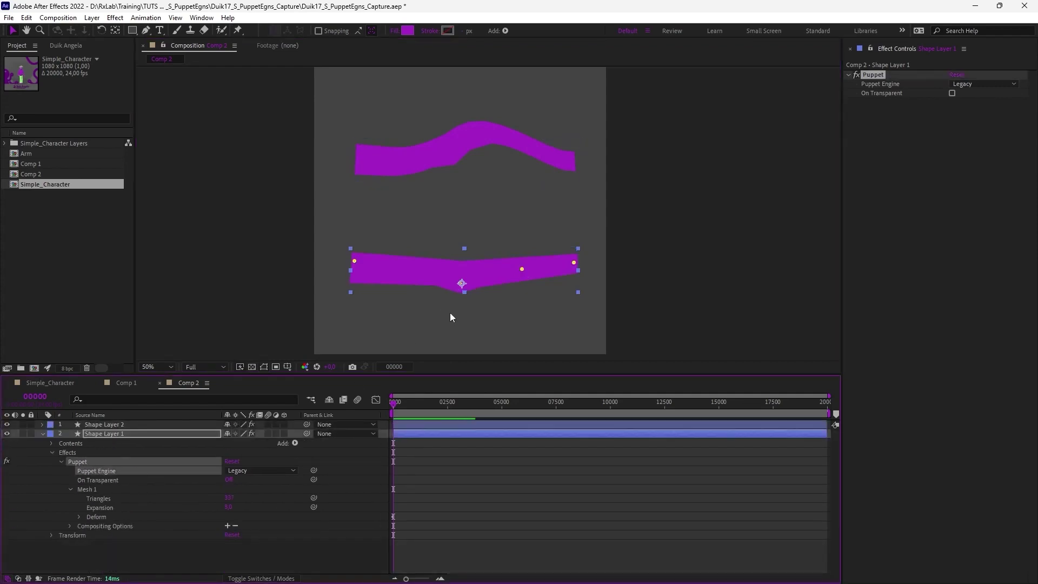
Step: Try moving the lower arm's left-end pin up and inward, undoing the move
{"action": "left_click_drag", "start_coordinate": [355, 263], "coordinate": [365, 244]}
{"action": "key", "text": "ctrl"}
{"action": "key", "text": "ctrl+z"}
Step: Look at the ghost in Comp 1 and open the Simple_Character composition
{"action": "left_click", "coordinate": [126, 383]}
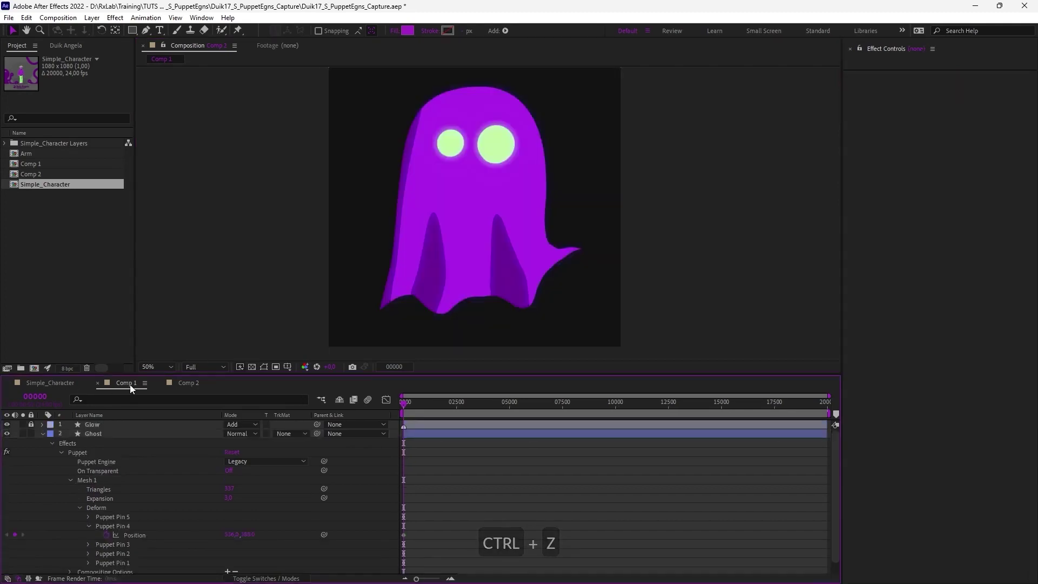
{"action": "left_click", "coordinate": [131, 440]}
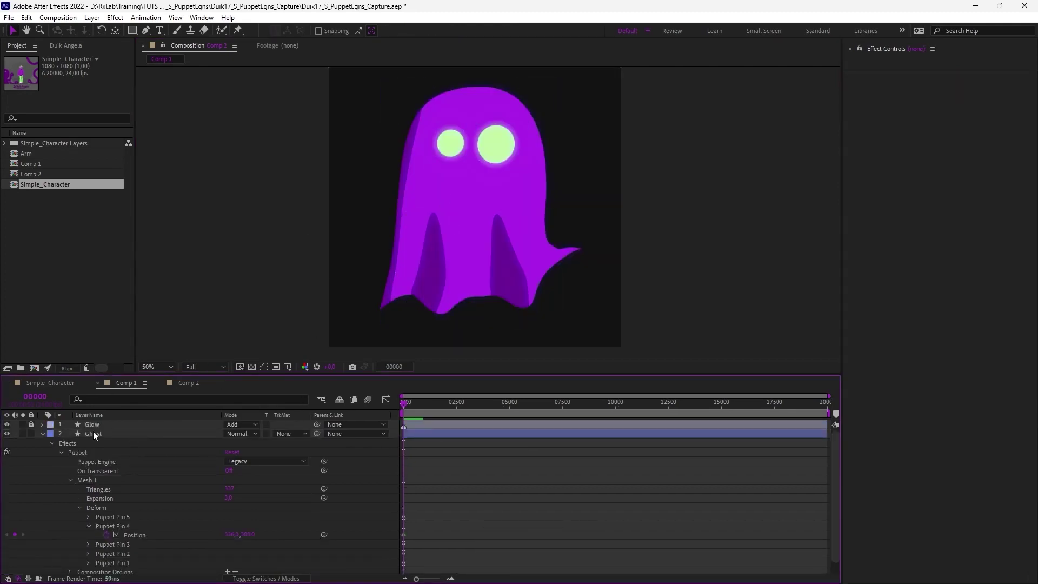
{"action": "left_click", "coordinate": [60, 385]}
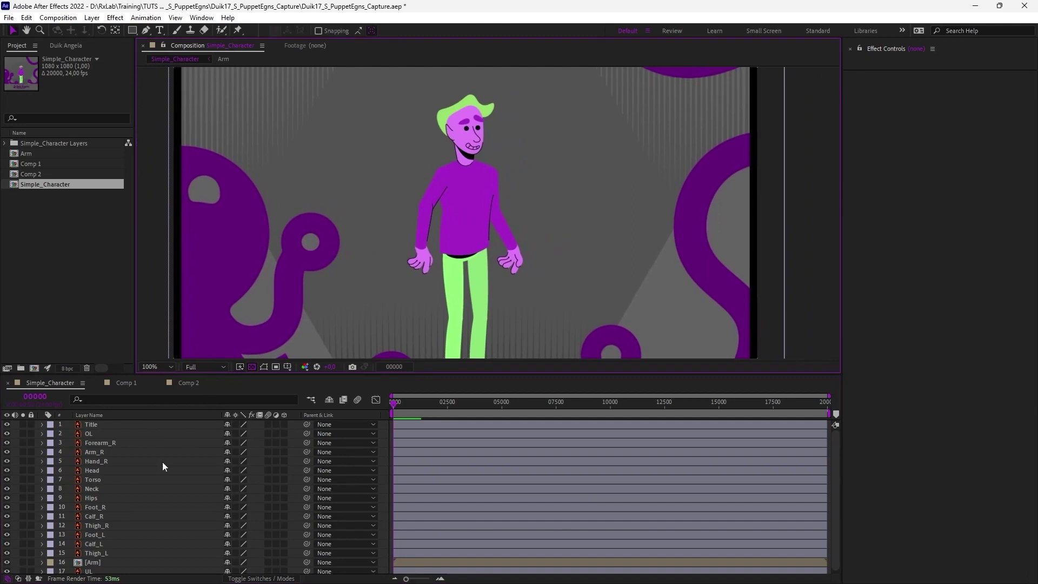
Step: Place a Puppet Advanced pin in the middle of the character's upper chest on the Torso layer
{"action": "left_click", "coordinate": [96, 480]}
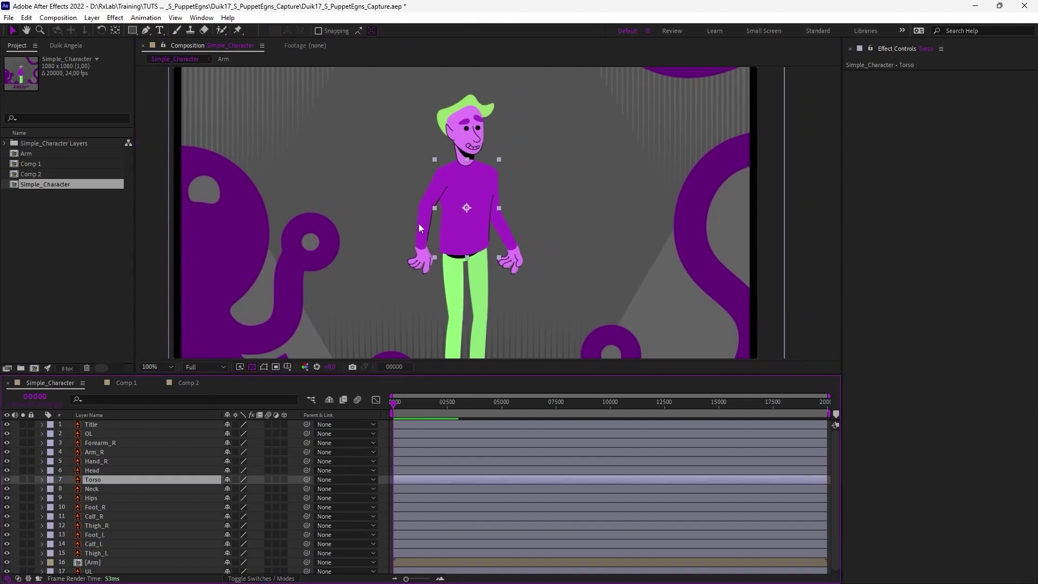
{"action": "left_click", "coordinate": [239, 31]}
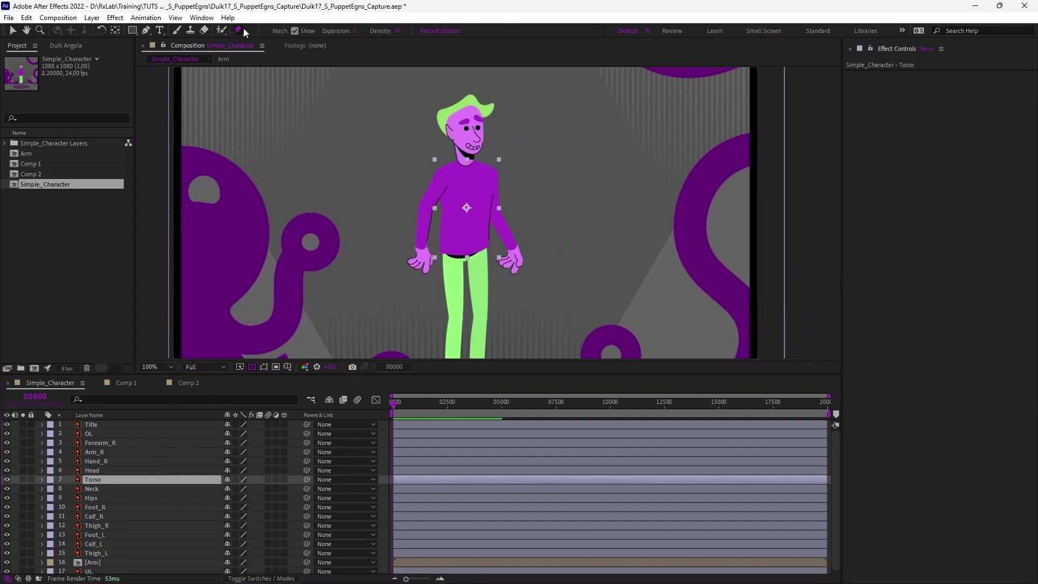
{"action": "left_click", "coordinate": [240, 31]}
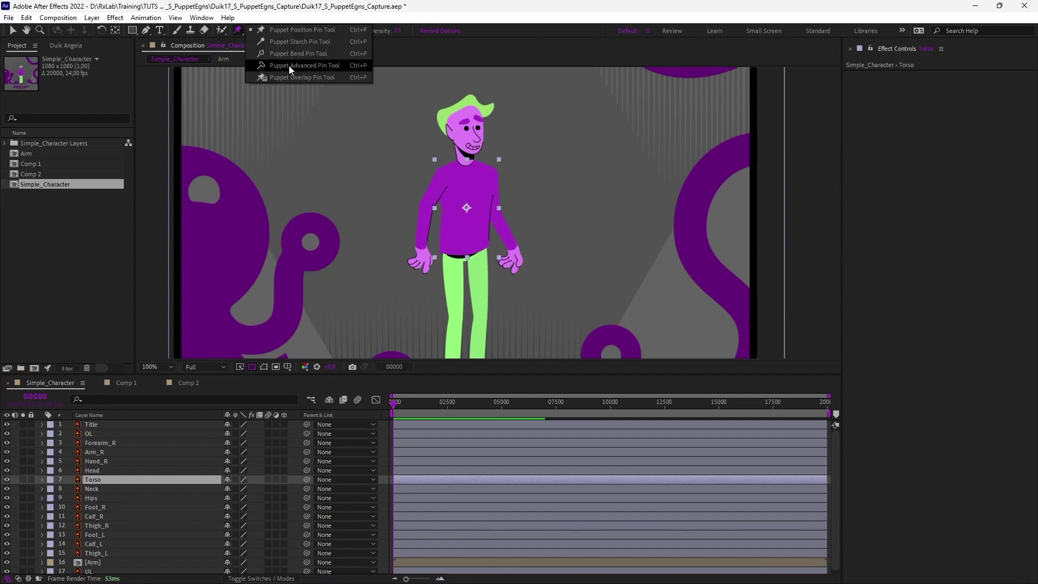
{"action": "left_click", "coordinate": [289, 66]}
{"action": "left_click", "coordinate": [240, 30]}
{"action": "left_click", "coordinate": [311, 68]}
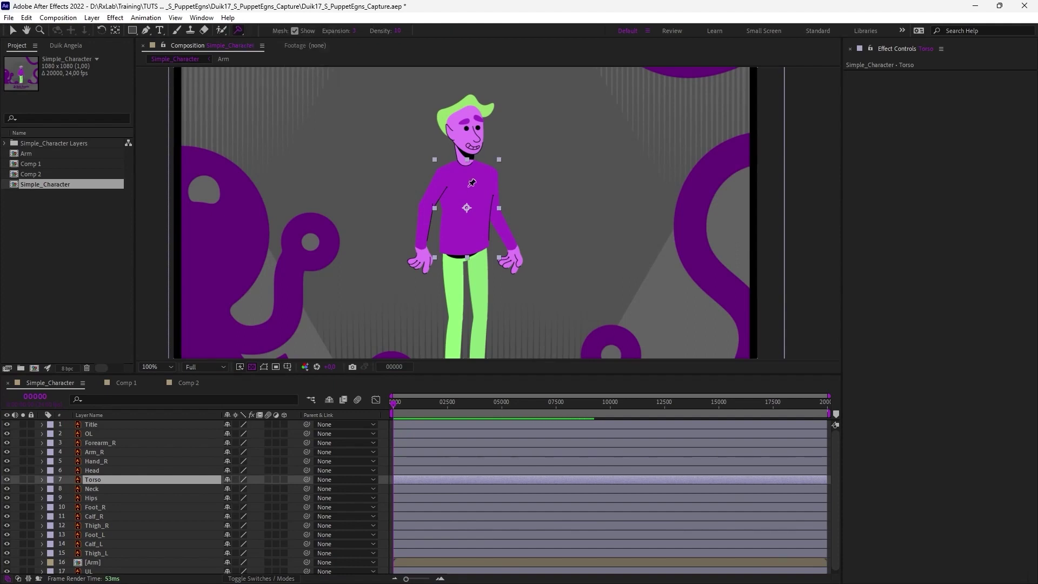
{"action": "left_click", "coordinate": [471, 178]}
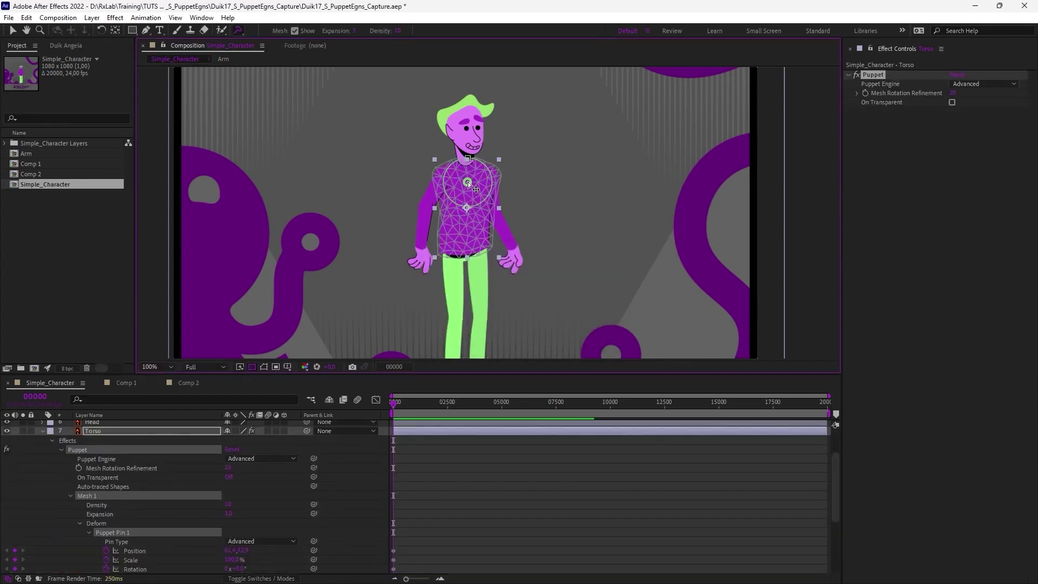
Step: Try moving the Torso layer's single chest pin around, undoing each change
{"action": "left_click_drag", "start_coordinate": [472, 181], "coordinate": [475, 194]}
{"action": "key", "text": "ctrl+z"}
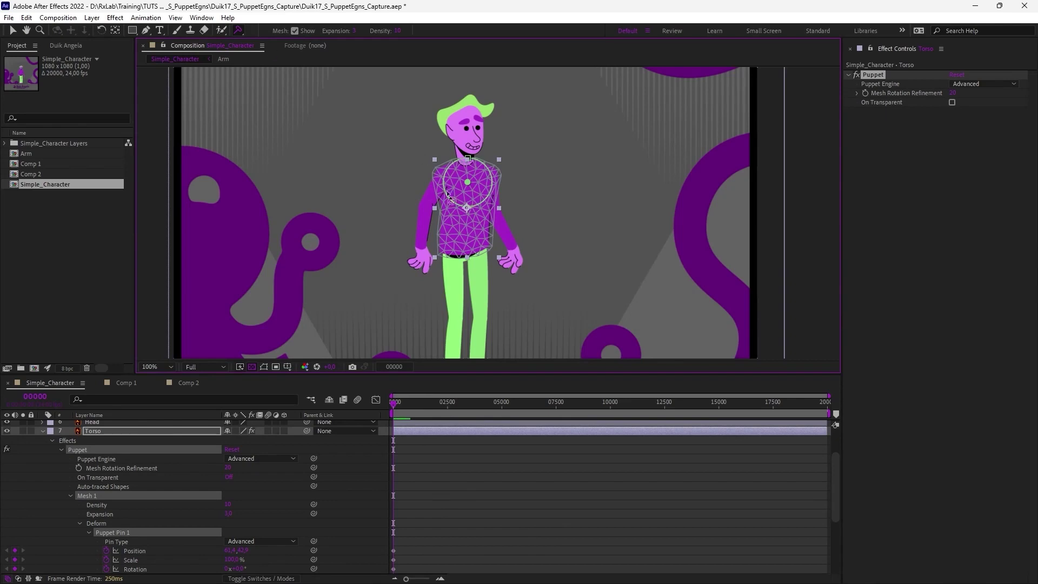
{"action": "left_click_drag", "start_coordinate": [467, 187], "coordinate": [463, 190]}
{"action": "key", "text": "ctrl+z"}
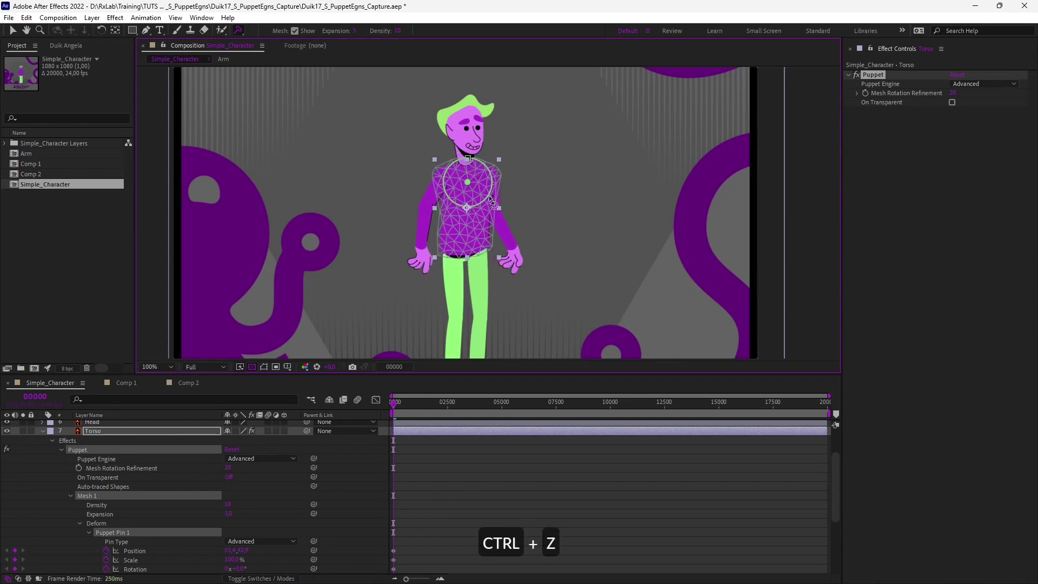
Step: Add four Puppet Position pins to the Torso layer, one at each shoulder and one at each lower corner
{"action": "left_click", "coordinate": [238, 30]}
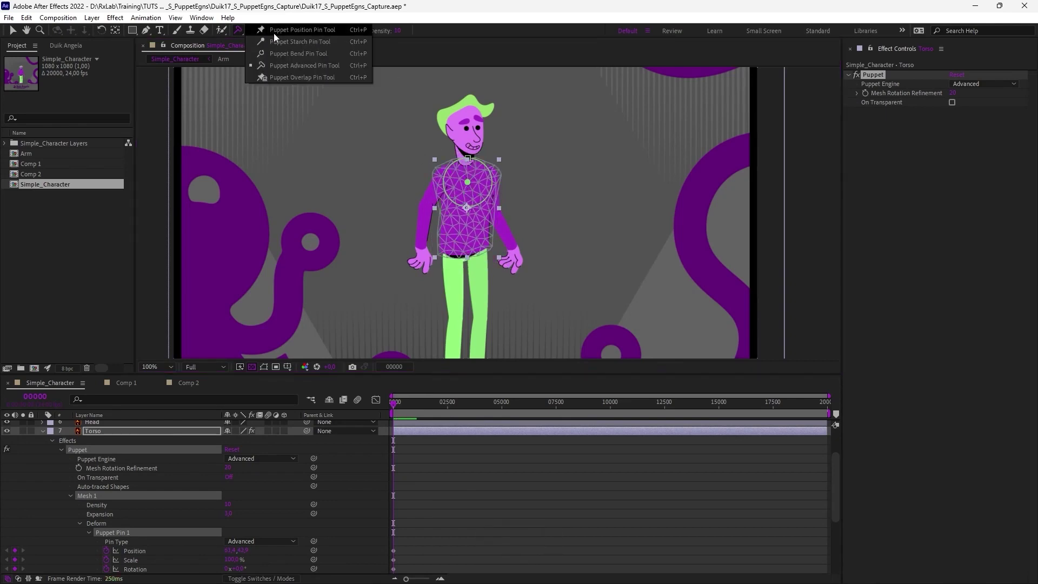
{"action": "left_click", "coordinate": [322, 30]}
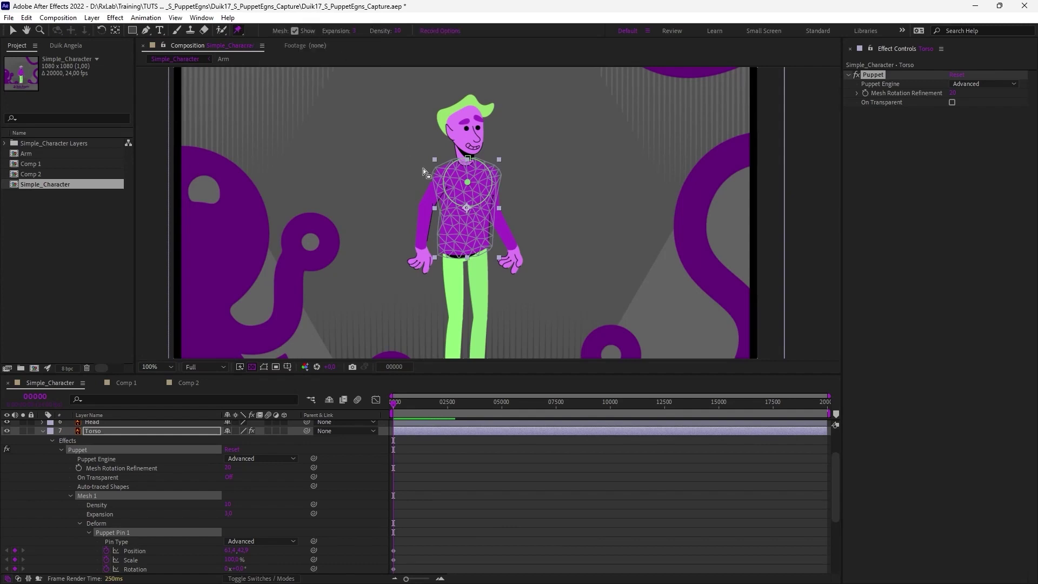
{"action": "left_click", "coordinate": [437, 172]}
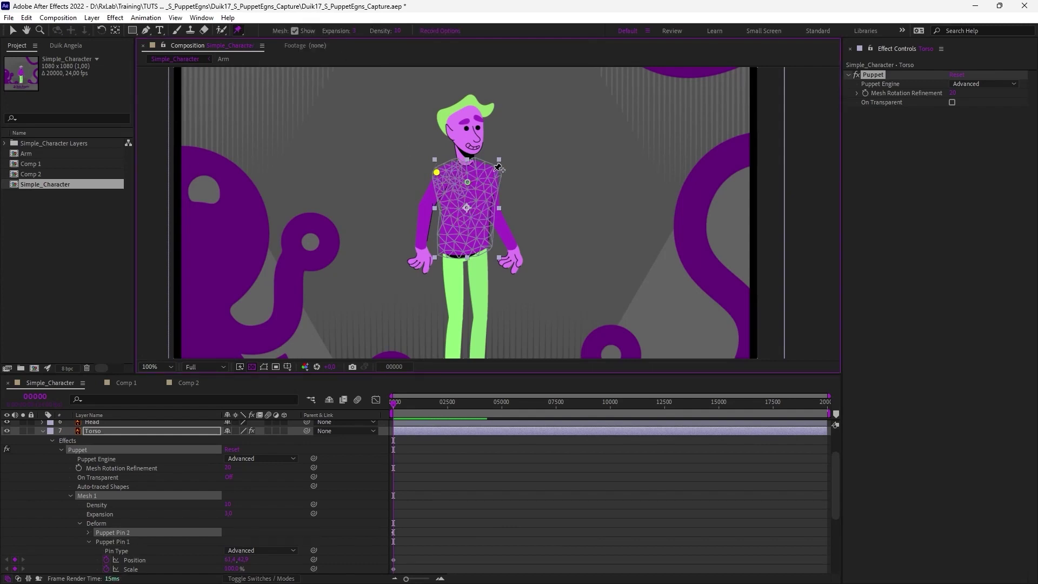
{"action": "left_click", "coordinate": [496, 172]}
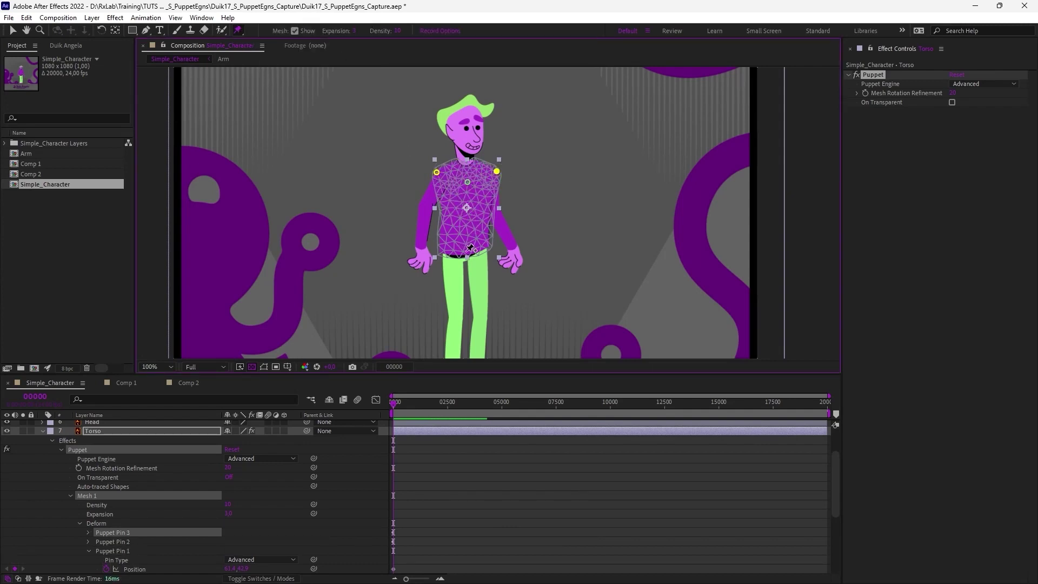
{"action": "left_click", "coordinate": [442, 249]}
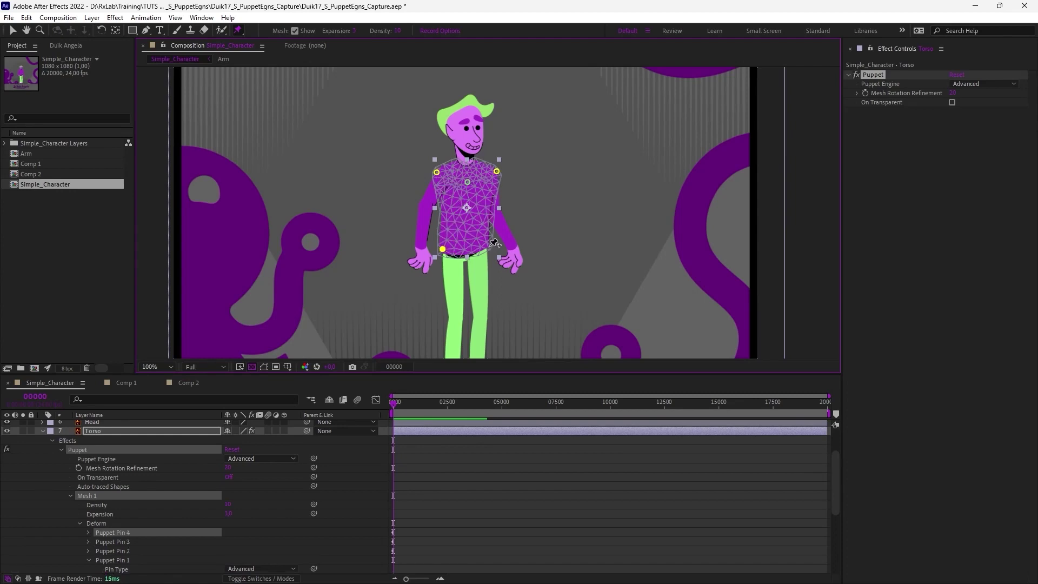
{"action": "left_click", "coordinate": [488, 244]}
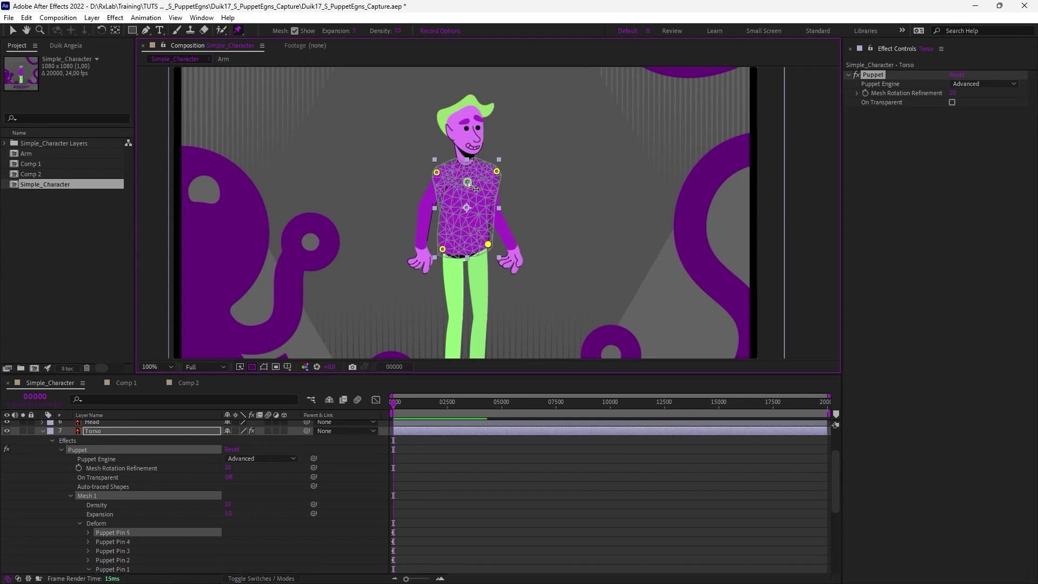
Step: Try transforming the Torso's Advanced chest pin with the four corner pins in place, undoing the changes
{"action": "left_click_drag", "start_coordinate": [468, 184], "coordinate": [466, 185]}
{"action": "key", "text": "ctrl+z"}
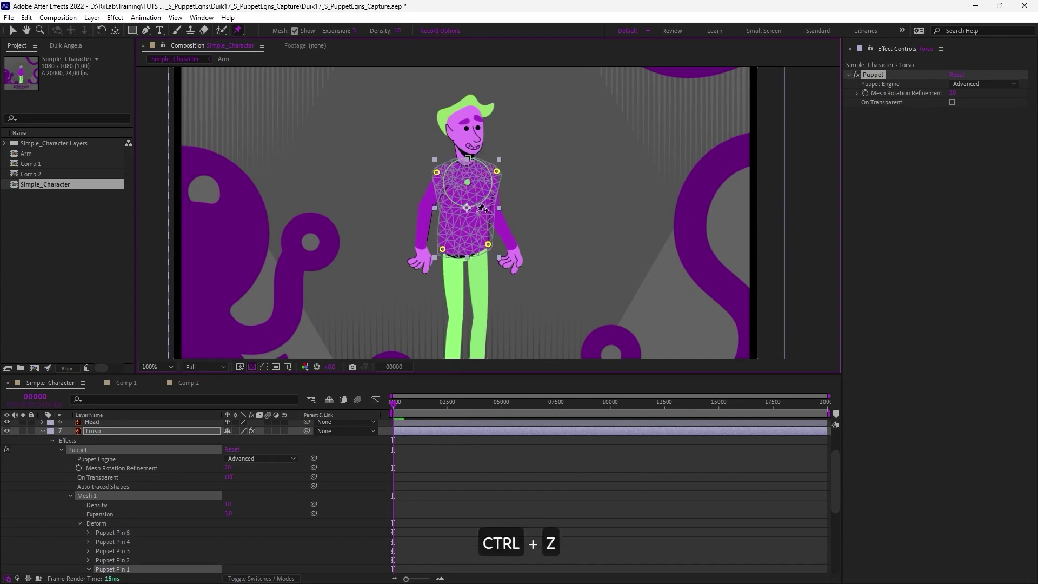
{"action": "left_click", "coordinate": [305, 33]}
{"action": "left_click_drag", "start_coordinate": [465, 156], "coordinate": [430, 52]}
{"action": "key", "text": "ctrl+z"}
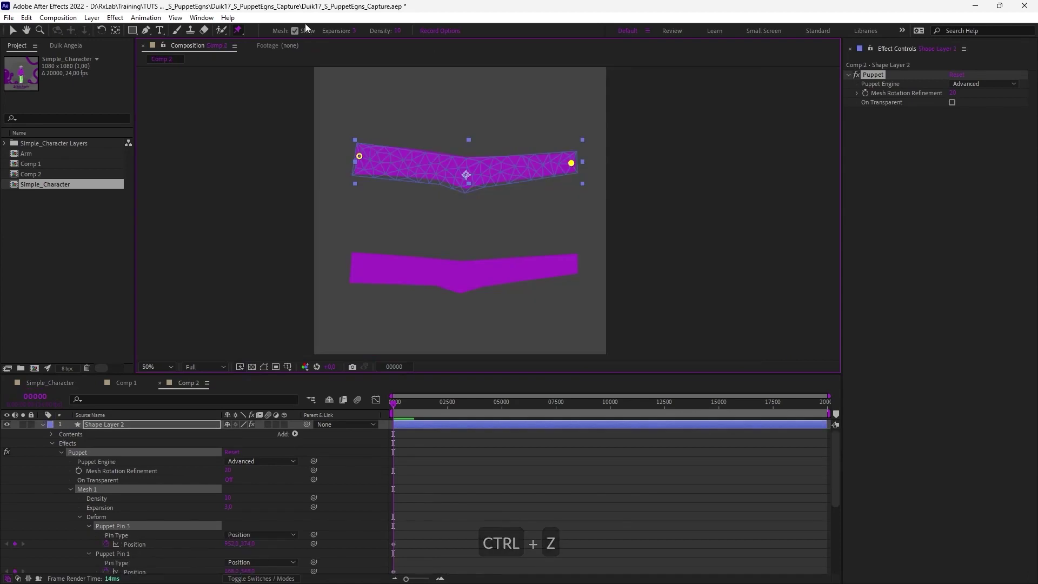
Step: Compress the upper arm in Comp 2 with its right-end pin, nudge the left-end pin, and pull the right-end pin back outward slightly higher
{"action": "left_click_drag", "start_coordinate": [572, 165], "coordinate": [506, 163]}
{"action": "mouse_move", "coordinate": [360, 156]}
{"action": "left_mouse_down"}
{"action": "mouse_move", "coordinate": [373, 146]}
{"action": "mouse_move", "coordinate": [364, 158]}
{"action": "mouse_move", "coordinate": [349, 152]}
{"action": "mouse_move", "coordinate": [361, 157]}
{"action": "left_mouse_up"}
{"action": "left_click_drag", "start_coordinate": [506, 162], "coordinate": [571, 154]}
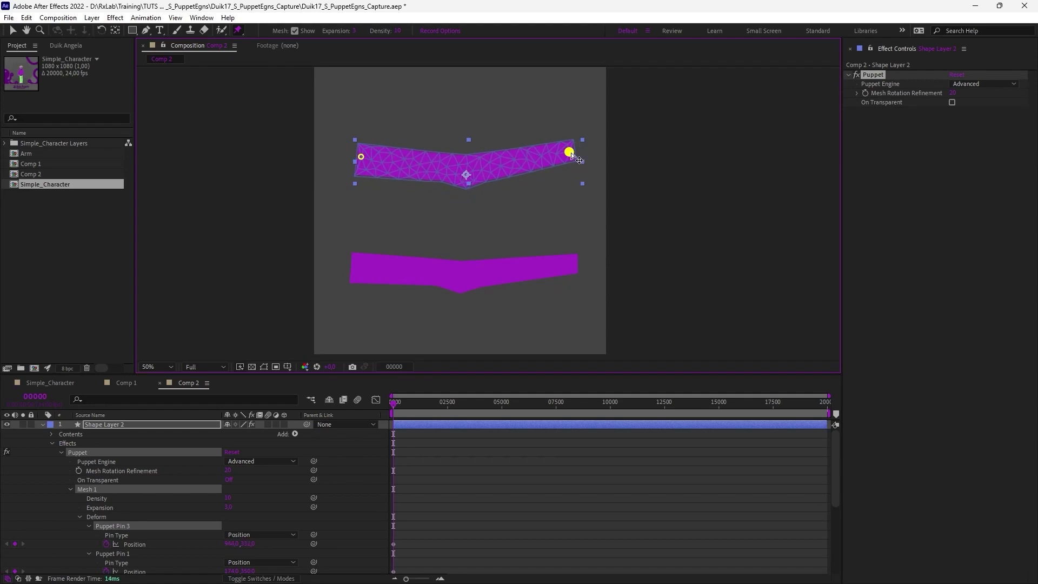
Step: Collapse Shape Layer 2 and select Mesh 1 of Shape Layer 1's Puppet effect with the Selection tool to display the lower arm's pins
{"action": "left_click", "coordinate": [458, 274]}
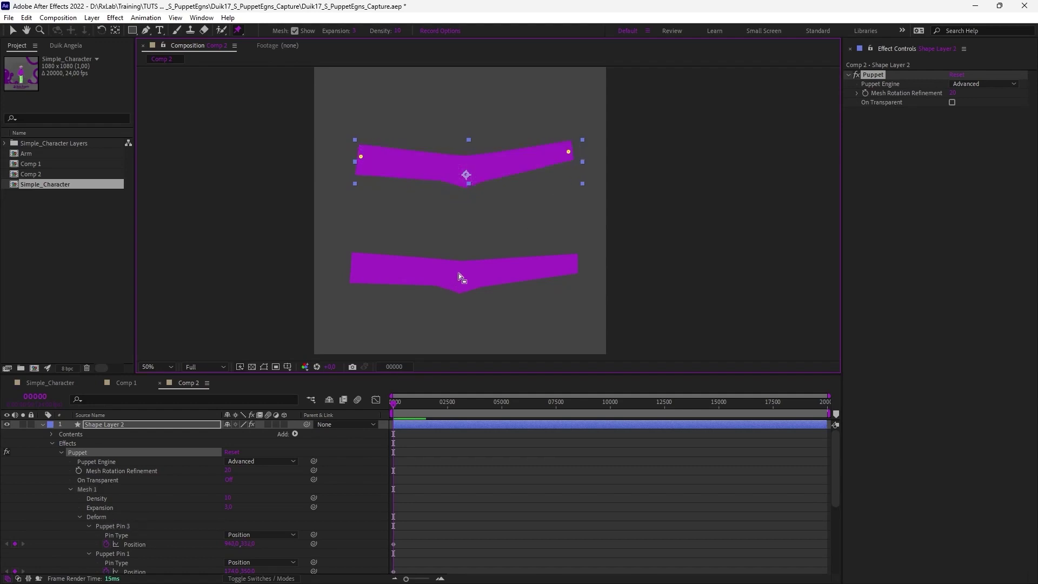
{"action": "left_click", "coordinate": [39, 425]}
{"action": "left_click", "coordinate": [41, 425]}
{"action": "left_click", "coordinate": [108, 434]}
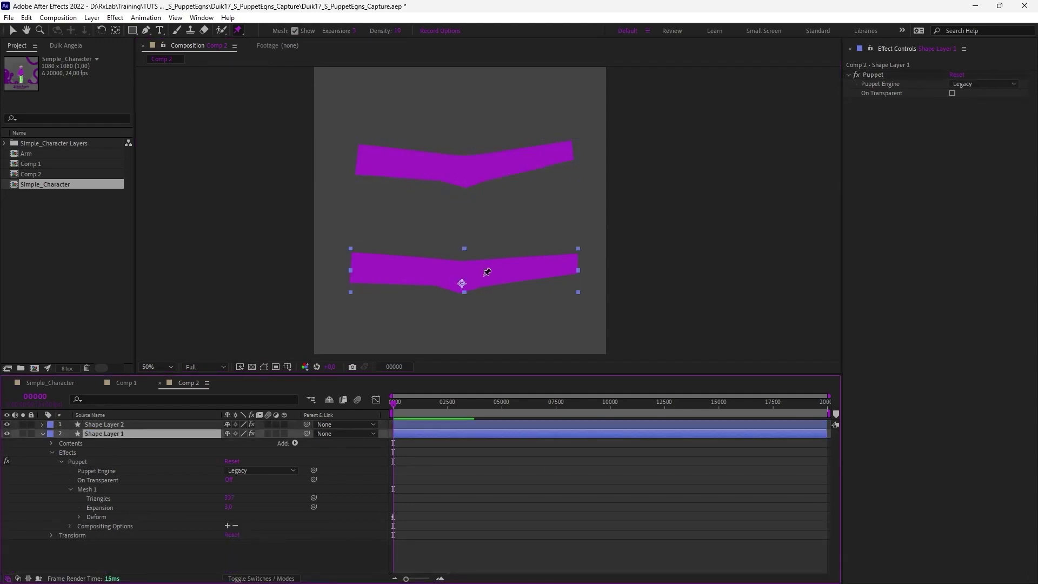
{"action": "key", "text": "v"}
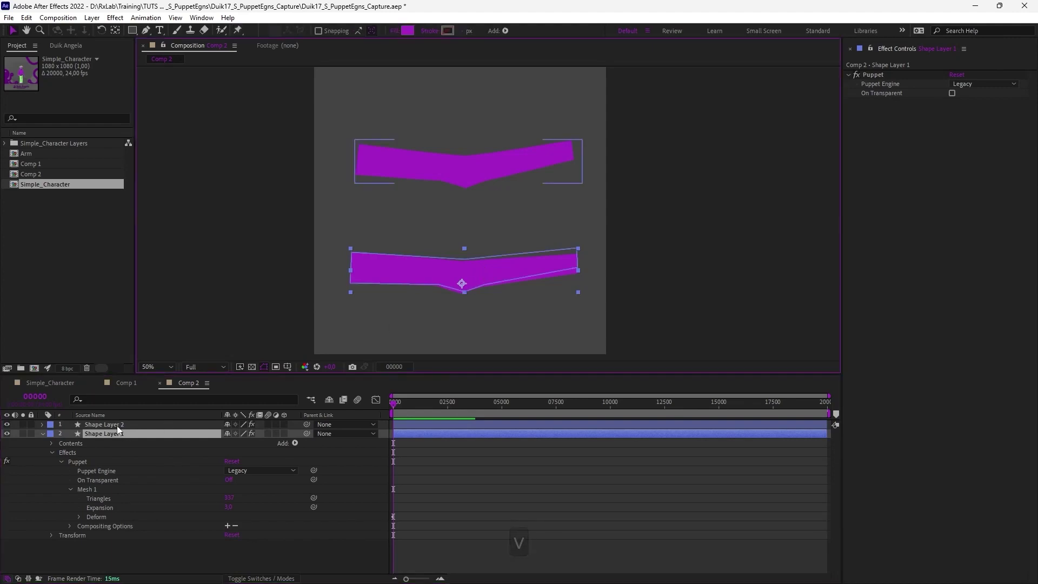
{"action": "left_click", "coordinate": [101, 489]}
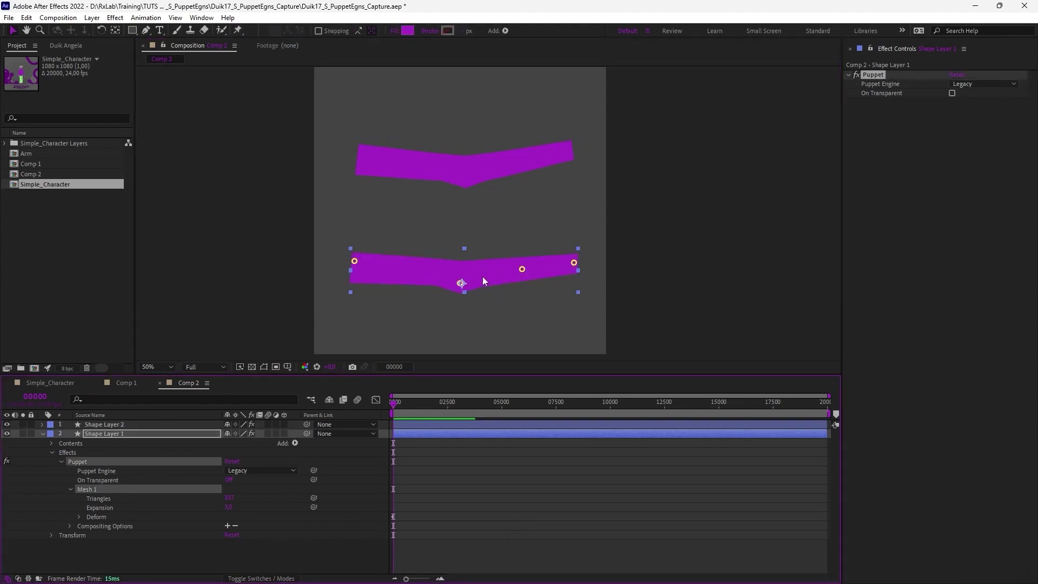
Step: Delete the lower arm's extra pin between its centre and right end, and test both end pins, undoing each move
{"action": "left_click_drag", "start_coordinate": [354, 261], "coordinate": [371, 213]}
{"action": "key", "text": "ctrl+z"}
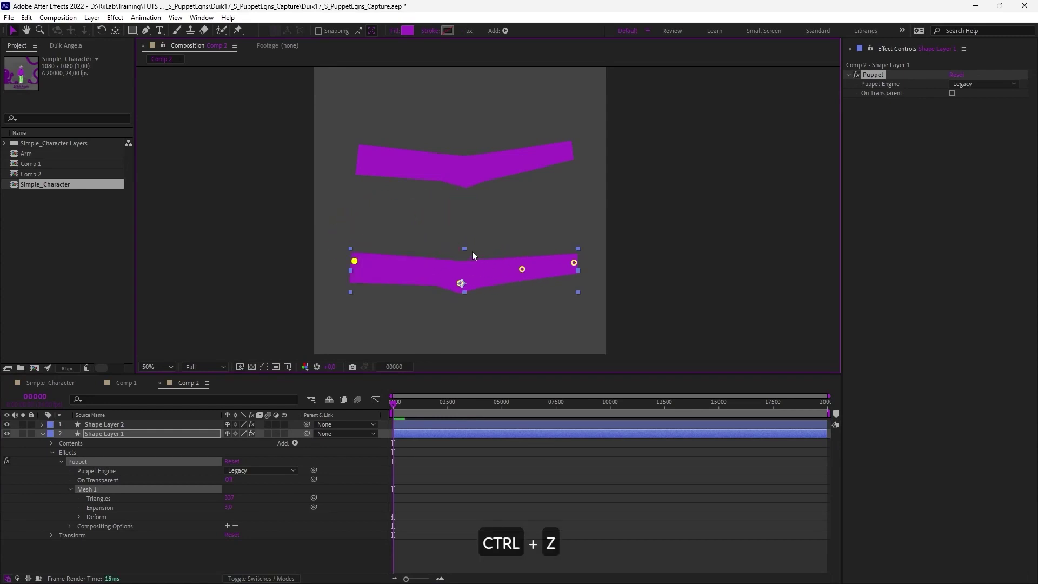
{"action": "left_click", "coordinate": [522, 268]}
{"action": "key", "text": "Delete"}
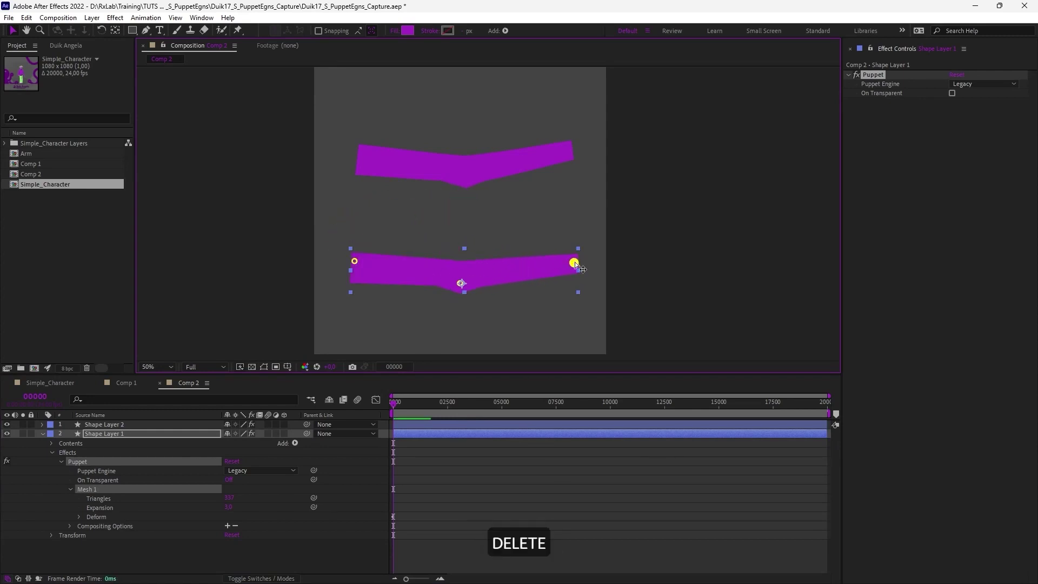
{"action": "left_click_drag", "start_coordinate": [575, 264], "coordinate": [445, 209]}
{"action": "key", "text": "ctrl+z"}
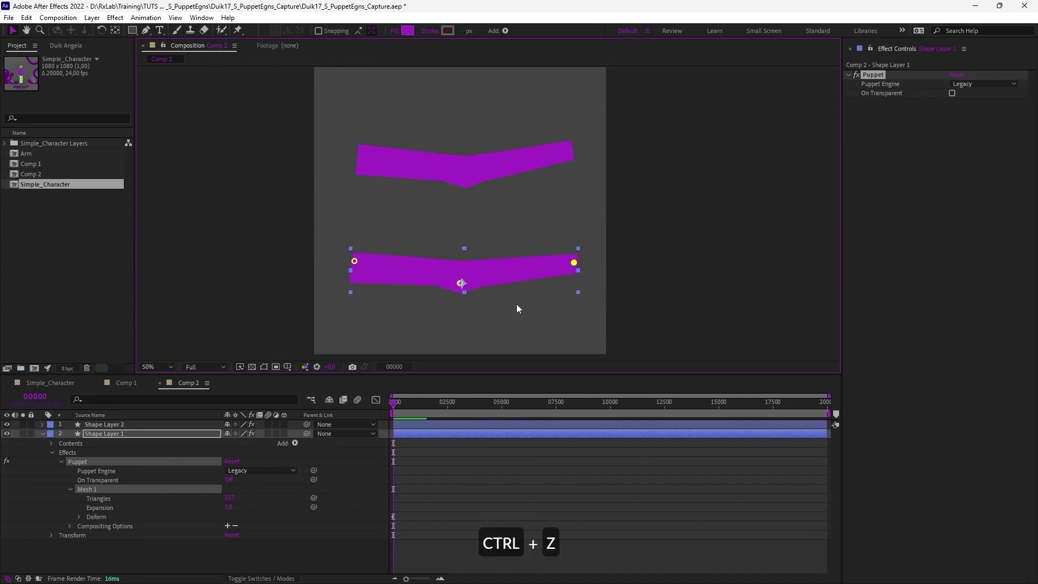
{"action": "key", "text": "v"}
{"action": "left_click", "coordinate": [326, 325]}
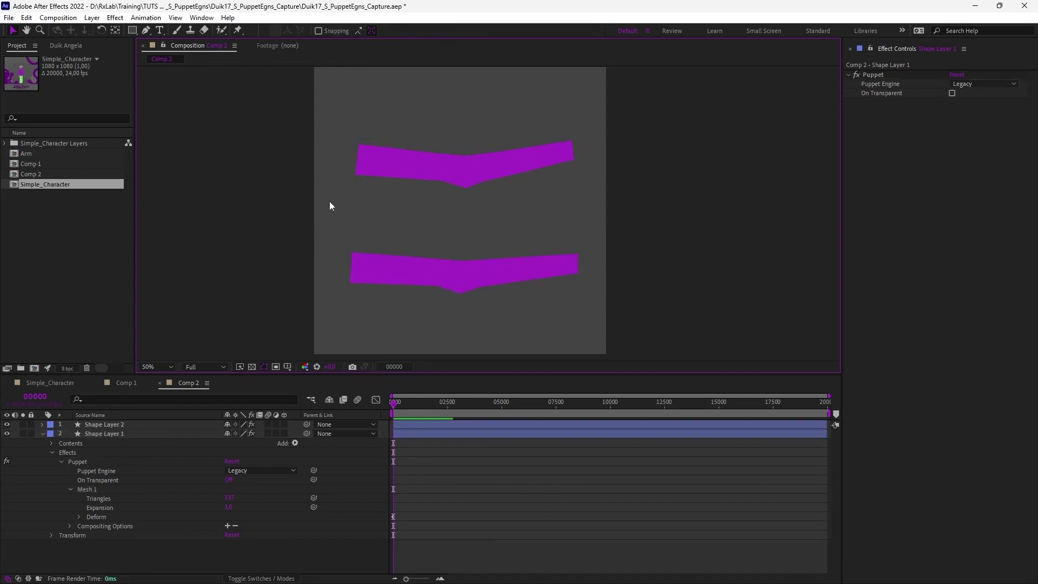
{"action": "left_click_drag", "start_coordinate": [474, 236], "coordinate": [491, 248]}
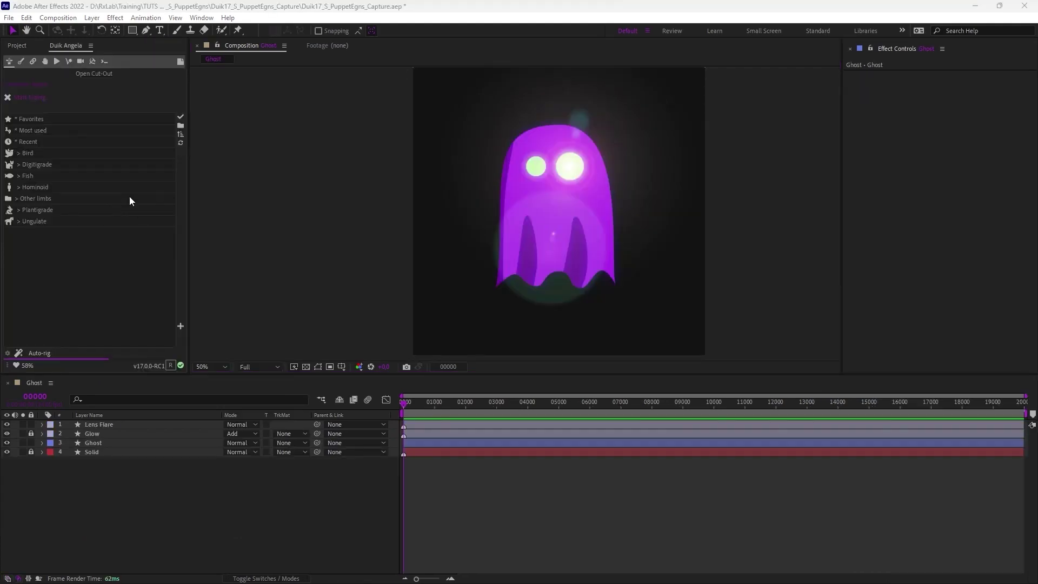
Step: Show Duik's Links and constraints tools and try moving the Ghost layer up and to the right, undoing the move
{"action": "left_click", "coordinate": [32, 62]}
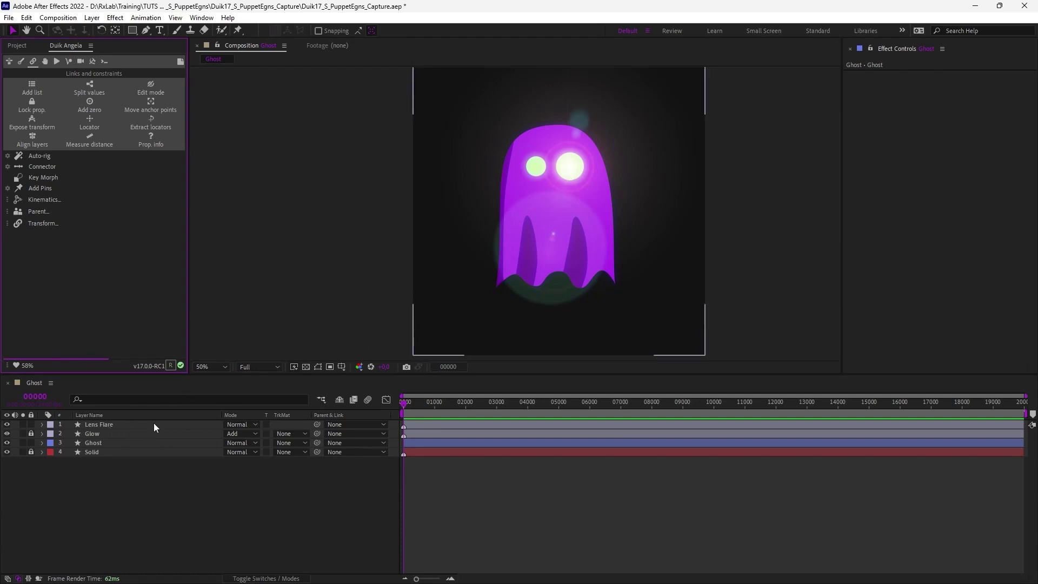
{"action": "left_click", "coordinate": [93, 444]}
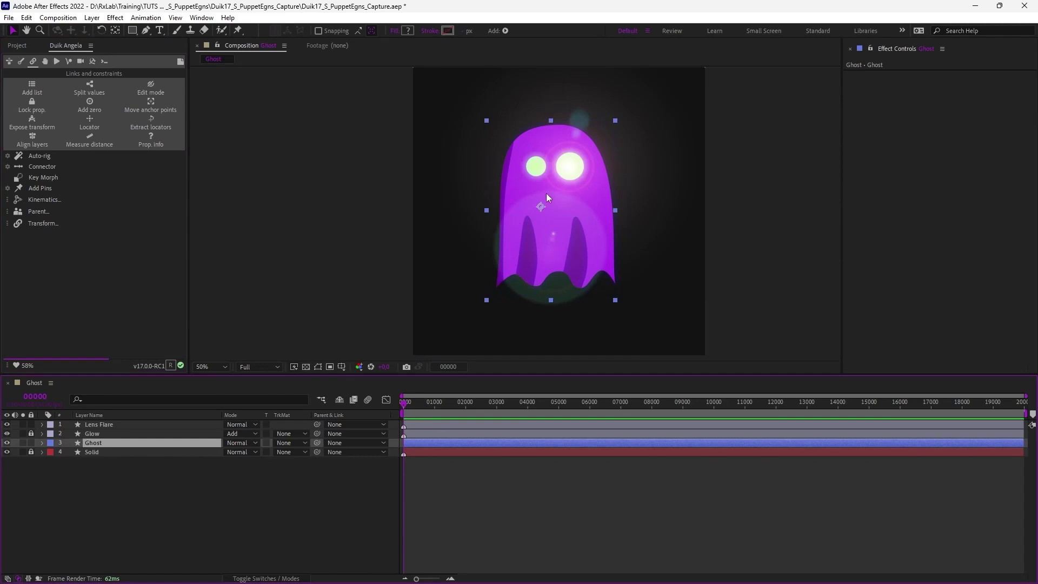
{"action": "left_click_drag", "start_coordinate": [545, 193], "coordinate": [574, 169]}
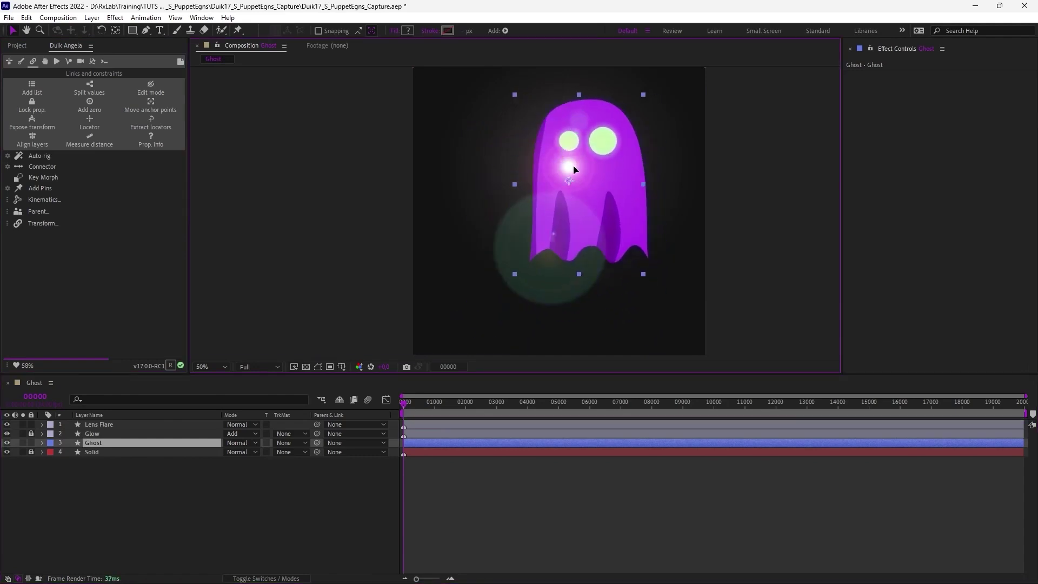
{"action": "key", "text": "ctrl+z"}
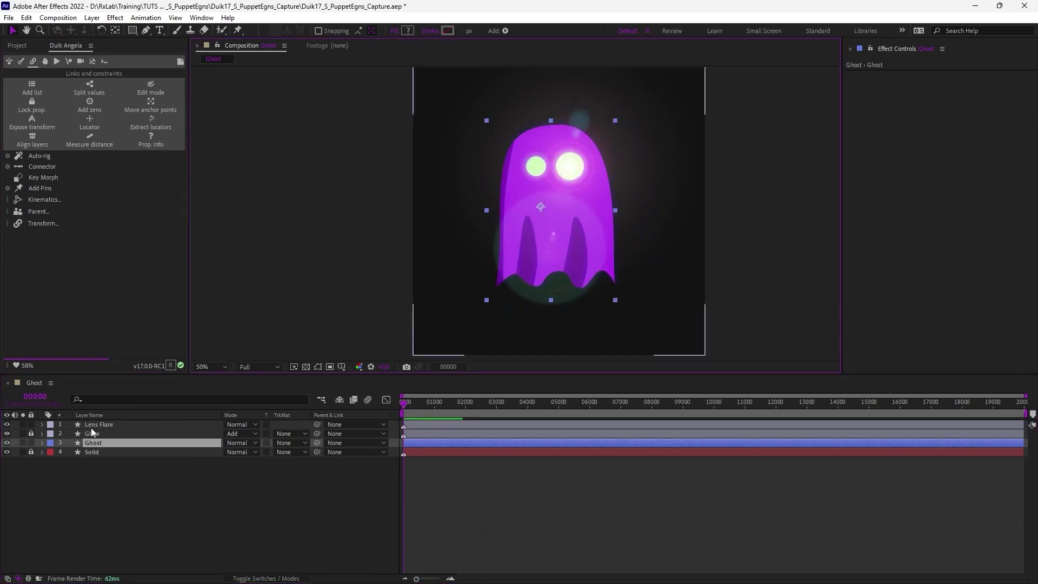
Step: Try moving the Lens Flare effect's Flare Center away from the ghost's larger eye, undoing the move
{"action": "left_click", "coordinate": [92, 425]}
{"action": "left_click", "coordinate": [877, 74]}
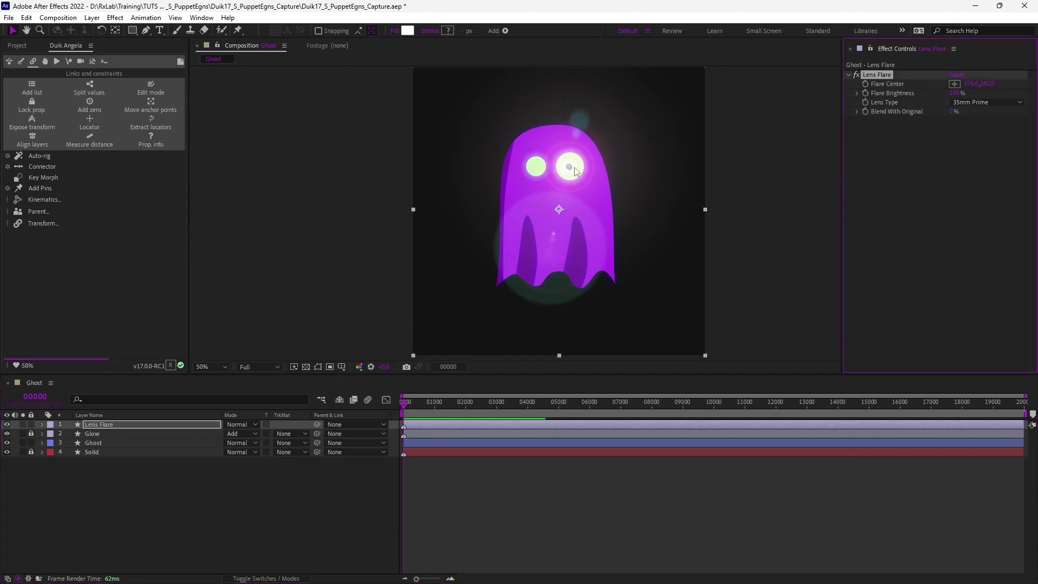
{"action": "left_click_drag", "start_coordinate": [569, 170], "coordinate": [582, 189]}
{"action": "key", "text": "ctrl+z"}
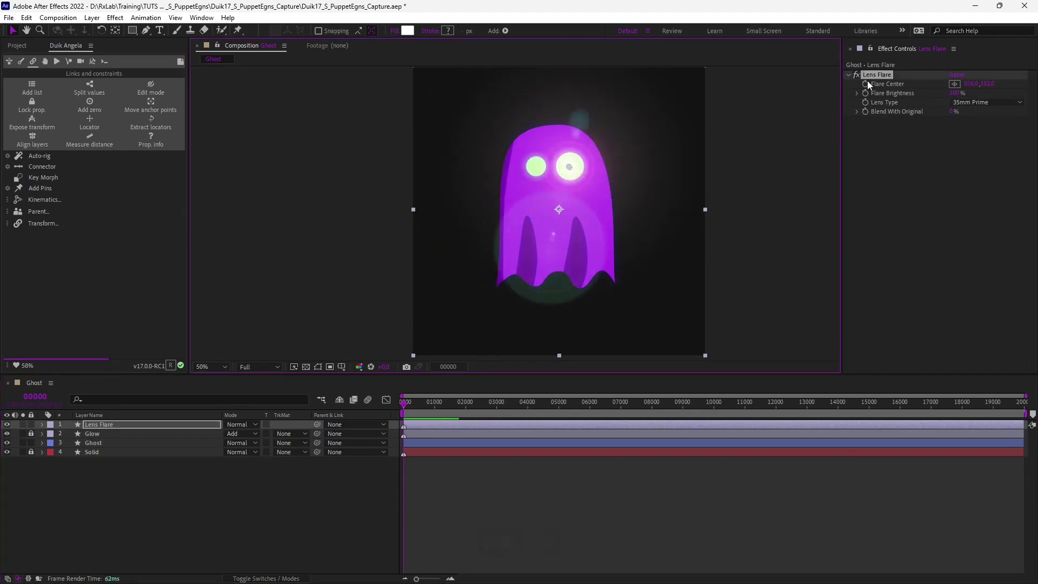
{"action": "left_click", "coordinate": [884, 86]}
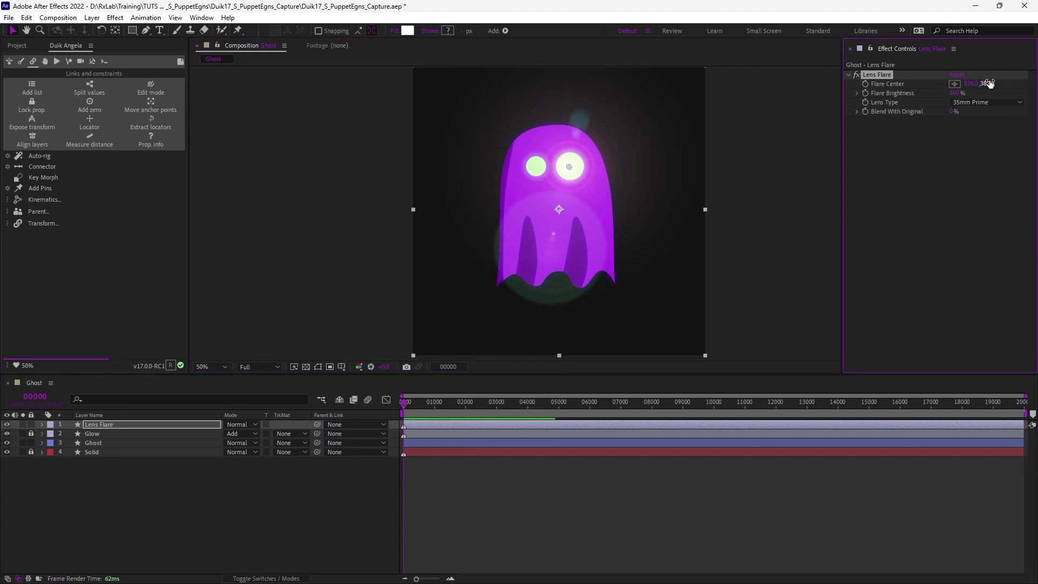
{"action": "left_click", "coordinate": [800, 214]}
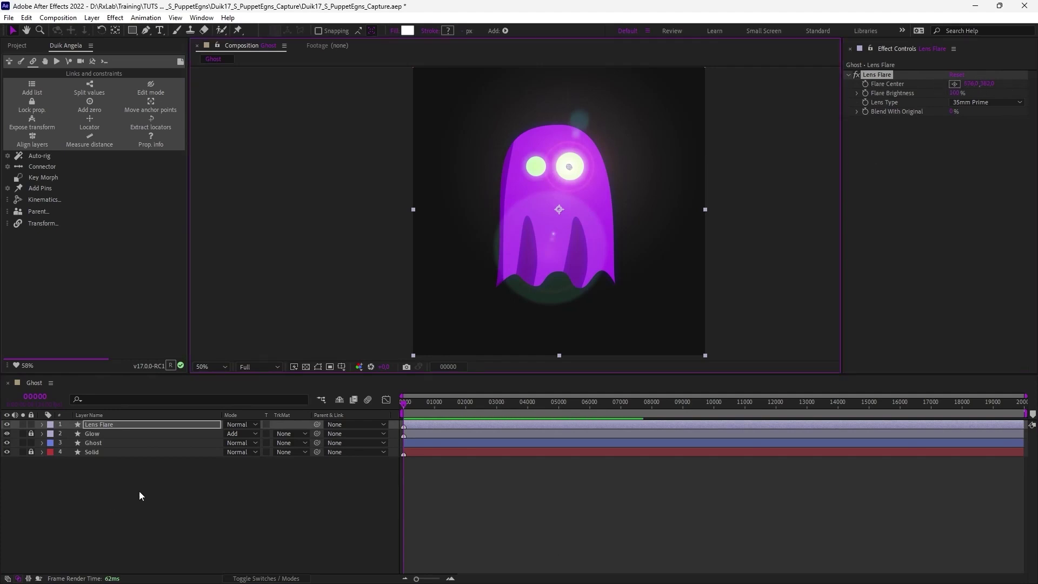
Step: Add a Duik pin to the Flare Center property of the Lens Flare layer and collapse that layer
{"action": "left_click", "coordinate": [111, 424]}
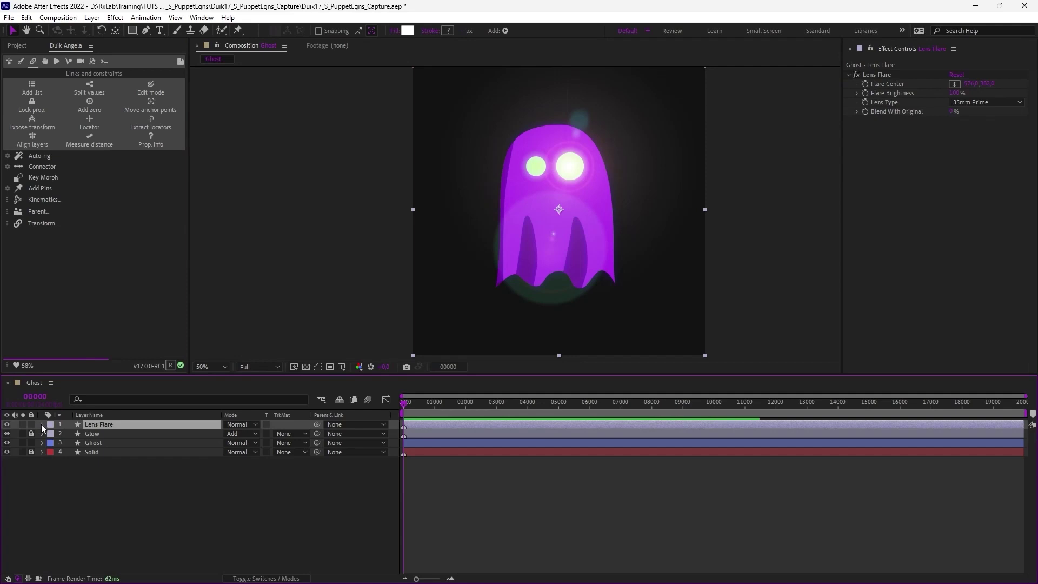
{"action": "left_click", "coordinate": [41, 424]}
{"action": "left_click", "coordinate": [51, 443]}
{"action": "left_click", "coordinate": [61, 453]}
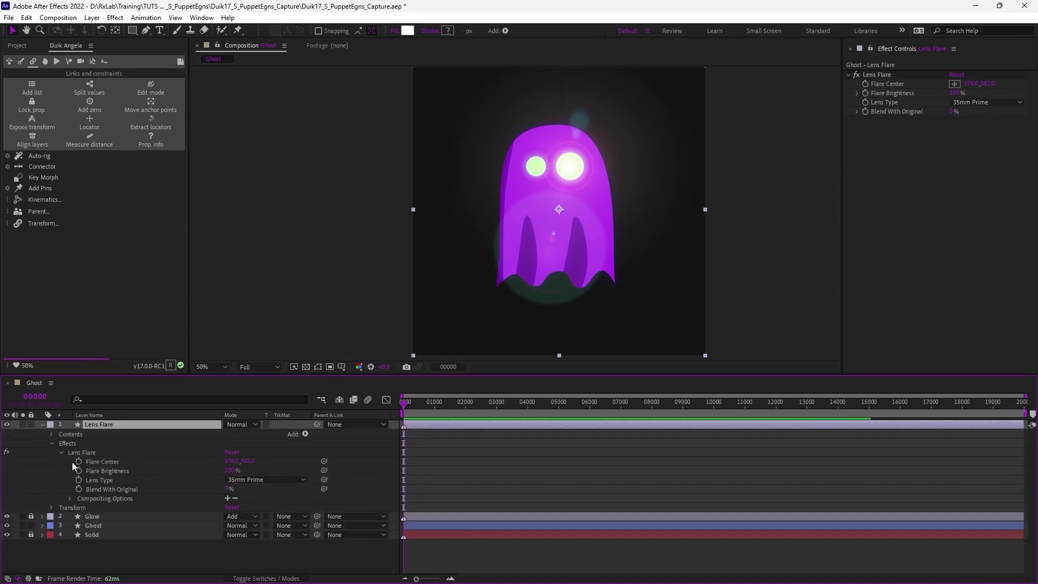
{"action": "left_click", "coordinate": [110, 462]}
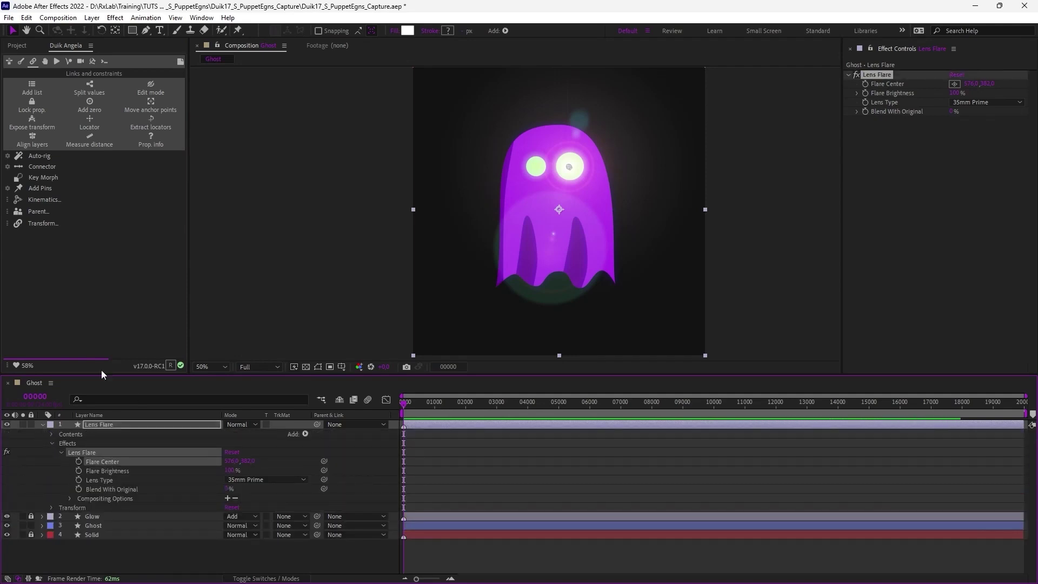
{"action": "left_click", "coordinate": [51, 190]}
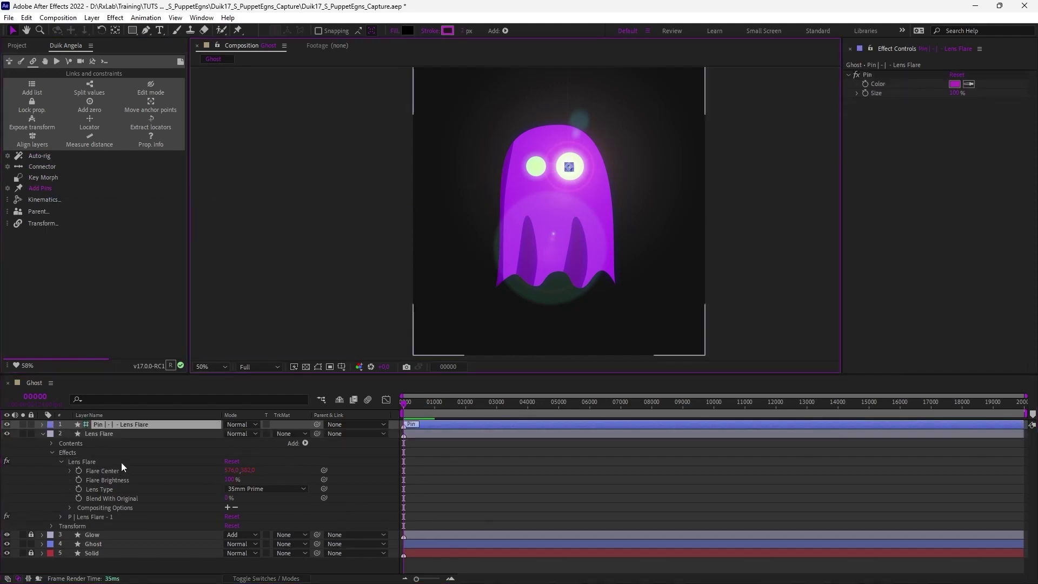
{"action": "left_click", "coordinate": [42, 434]}
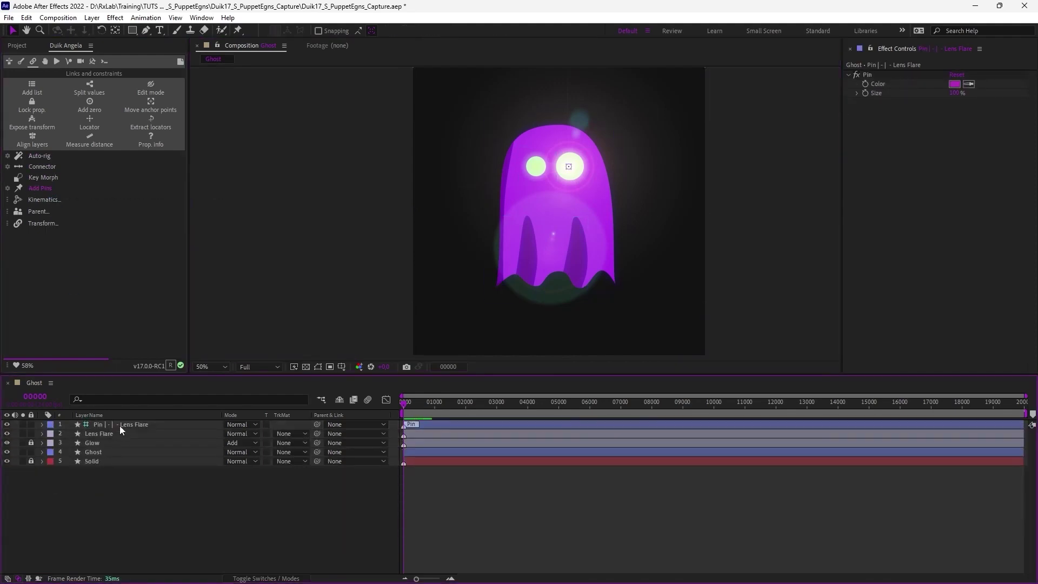
Step: Try moving the Lens Flare pin from the ghost's larger eye to the top of its head, undoing each move
{"action": "left_click_drag", "start_coordinate": [568, 166], "coordinate": [588, 121]}
{"action": "key", "text": "ctrl+z"}
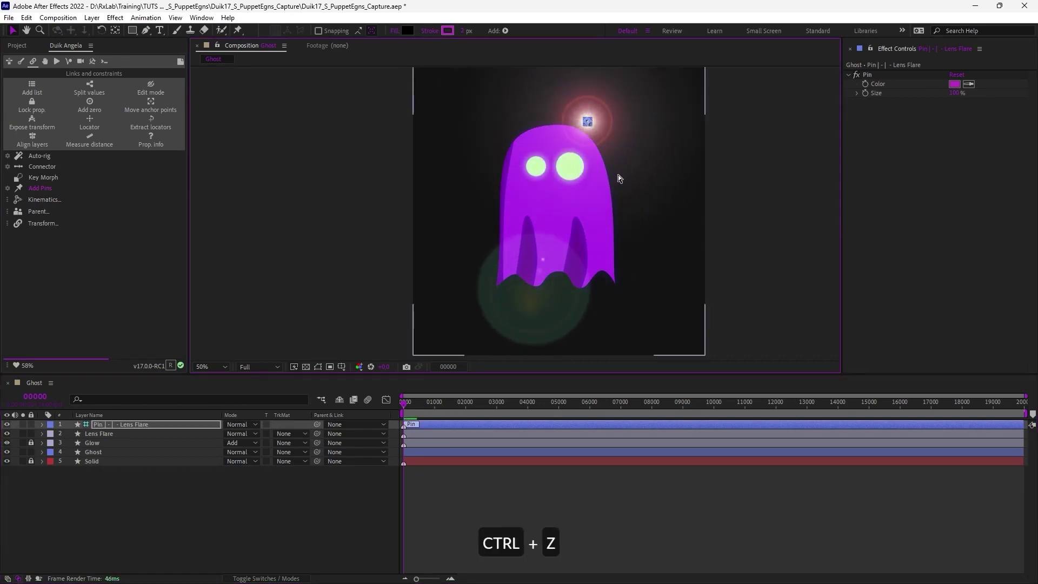
{"action": "left_click", "coordinate": [108, 434]}
{"action": "left_click", "coordinate": [119, 424]}
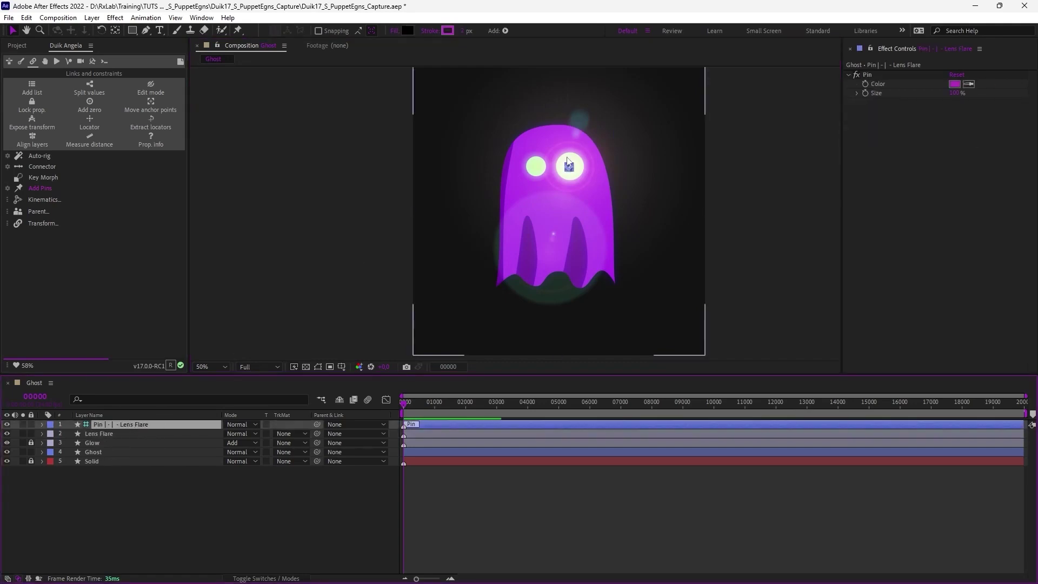
{"action": "left_click_drag", "start_coordinate": [568, 167], "coordinate": [551, 131]}
{"action": "key", "text": "ctrl+z"}
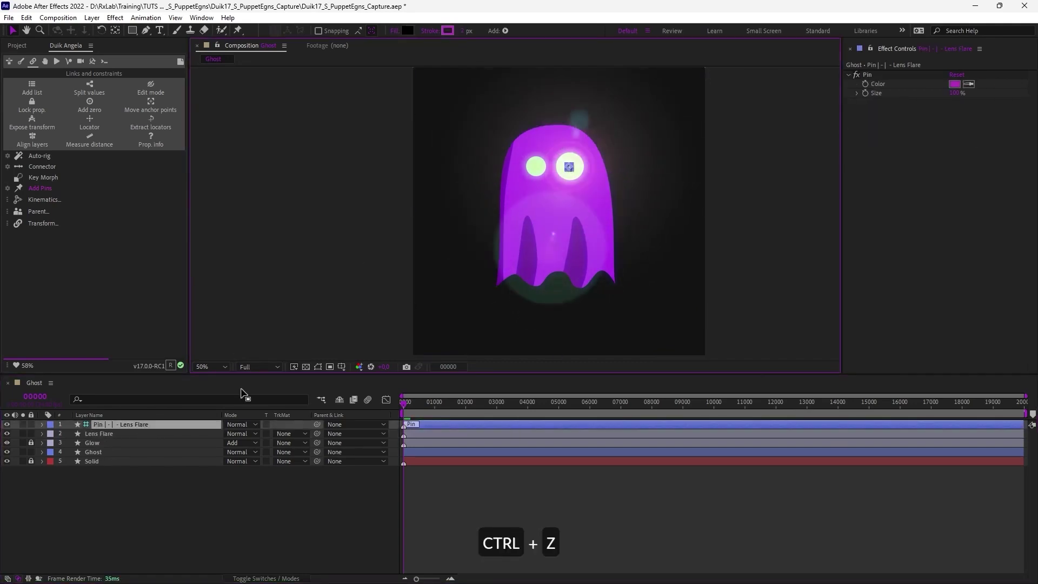
Step: Parent the Lens Flare pin to the Ghost layer and test the link by moving the ghost, undoing the move
{"action": "left_click_drag", "start_coordinate": [317, 425], "coordinate": [154, 451]}
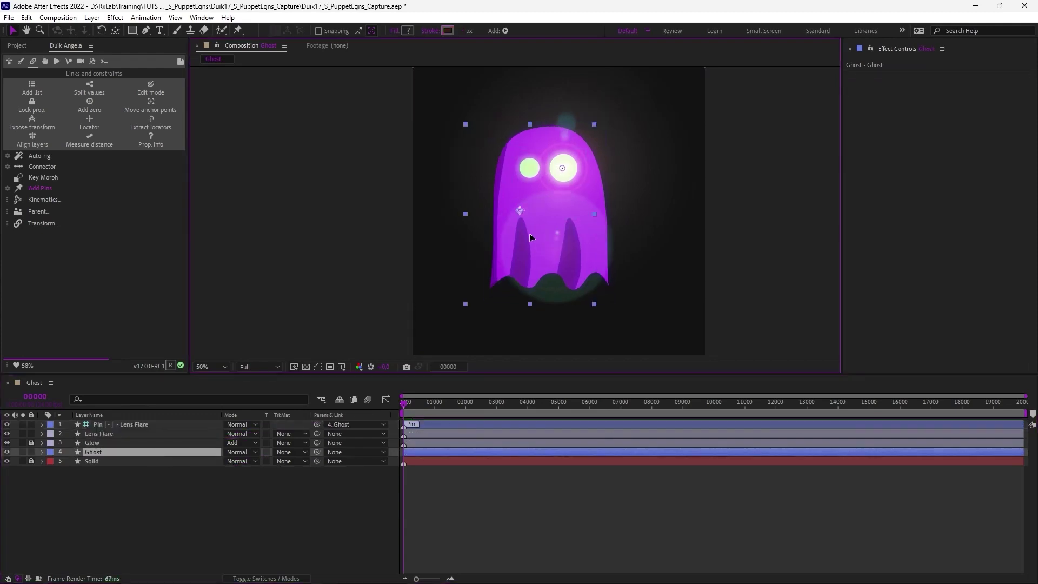
{"action": "left_click_drag", "start_coordinate": [530, 232], "coordinate": [551, 283]}
{"action": "key", "text": "ctrl+z"}
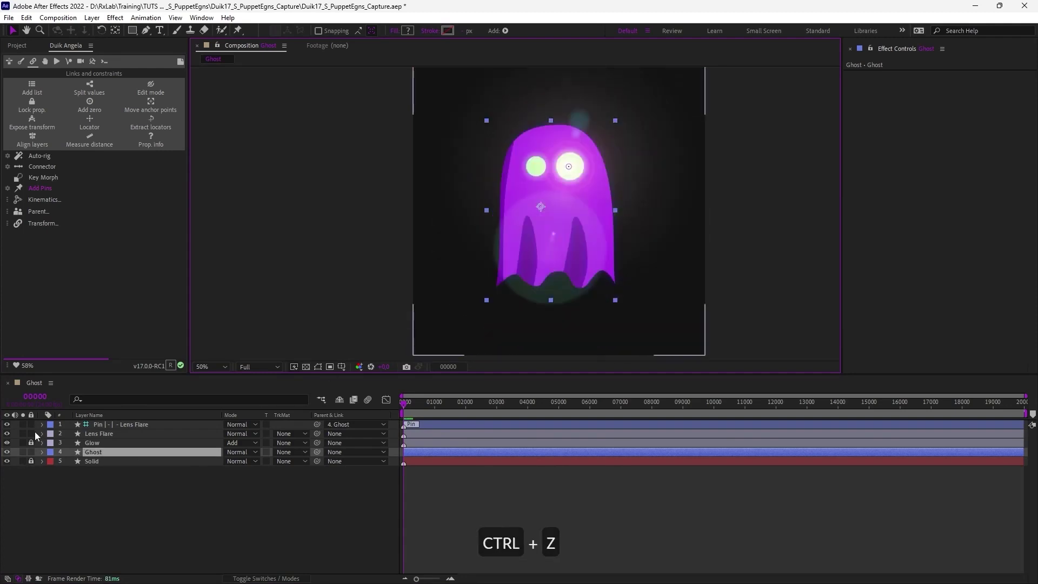
Step: Lock the Lens Flare layer, and hide and lock its pin layer
{"action": "left_click", "coordinate": [31, 433]}
{"action": "left_click", "coordinate": [6, 424]}
{"action": "left_click", "coordinate": [31, 424]}
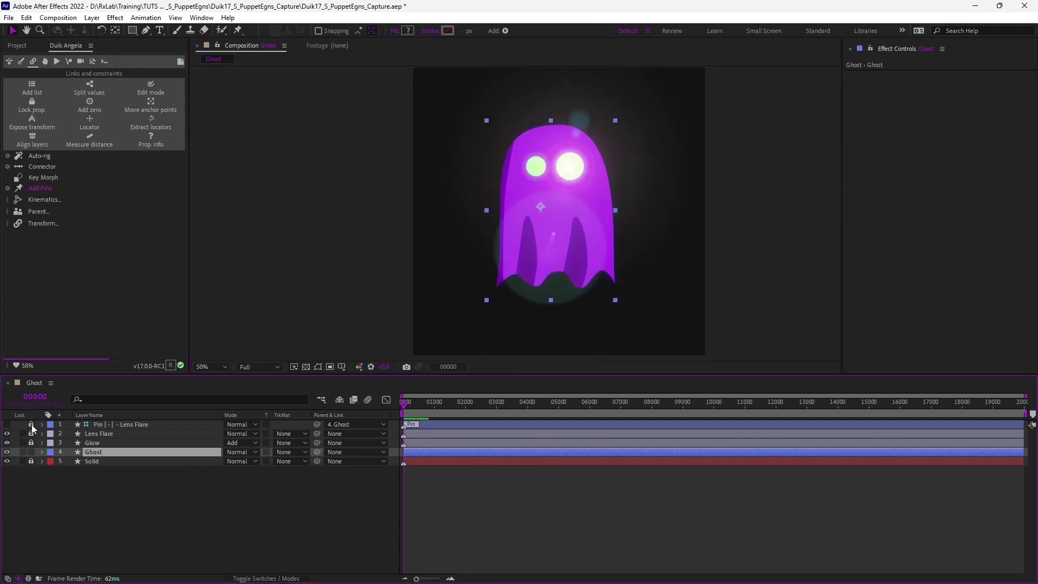
Step: Try moving the Ghost layer around with the flare attached to its eye, undoing the moves
{"action": "left_click_drag", "start_coordinate": [556, 214], "coordinate": [618, 245]}
{"action": "key", "text": "ctrl+z"}
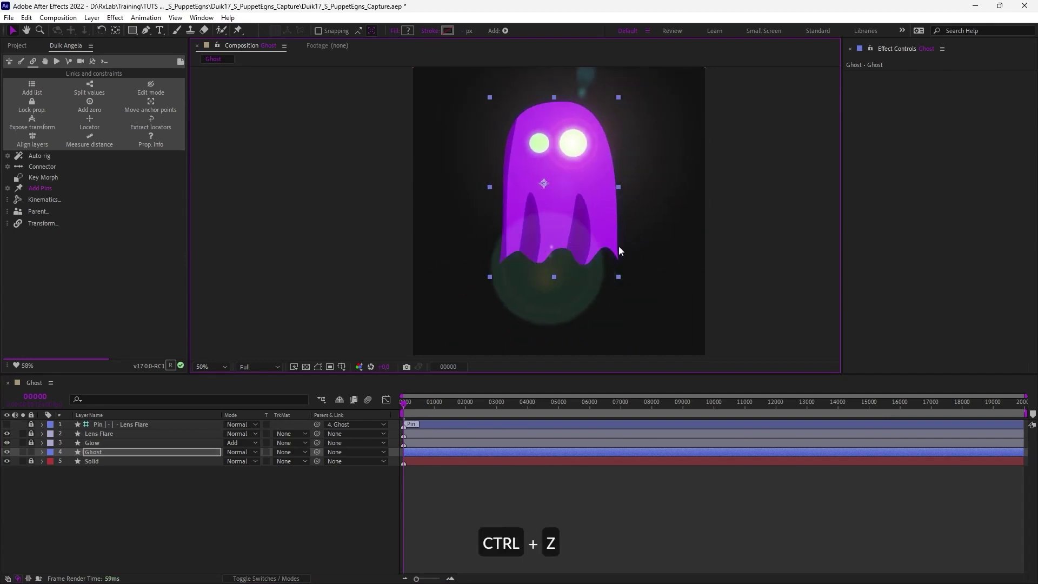
{"action": "left_click_drag", "start_coordinate": [543, 188], "coordinate": [566, 219]}
{"action": "key", "text": "ctrl+z"}
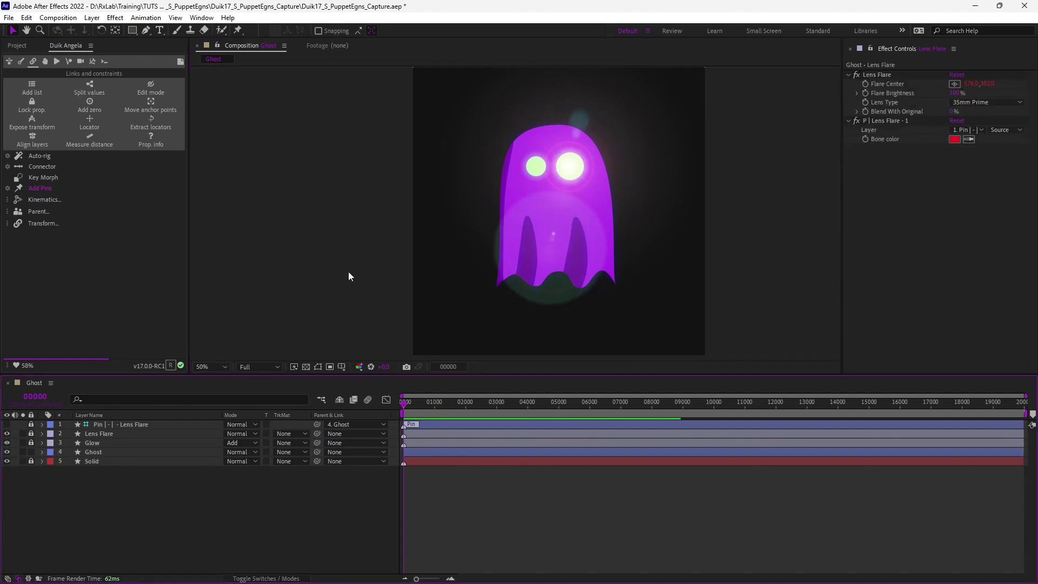
Step: Narrow the Duik Angela panel and place an Advanced Puppet pin on the Ghost layer just below and between the eyes
{"action": "left_click", "coordinate": [243, 270]}
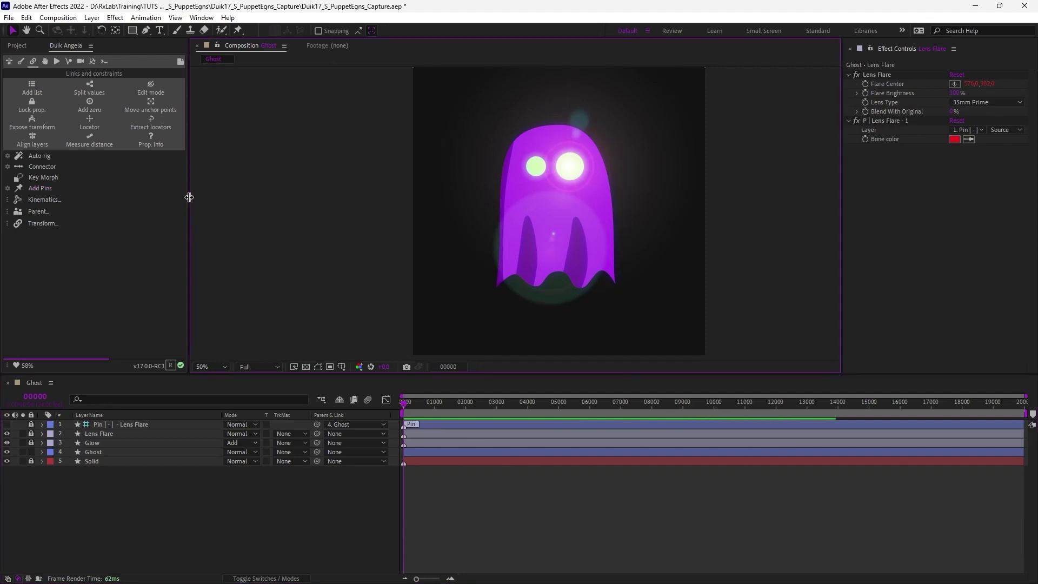
{"action": "left_click_drag", "start_coordinate": [188, 203], "coordinate": [162, 202]}
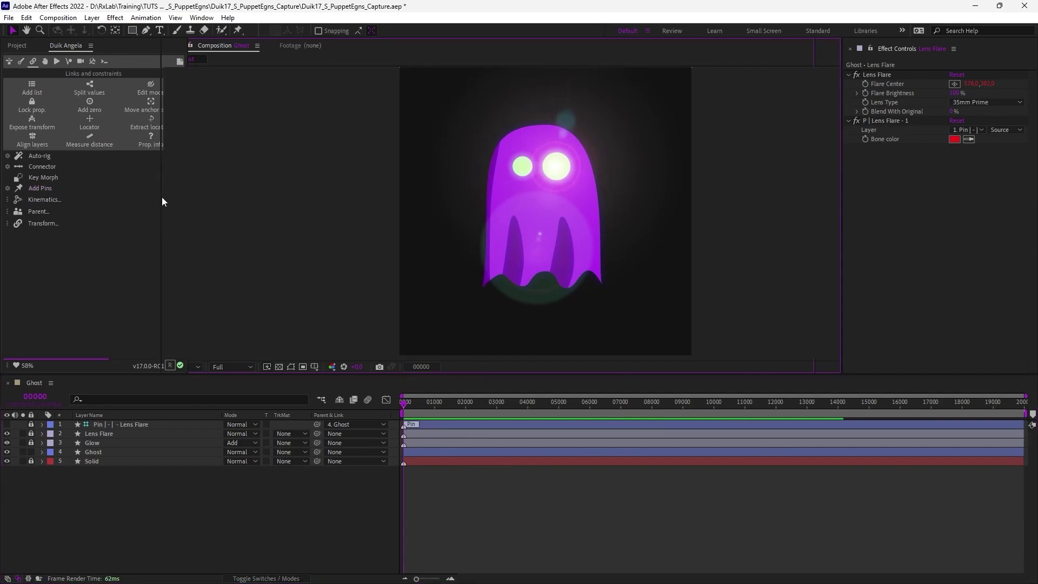
{"action": "left_click", "coordinate": [99, 452]}
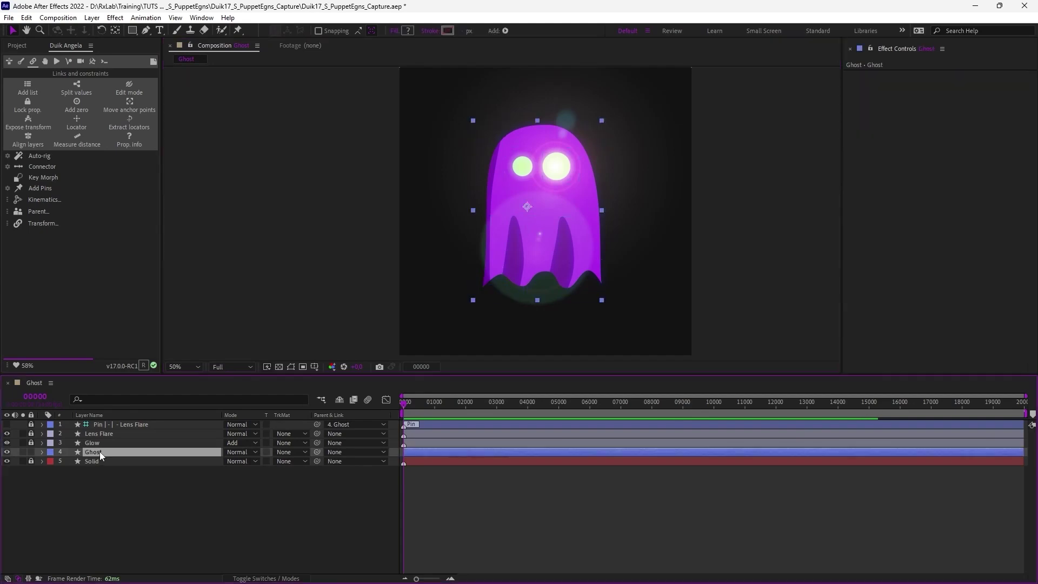
{"action": "left_click", "coordinate": [237, 30]}
{"action": "left_click_drag", "start_coordinate": [238, 30], "coordinate": [274, 80]}
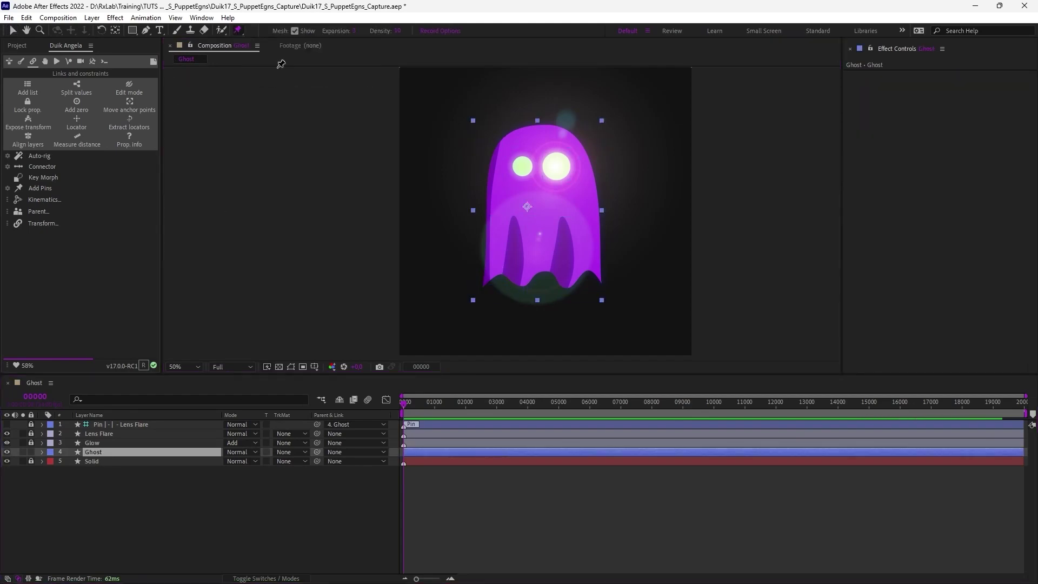
{"action": "left_click", "coordinate": [543, 173]}
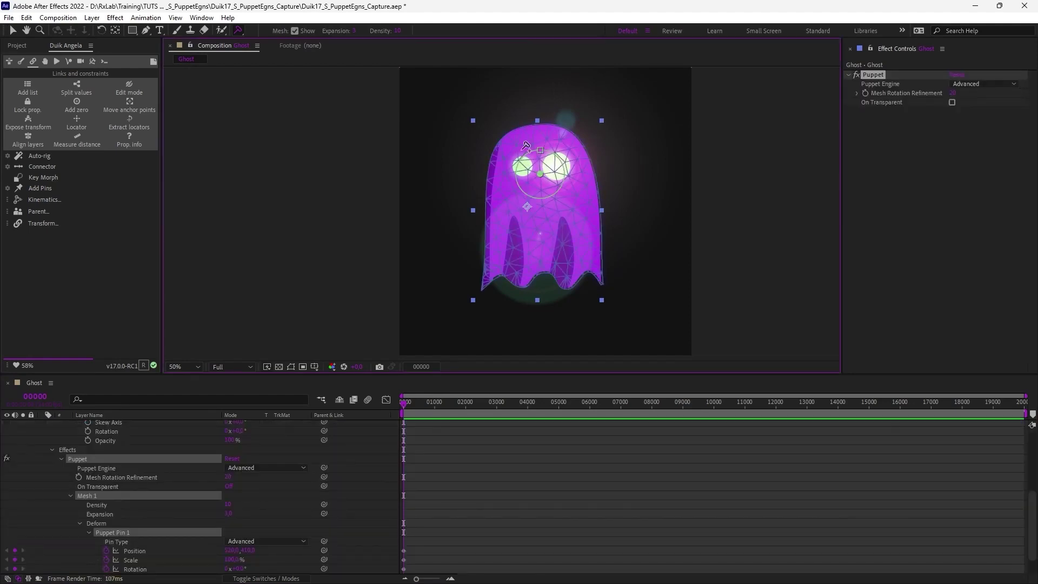
Step: Add four Puppet Position pins along the Ghost's lower hem, one at each downward tip
{"action": "left_click_drag", "start_coordinate": [239, 31], "coordinate": [271, 48]}
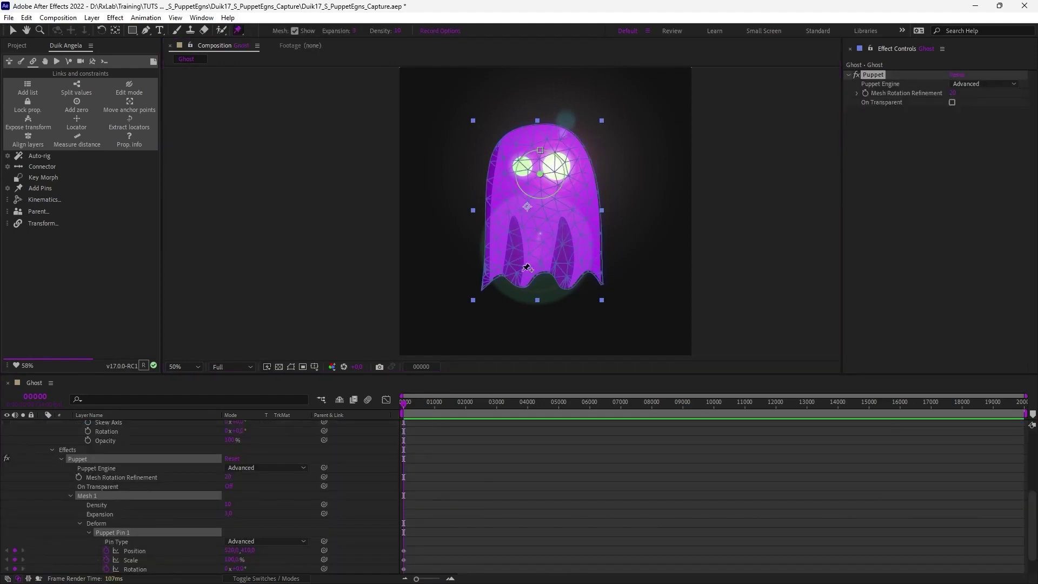
{"action": "left_click", "coordinate": [482, 285]}
{"action": "left_click", "coordinate": [522, 282]}
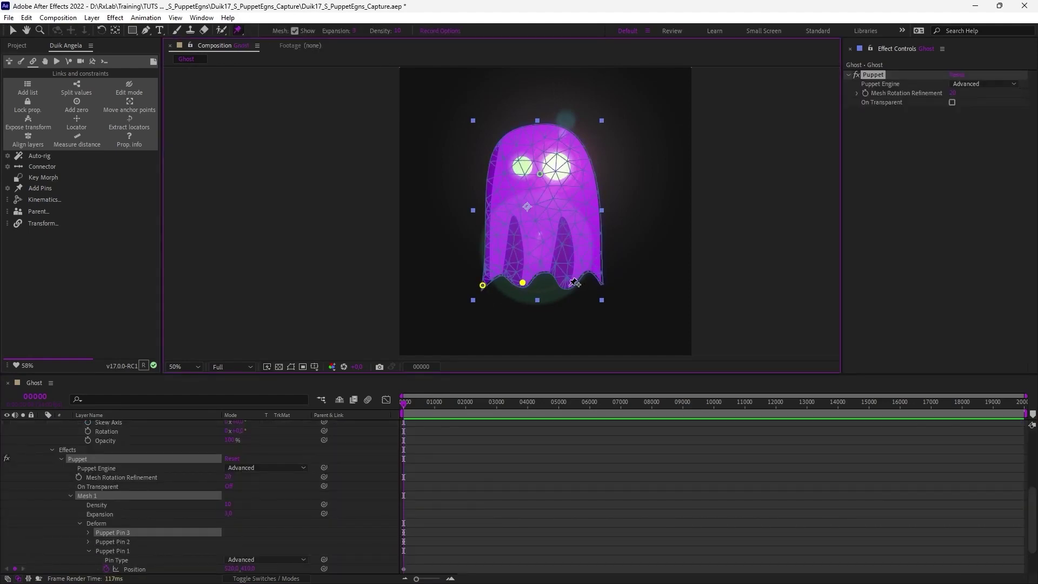
{"action": "left_click", "coordinate": [565, 285]}
{"action": "left_click", "coordinate": [600, 278]}
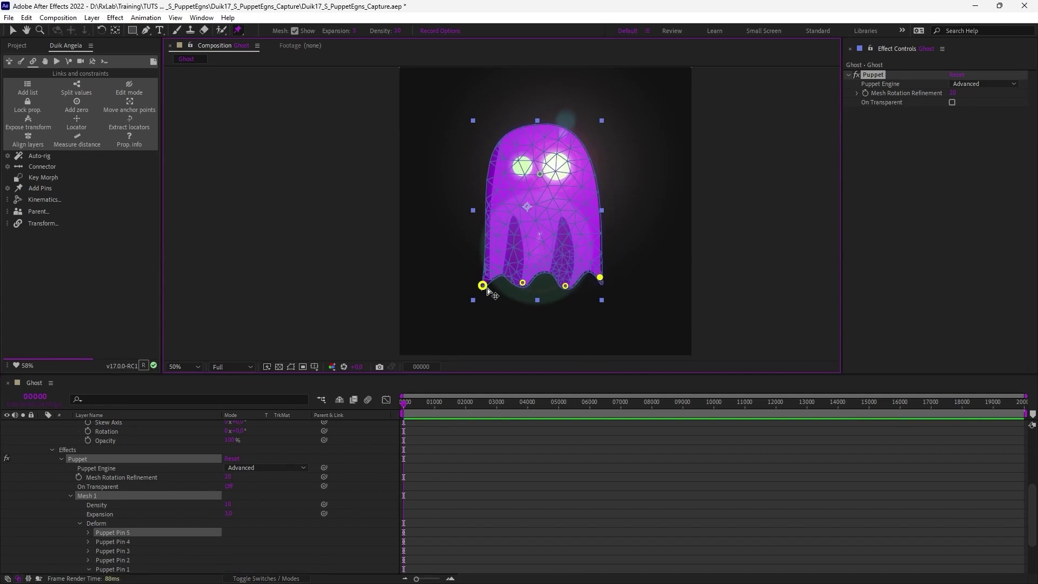
Step: Try pulling the Ghost's second hem pin from the left slightly downward, undo the move, and switch to the Selection tool
{"action": "mouse_move", "coordinate": [522, 282]}
{"action": "left_mouse_down"}
{"action": "mouse_move", "coordinate": [517, 296]}
{"action": "mouse_move", "coordinate": [536, 294]}
{"action": "mouse_move", "coordinate": [527, 297]}
{"action": "left_mouse_up"}
{"action": "key", "text": "ctrl+z"}
{"action": "key", "text": "v"}
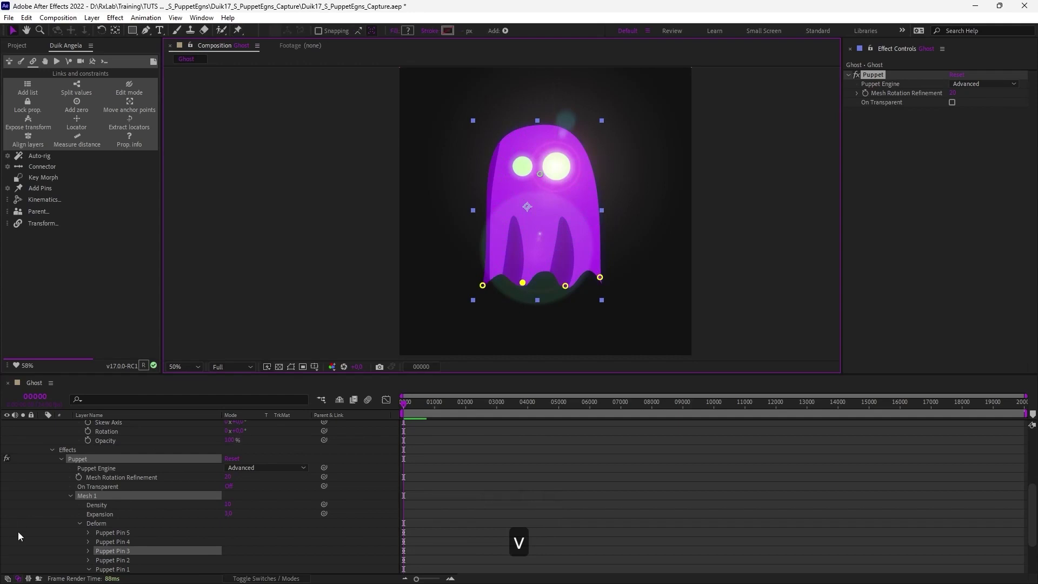
Step: Rename the Ghost's five Puppet pins Cloth1, Cloth2, Cloth3, Cloth4 and Head
{"action": "scroll", "coordinate": [56, 489], "scroll_direction": "down", "scroll_amount": 2}
{"action": "left_click", "coordinate": [88, 522]}
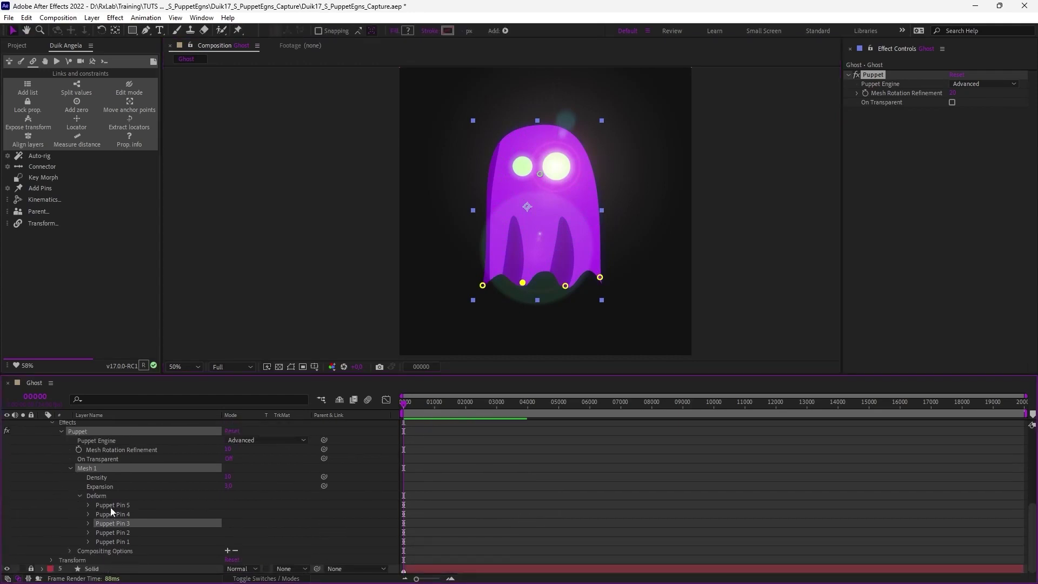
{"action": "left_click", "coordinate": [111, 505]}
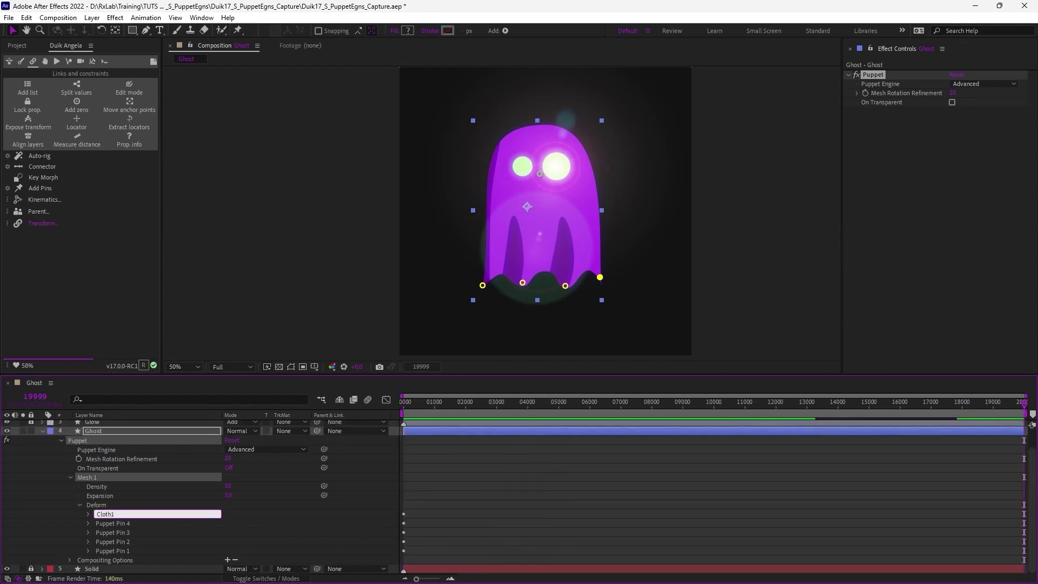
{"action": "key", "text": "Return"}
{"action": "type", "text": "Cloth4"}
{"action": "key", "text": "Return"}
{"action": "left_click", "coordinate": [124, 550]}
{"action": "key", "text": "Return"}
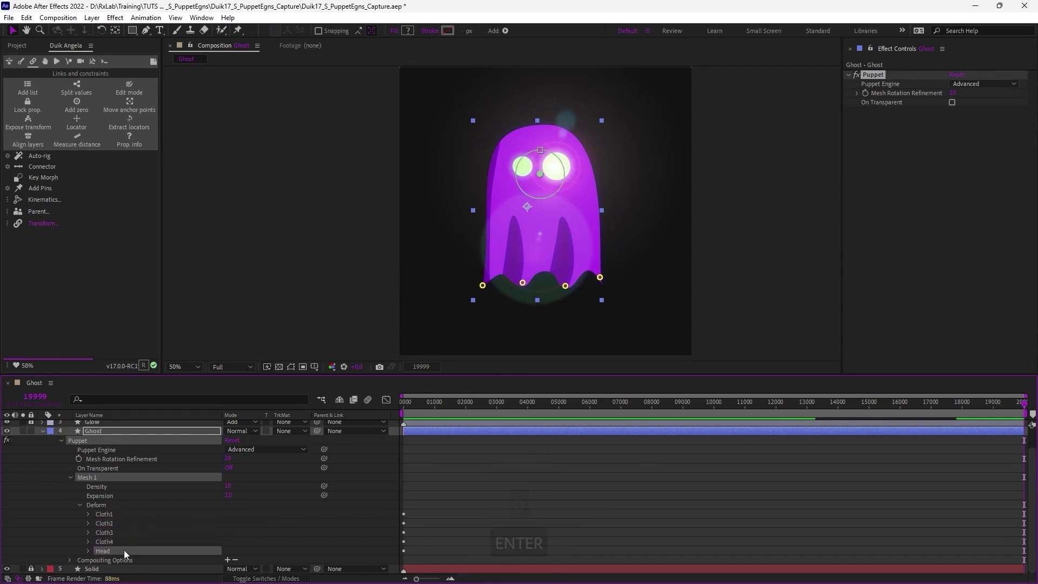
{"action": "type", "text": "Head"}
Step: Generate Duik pin layers for all five Puppet pins, Cloth1 through Head, and collapse the Ghost layer's properties
{"action": "left_click", "coordinate": [124, 515], "text": "shift"}
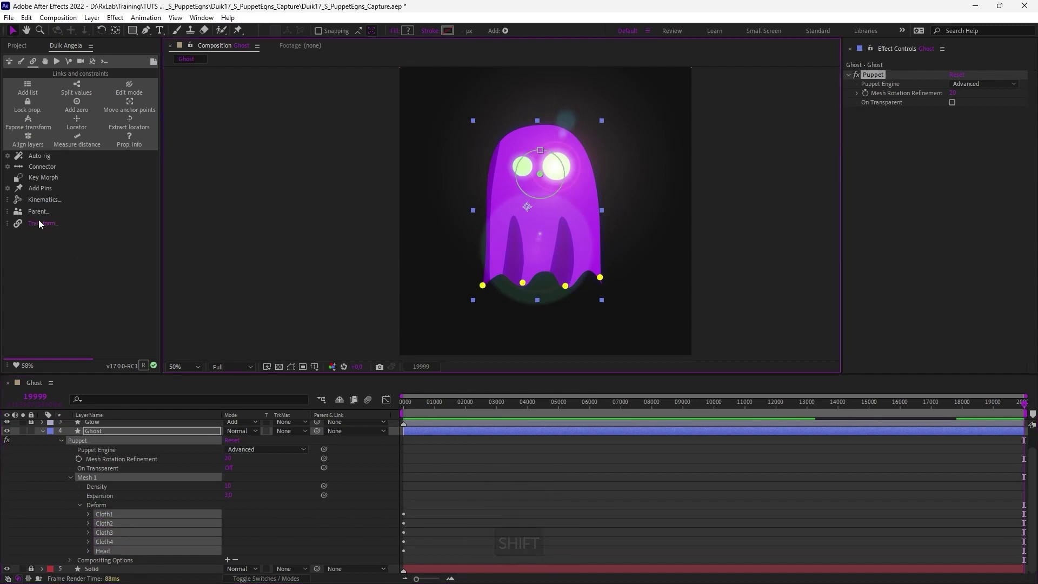
{"action": "left_click", "coordinate": [33, 188]}
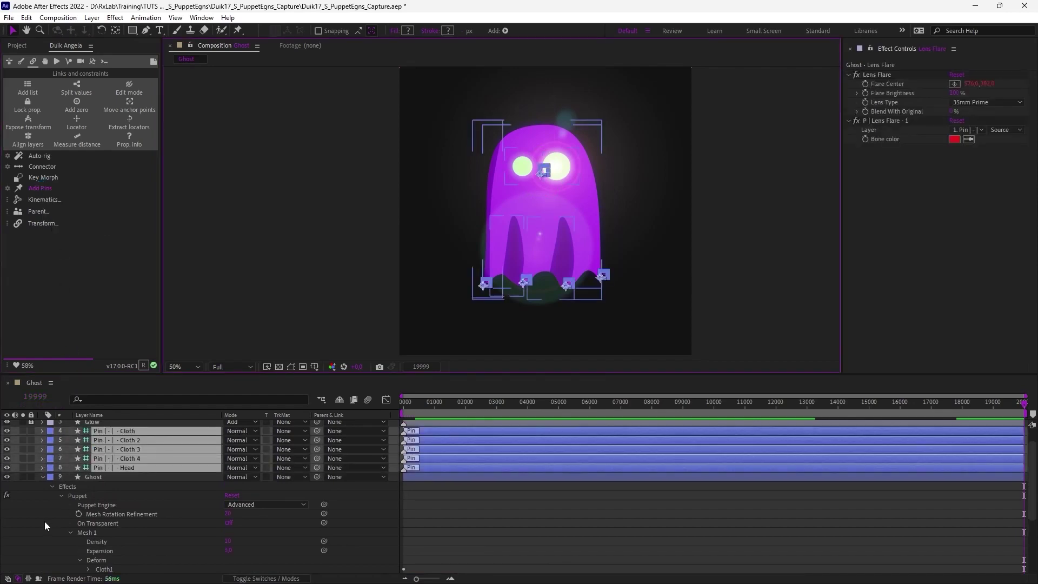
{"action": "left_click", "coordinate": [42, 478]}
{"action": "left_click", "coordinate": [96, 496]}
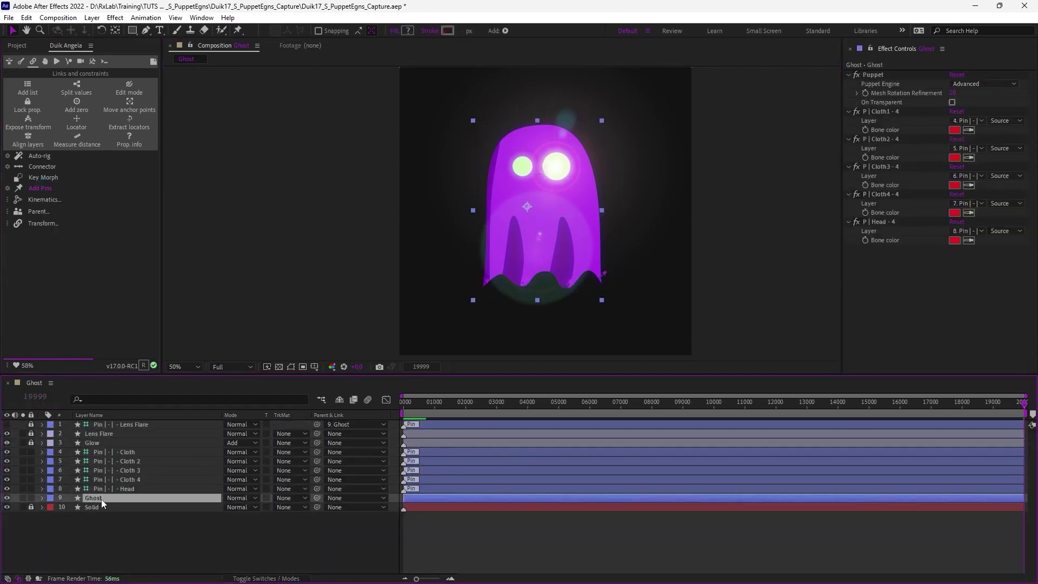
Step: Recolor the Head pin layer green by setting its color's hue to 108
{"action": "left_click", "coordinate": [121, 489]}
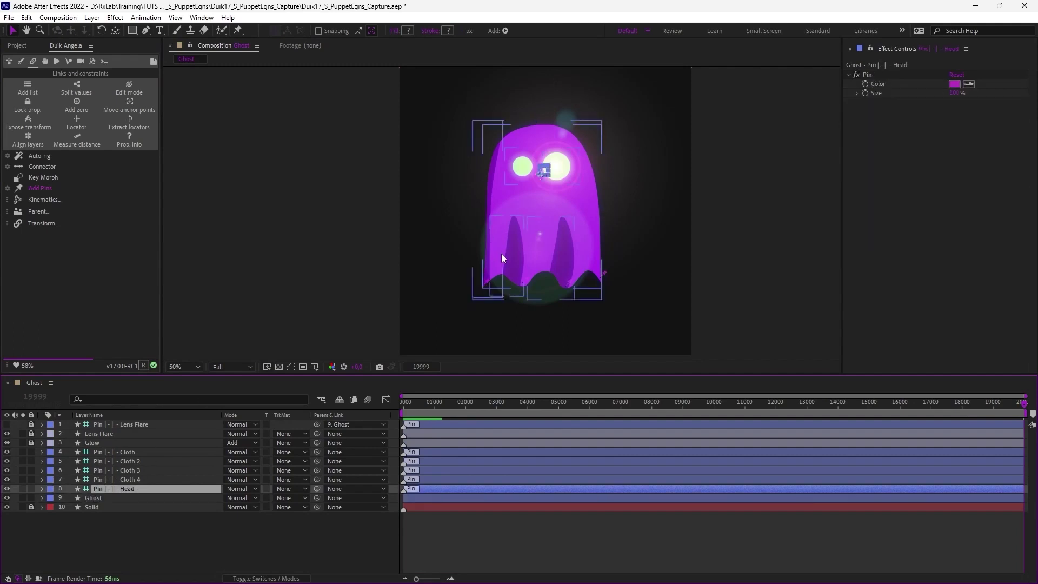
{"action": "key", "text": "period"}
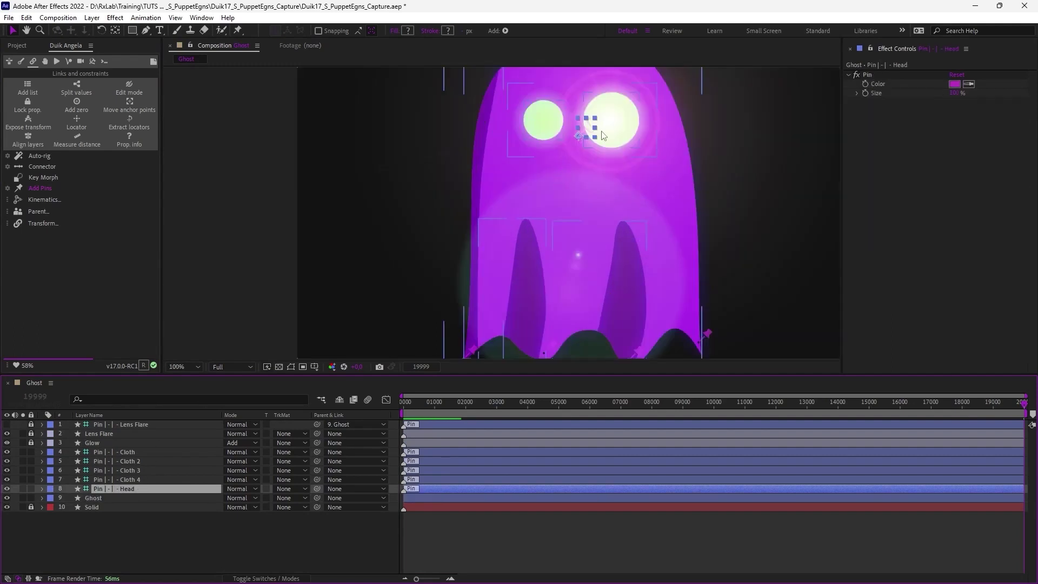
{"action": "left_click", "coordinate": [954, 84]}
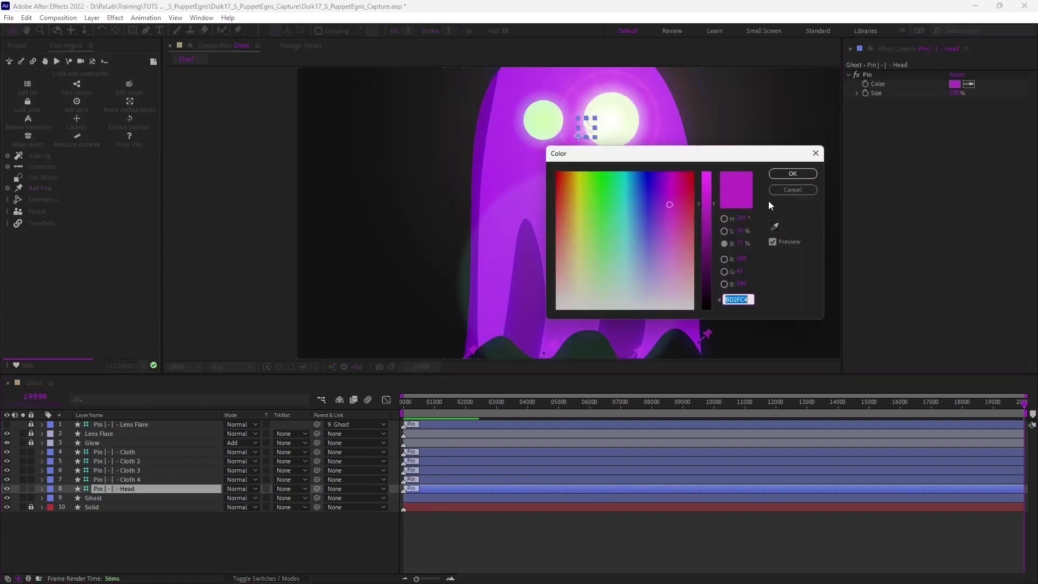
{"action": "left_click", "coordinate": [742, 218]}
{"action": "type", "text": "108"}
{"action": "key", "text": "KP_Enter"}
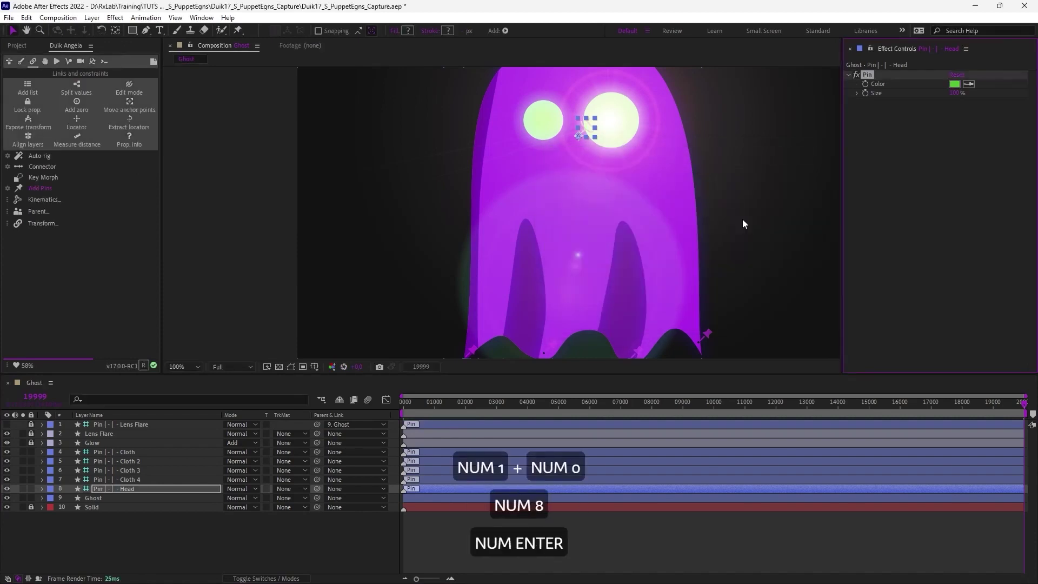
Step: Try changing the color of the Cloth pin at the hem's right tip by entering 1008
{"action": "key", "text": "comma"}
{"action": "left_click", "coordinate": [605, 273]}
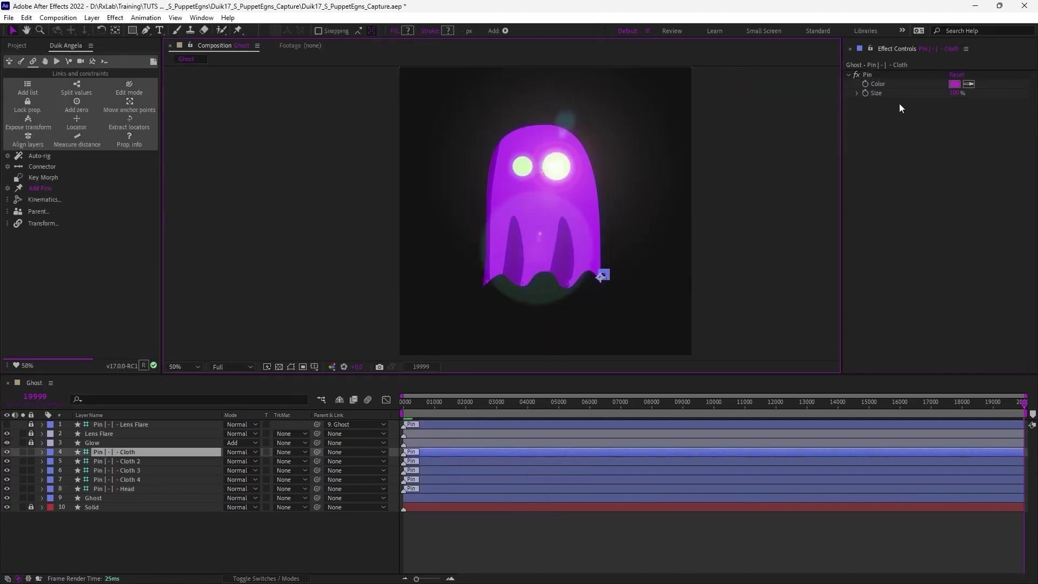
{"action": "left_click", "coordinate": [955, 85]}
{"action": "type", "text": "1008"}
{"action": "key", "text": "KP_Enter"}
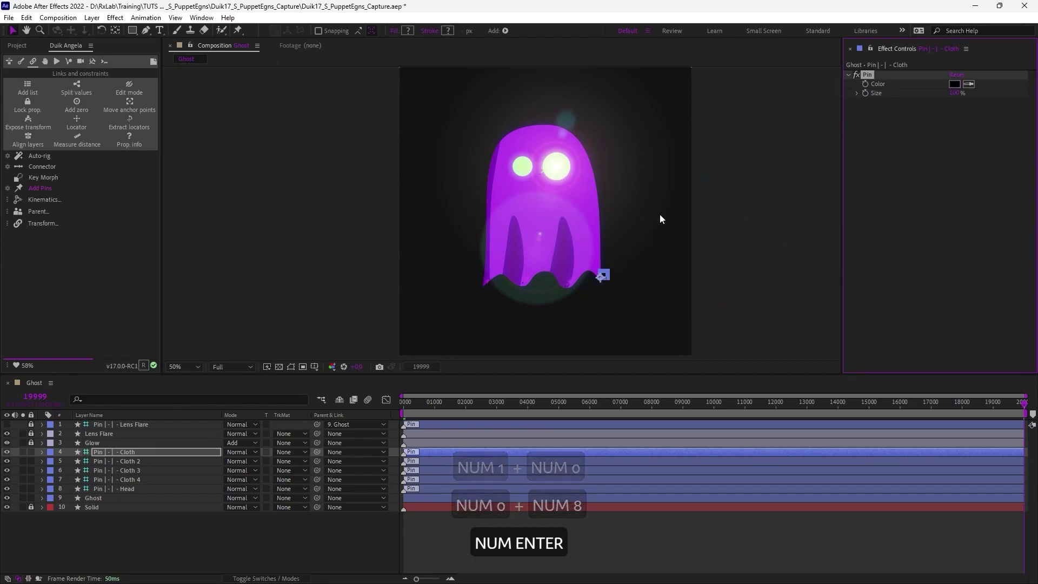
{"action": "left_click", "coordinate": [569, 281]}
{"action": "left_click", "coordinate": [527, 281], "text": "shift"}
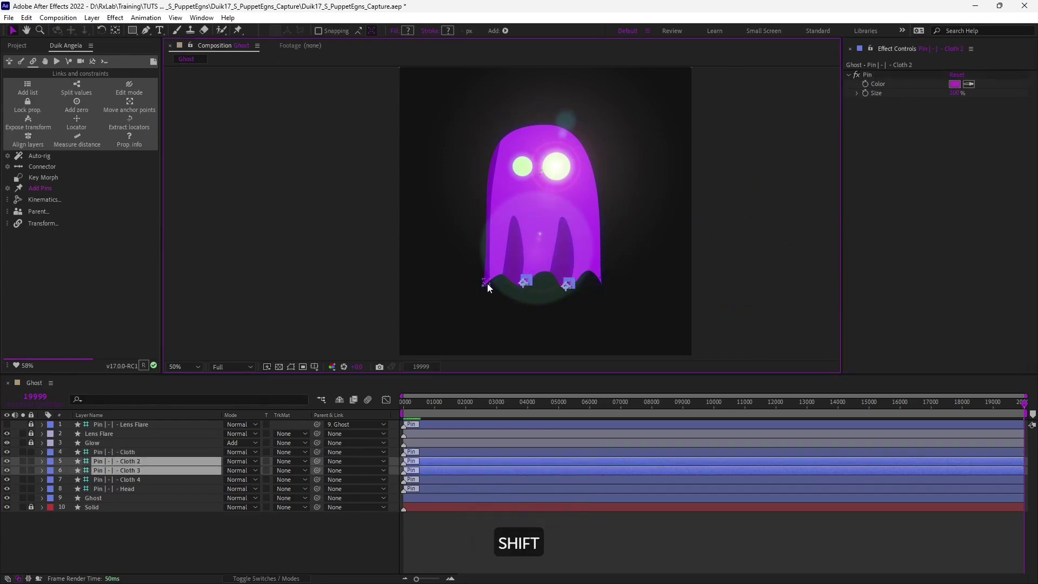
{"action": "left_click", "coordinate": [487, 283], "text": "shift"}
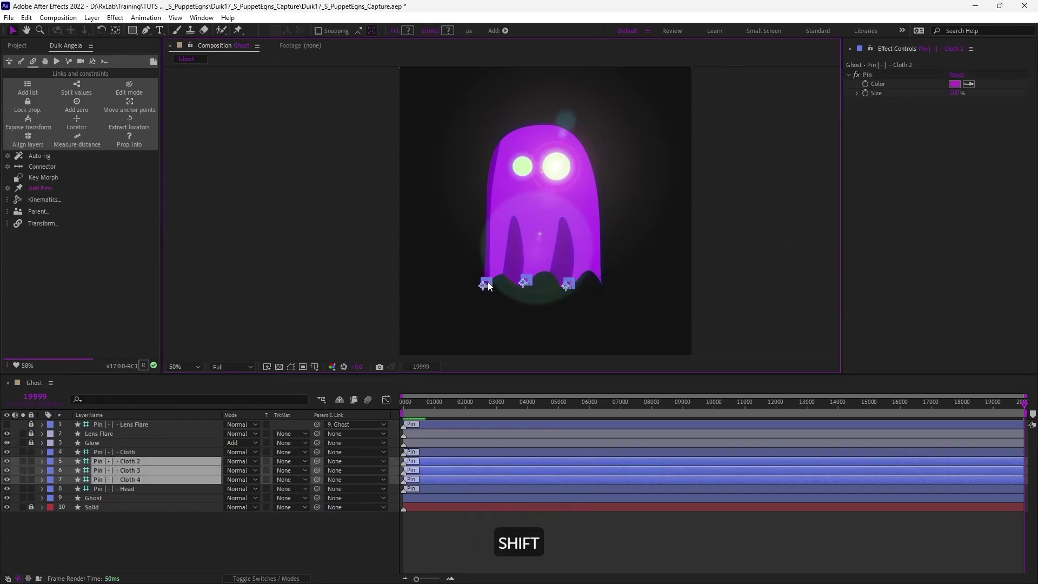
{"action": "left_click", "coordinate": [7, 188]}
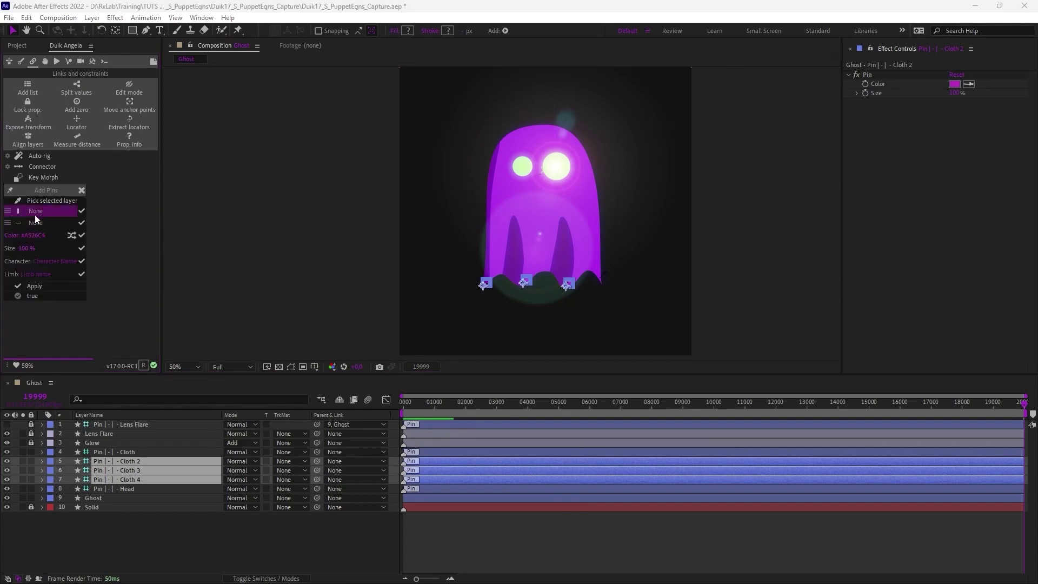
{"action": "left_click", "coordinate": [42, 235]}
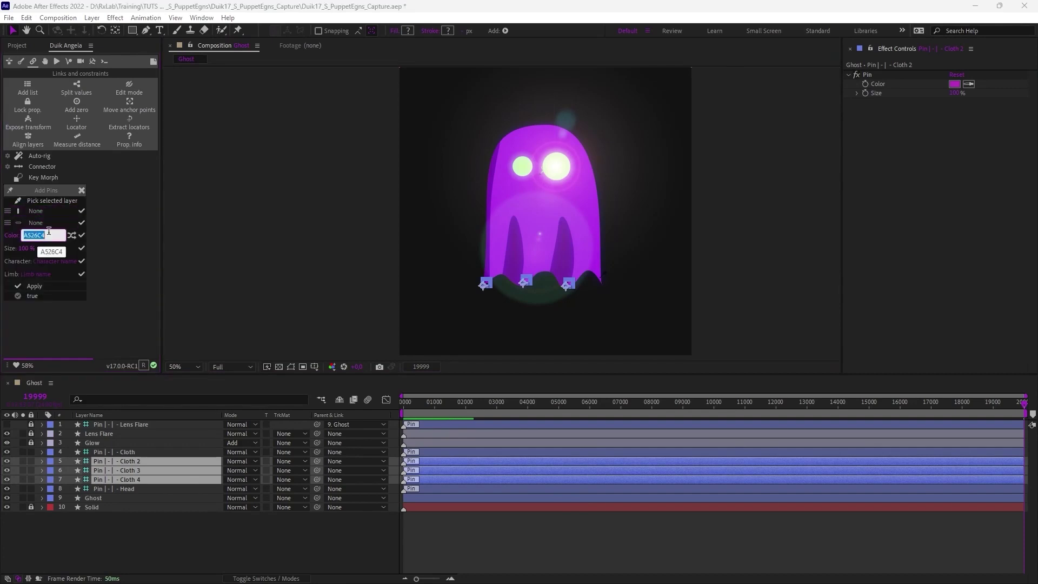
{"action": "key", "text": "Escape"}
Step: Copy the hex code of the Head pin's green color
{"action": "left_click", "coordinate": [544, 170]}
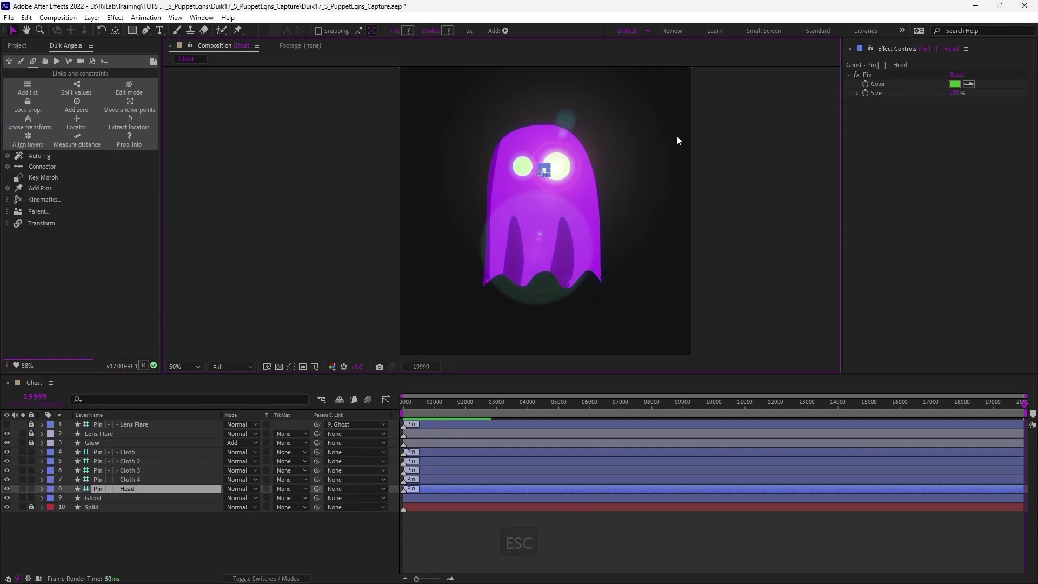
{"action": "left_click", "coordinate": [953, 84]}
{"action": "key", "text": "ctrl+c"}
{"action": "left_click", "coordinate": [796, 180]}
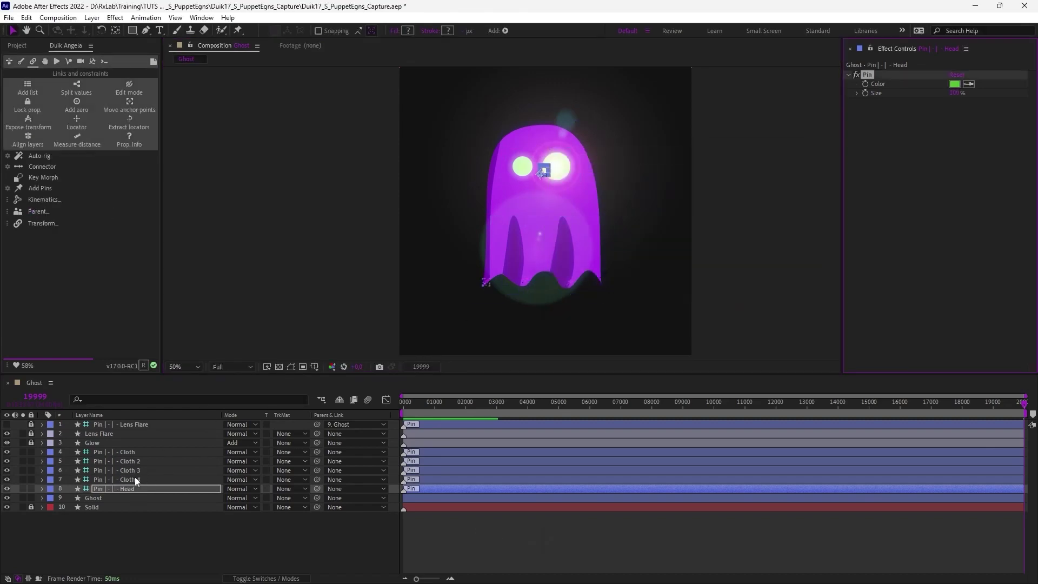
Step: Apply the copied green #4DC42F to the Head and four Cloth pin layers through the Add Pins color option
{"action": "left_click", "coordinate": [134, 453], "text": "shift"}
{"action": "left_click", "coordinate": [40, 188]}
{"action": "left_click", "coordinate": [54, 235]}
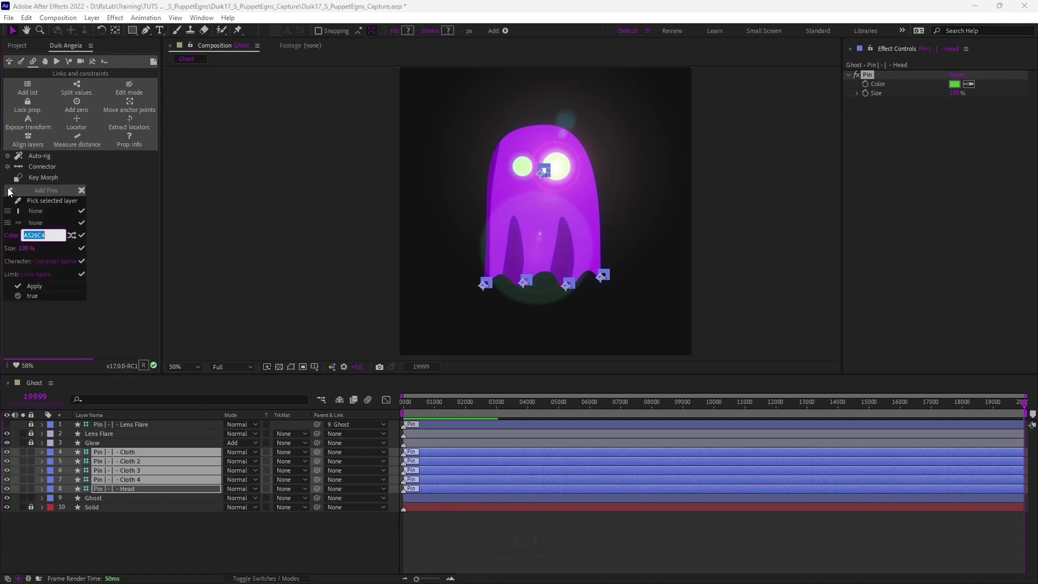
{"action": "key", "text": "ctrl+v"}
{"action": "left_click", "coordinate": [81, 235]}
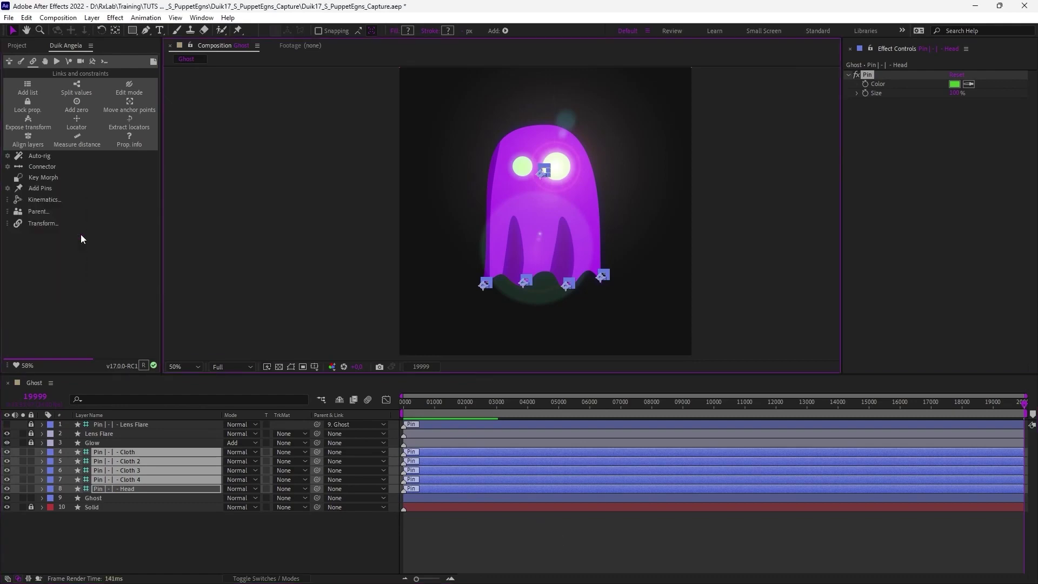
{"action": "left_click", "coordinate": [163, 524]}
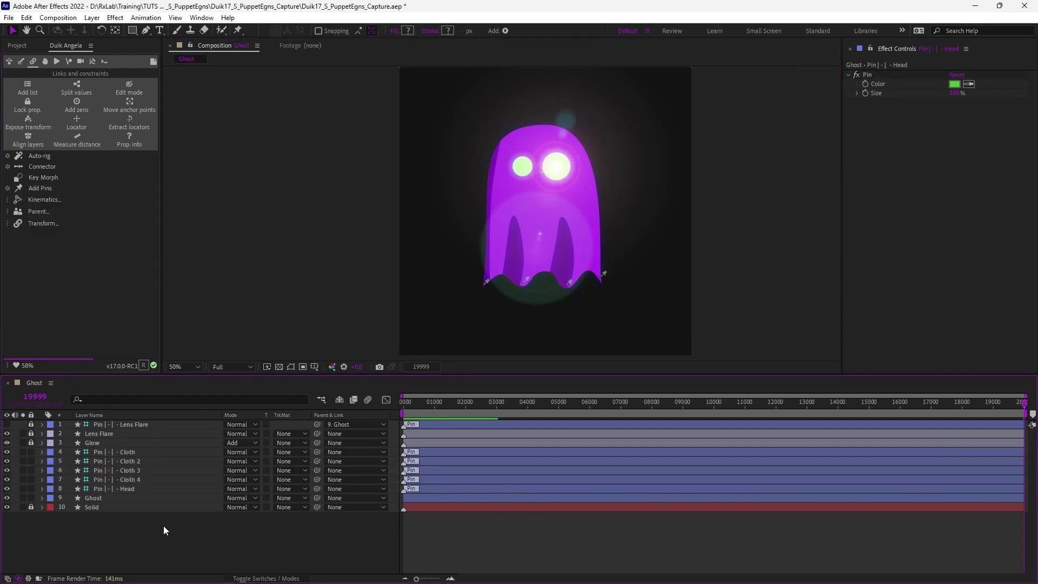
{"action": "left_click", "coordinate": [22, 189]}
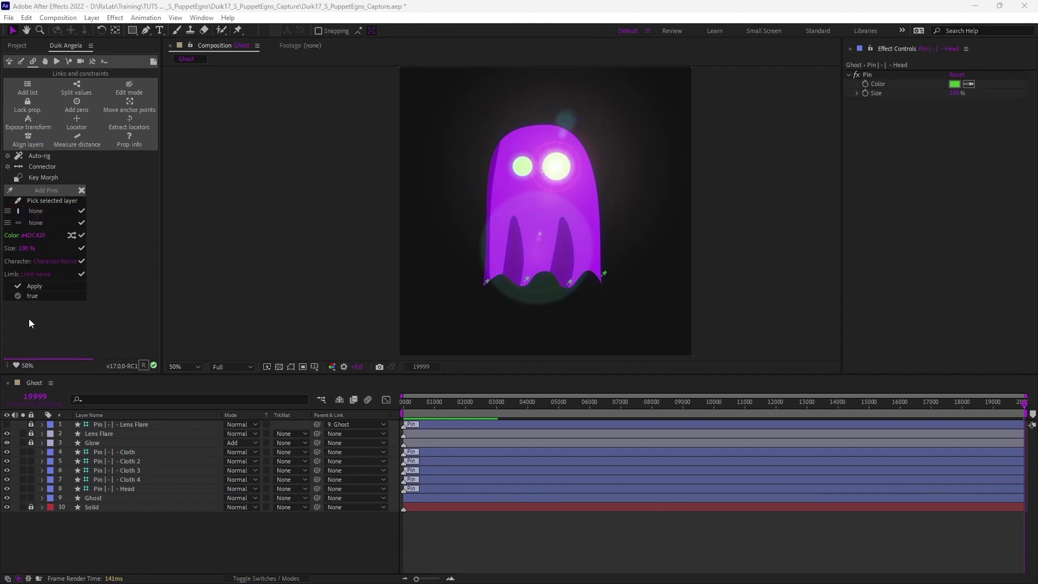
{"action": "left_click", "coordinate": [82, 190]}
Step: Try moving the Cloth 4 and Cloth 3 pins to deform the Ghost's hem, undoing the moves
{"action": "left_click", "coordinate": [484, 286]}
{"action": "key", "text": "ctrl+shift+h"}
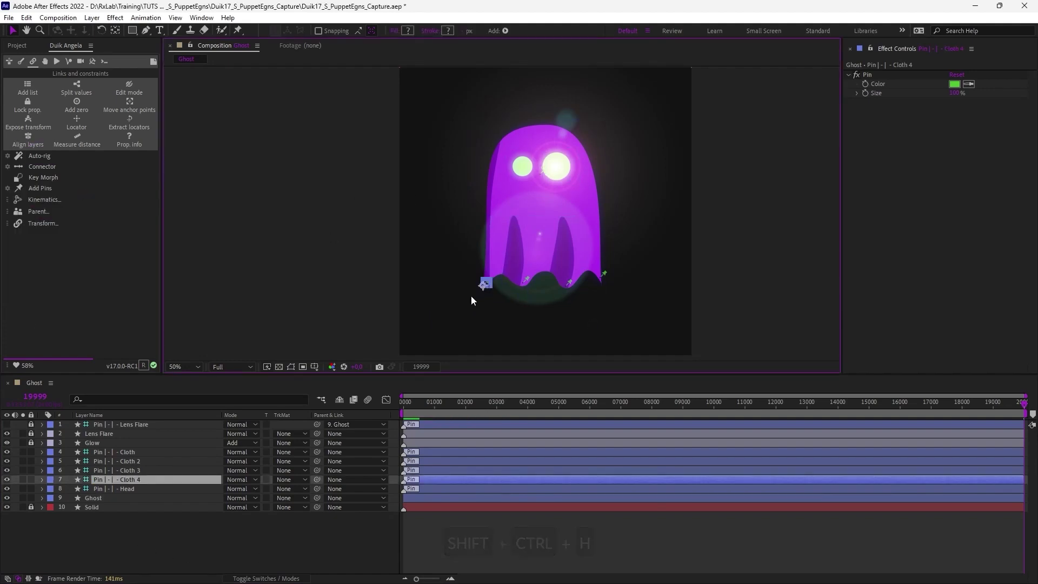
{"action": "left_click_drag", "start_coordinate": [484, 285], "coordinate": [535, 288]}
{"action": "key", "text": "ctrl+z"}
{"action": "left_click", "coordinate": [524, 281]}
{"action": "key", "text": "ctrl+z"}
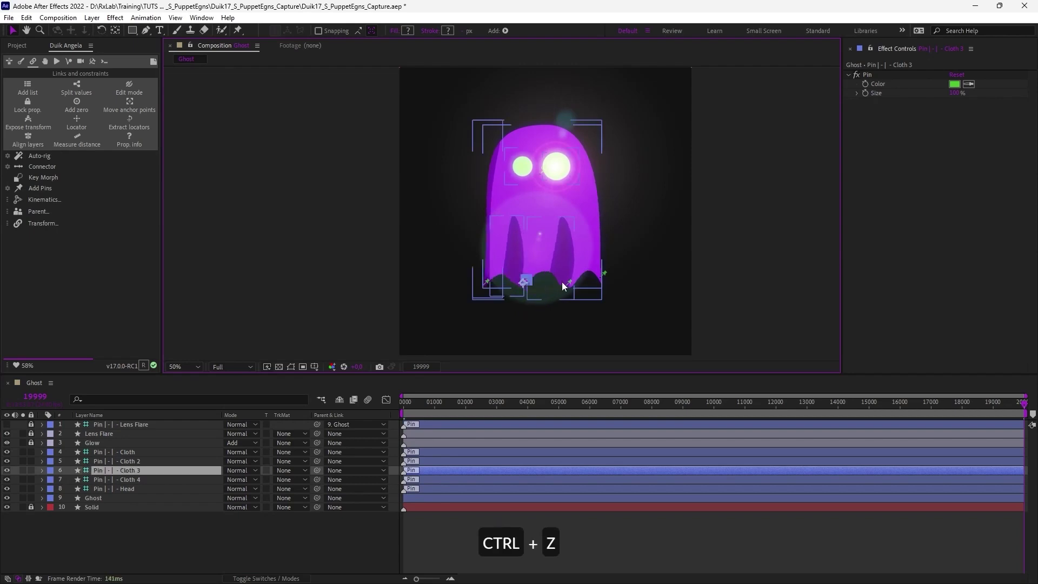
Step: Try moving and rotating the Head pin to deform the Ghost while the lens flare pin follows the Ghost layer, undoing everything
{"action": "left_click", "coordinate": [542, 171]}
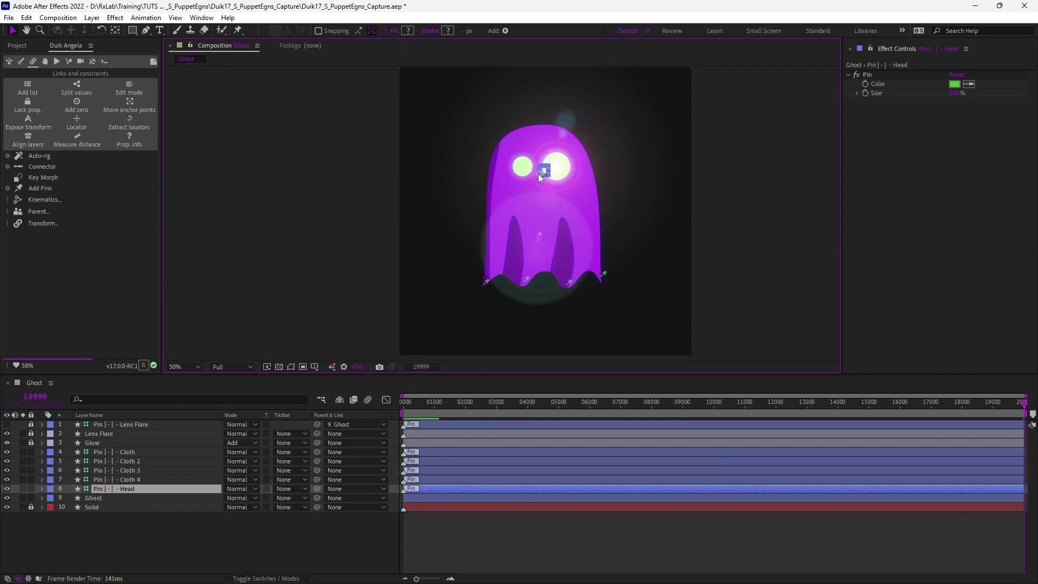
{"action": "left_click_drag", "start_coordinate": [542, 171], "coordinate": [475, 199]}
{"action": "key", "text": "ctrl+z"}
{"action": "key", "text": "w"}
{"action": "key", "text": "ctrl+z"}
{"action": "key", "text": "v"}
{"action": "key", "text": "ctrl+z"}
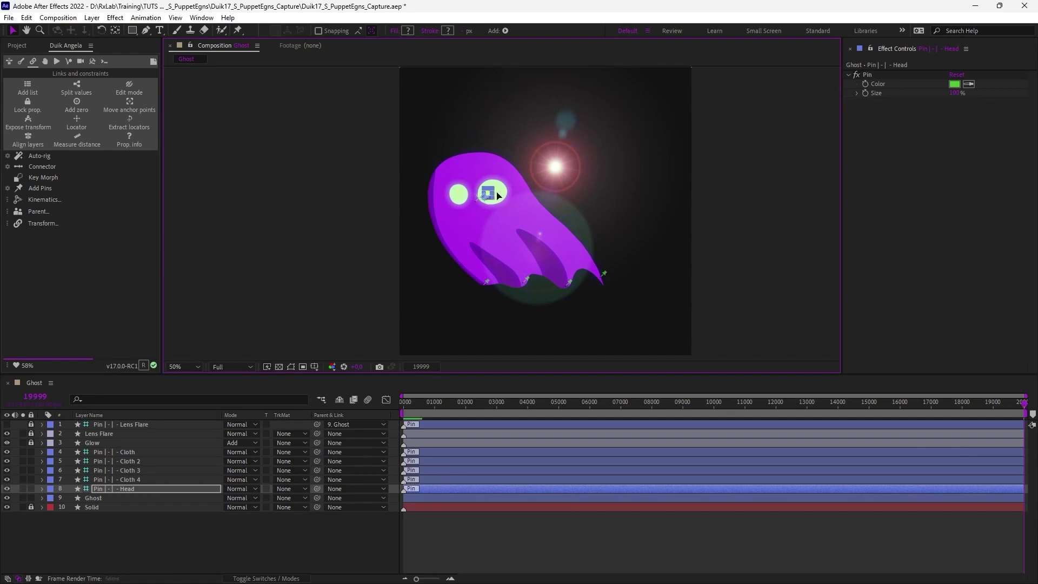
{"action": "left_click_drag", "start_coordinate": [476, 202], "coordinate": [469, 181]}
{"action": "key", "text": "ctrl"}
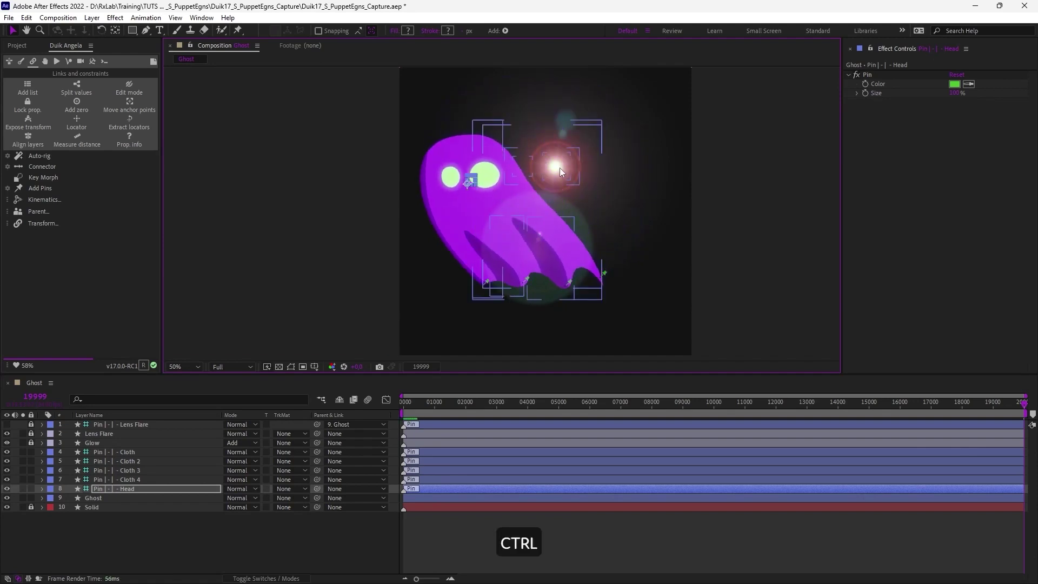
{"action": "key", "text": "ctrl+z"}
{"action": "key", "text": "ctrl+z"}
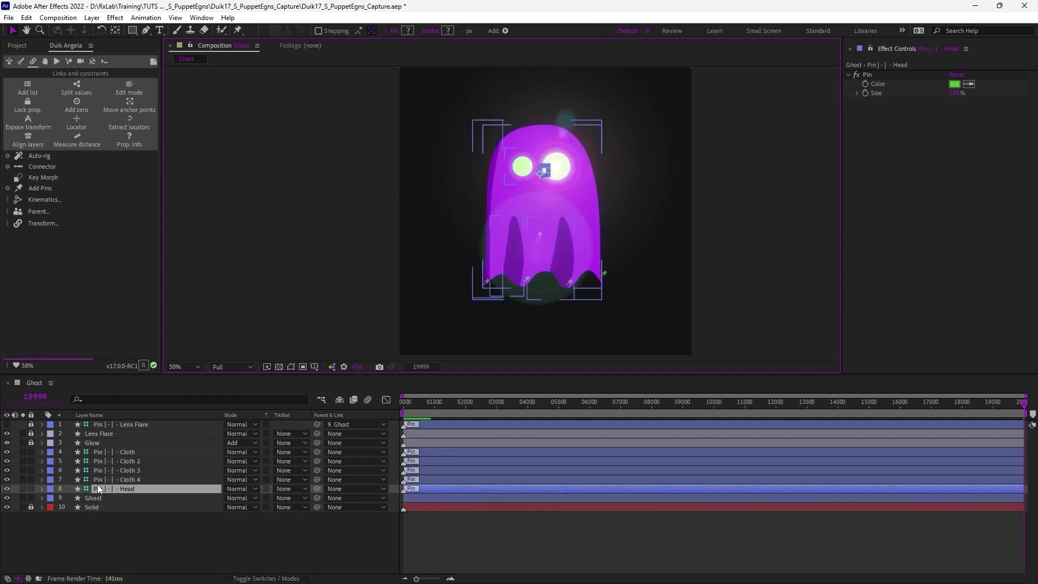
Step: Unlock the Lens Flare pin layer, parent it to the Head pin layer, and lock it again
{"action": "left_click", "coordinate": [31, 424]}
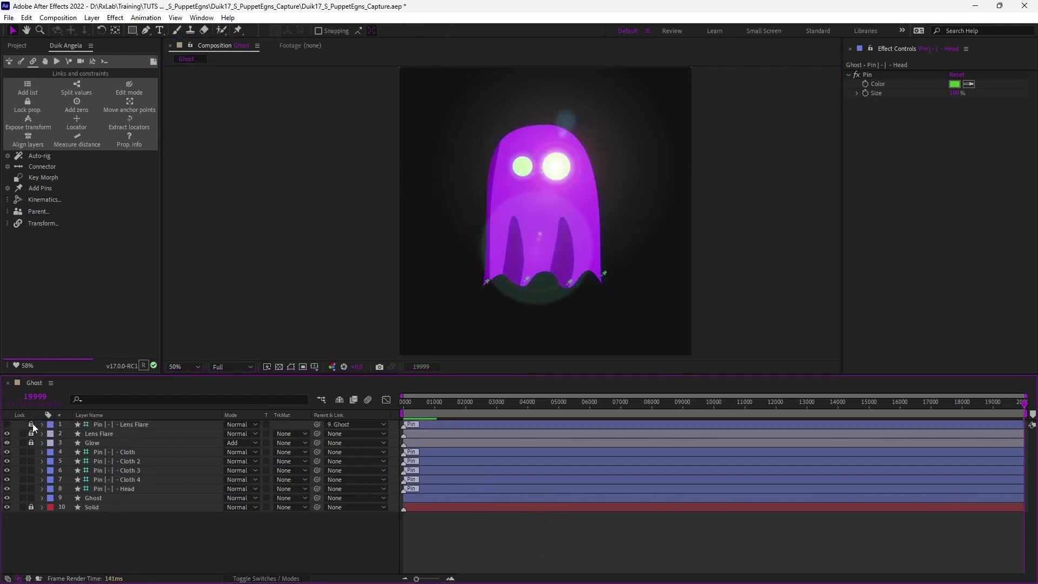
{"action": "left_click", "coordinate": [103, 424]}
{"action": "left_click_drag", "start_coordinate": [316, 425], "coordinate": [119, 488]}
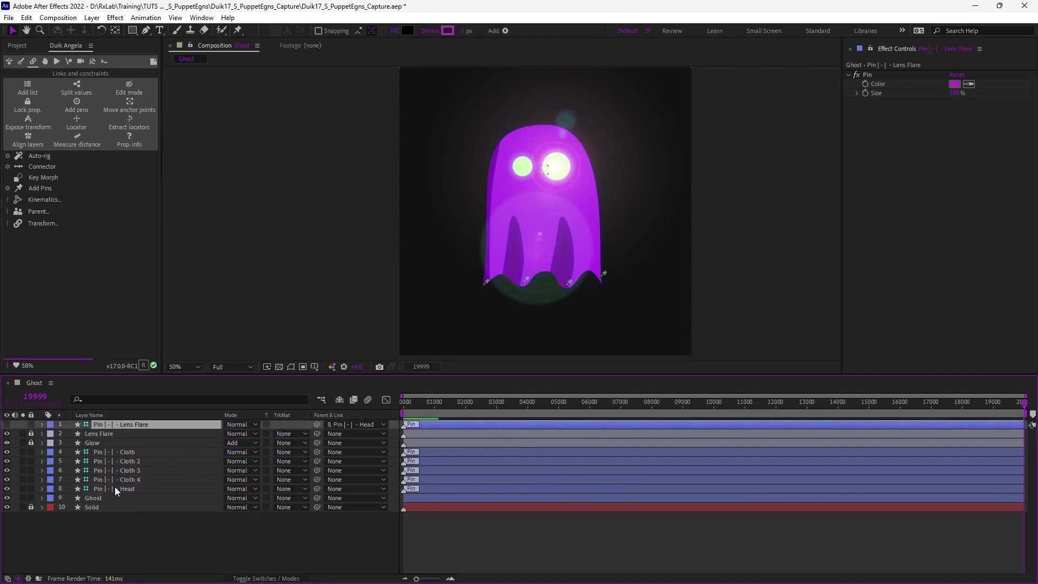
{"action": "left_click", "coordinate": [31, 424]}
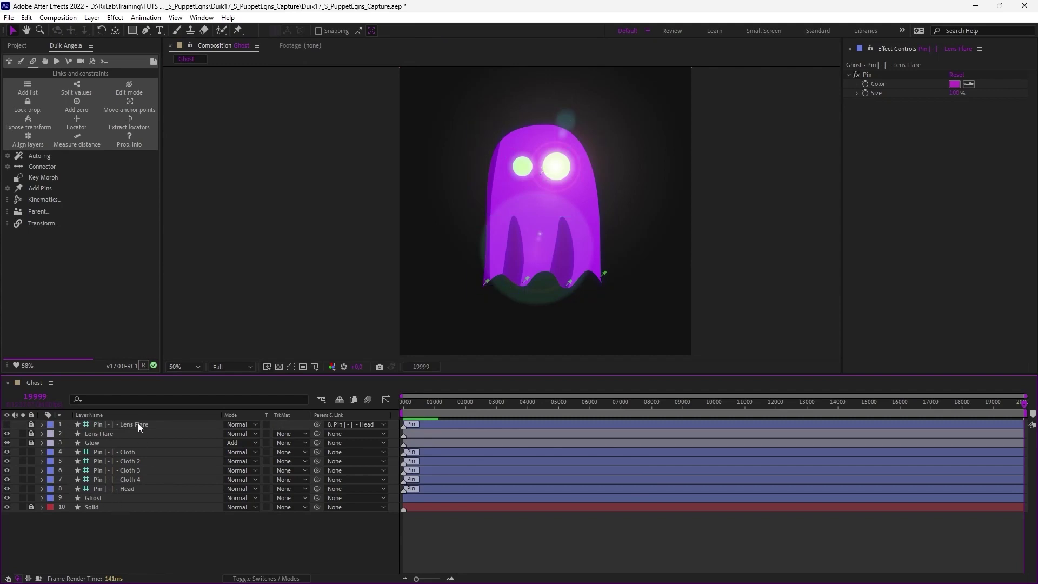
Step: Try moving and rotating the Head pin with the lens flare pin parented to it, undoing all the changes
{"action": "left_click", "coordinate": [128, 490]}
{"action": "left_click_drag", "start_coordinate": [540, 179], "coordinate": [605, 162]}
{"action": "key", "text": "w"}
{"action": "key", "text": "ctrl+z"}
{"action": "key", "text": "v"}
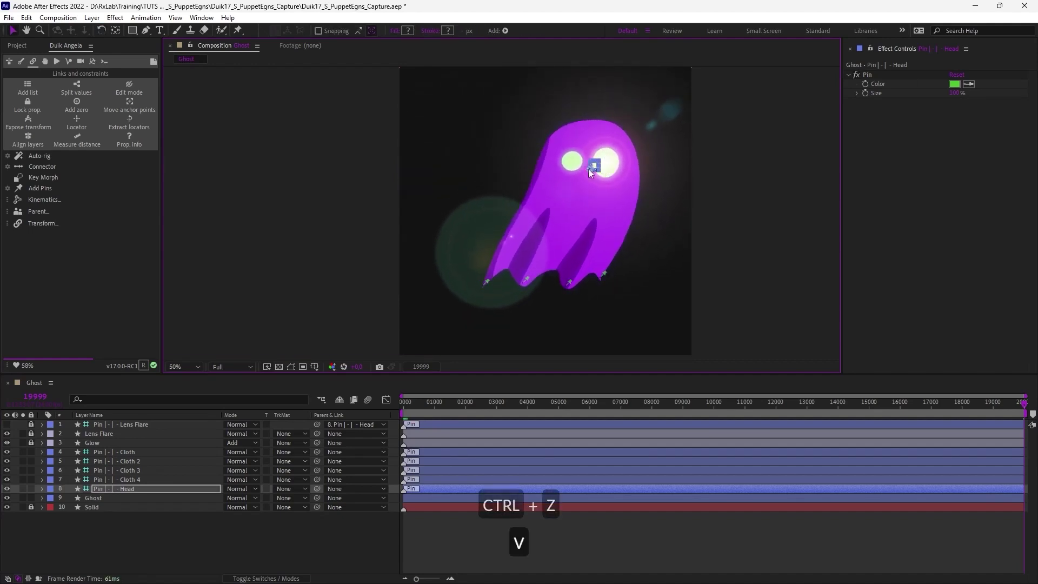
{"action": "key", "text": "ctrl+z"}
{"action": "key", "text": "ctrl+z"}
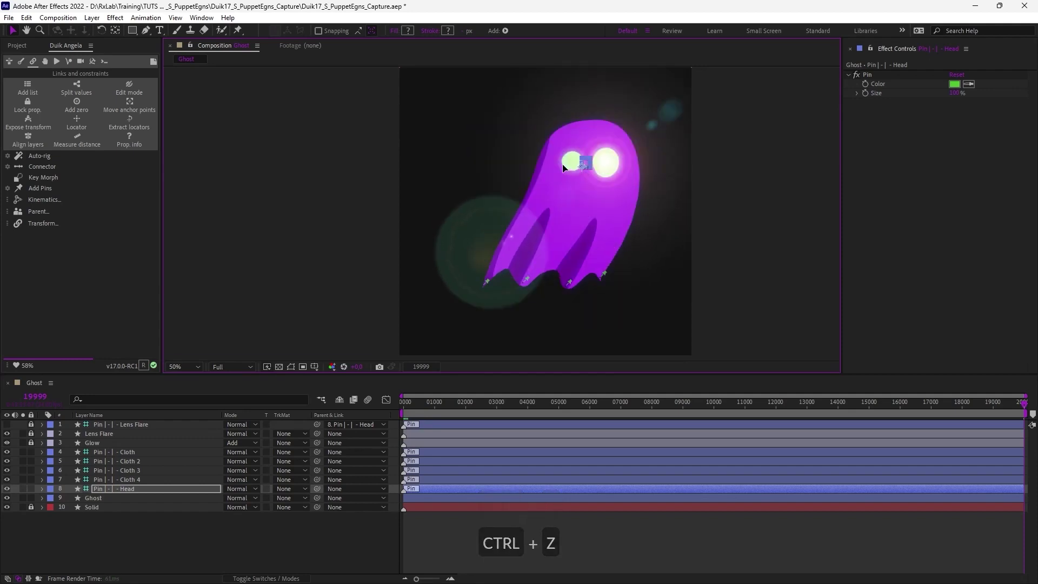
{"action": "key", "text": "ctrl+z"}
{"action": "key", "text": "ctrl+z"}
{"action": "key", "text": "ctrl+z"}
{"action": "key", "text": "ctrl+z"}
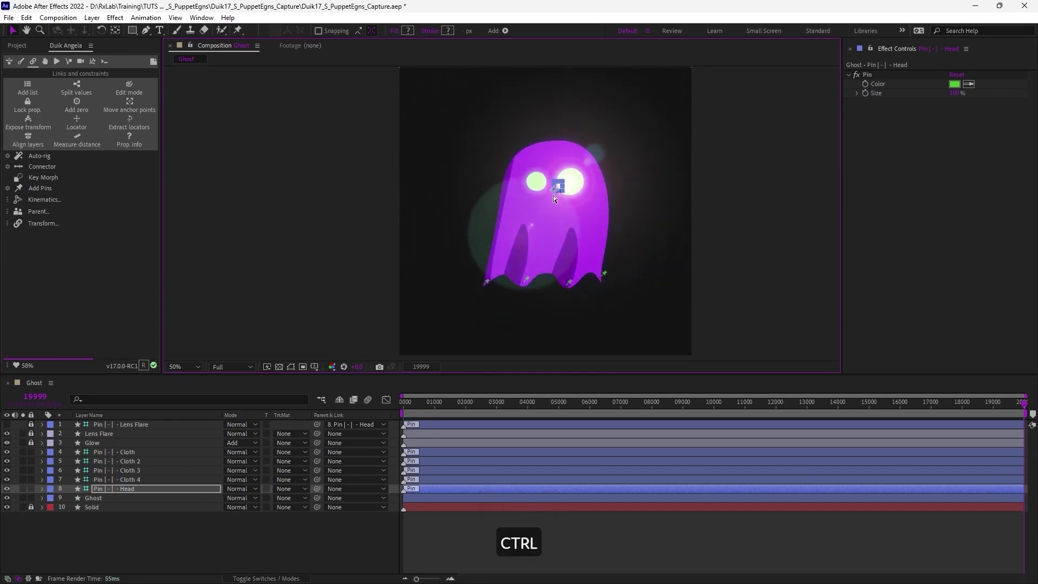
{"action": "key", "text": "ctrl+z"}
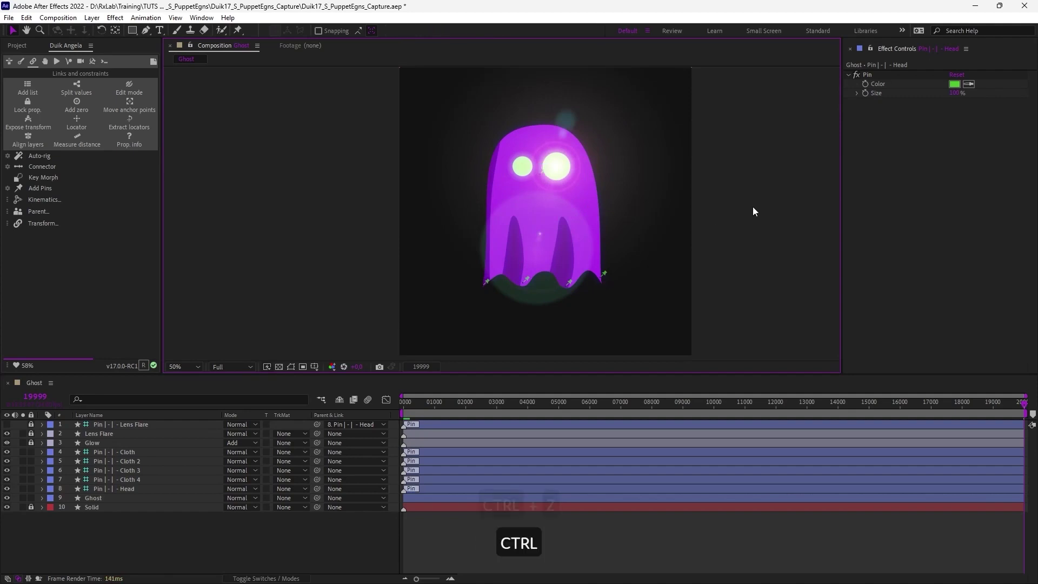
Step: Save the project and try moving the Cloth pin at the Ghost's right hem corner, undoing the move
{"action": "key", "text": "ctrl+s"}
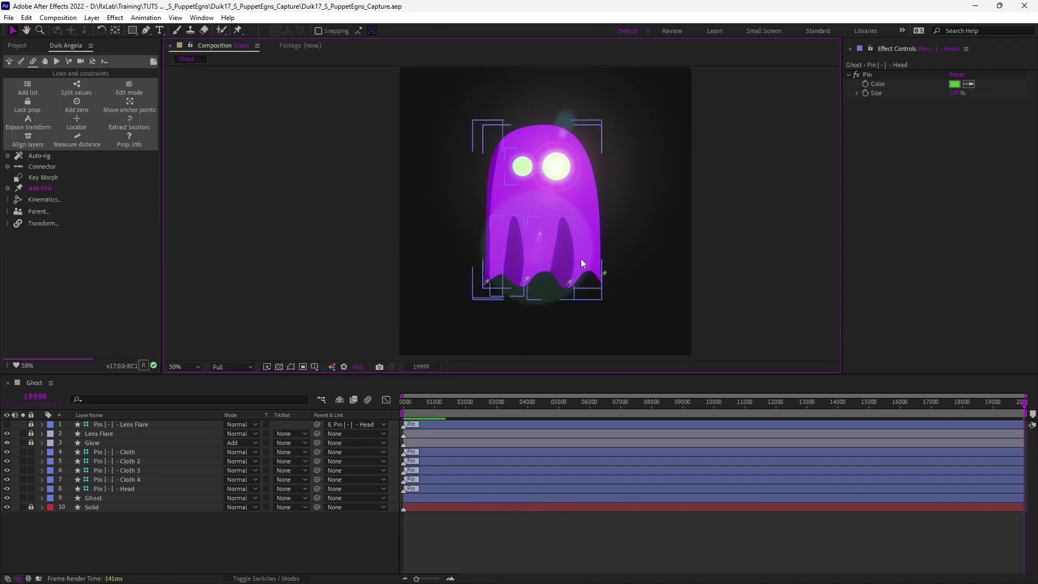
{"action": "left_click_drag", "start_coordinate": [602, 275], "coordinate": [630, 276]}
{"action": "key", "text": "ctrl+z"}
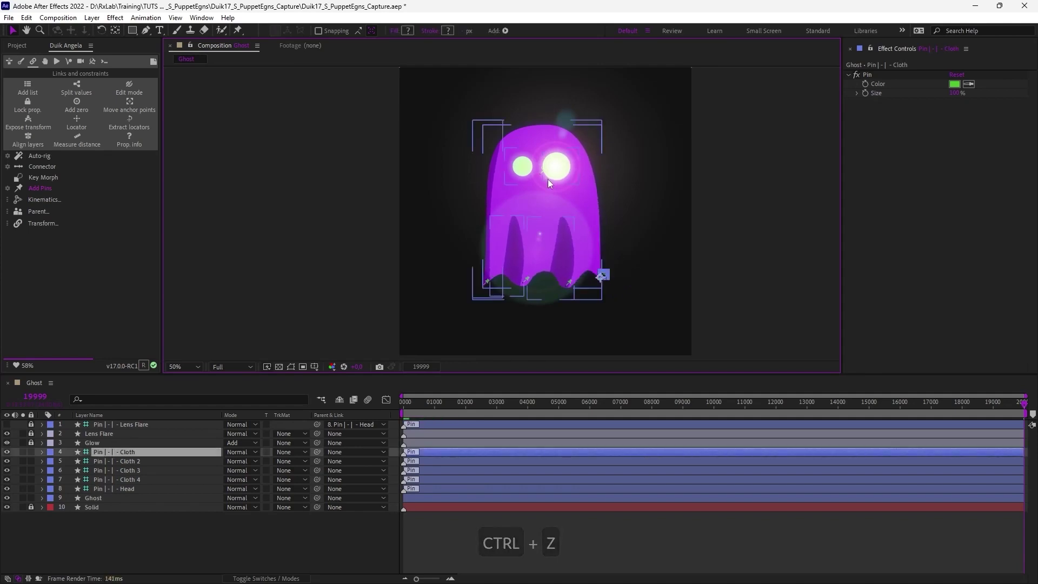
Step: Try moving and rotating the Head pin between the Ghost's eyes, undoing every change and deselecting it
{"action": "left_click", "coordinate": [540, 172]}
{"action": "mouse_move", "coordinate": [540, 170]}
{"action": "left_mouse_down"}
{"action": "mouse_move", "coordinate": [549, 165]}
{"action": "mouse_move", "coordinate": [519, 157]}
{"action": "mouse_move", "coordinate": [511, 177]}
{"action": "mouse_move", "coordinate": [547, 162]}
{"action": "mouse_move", "coordinate": [534, 191]}
{"action": "mouse_move", "coordinate": [551, 165]}
{"action": "left_mouse_up"}
{"action": "key", "text": "ctrl+z"}
{"action": "key", "text": "w"}
{"action": "key", "text": "ctrl+z"}
{"action": "key", "text": "v"}
{"action": "key", "text": "ctrl+z"}
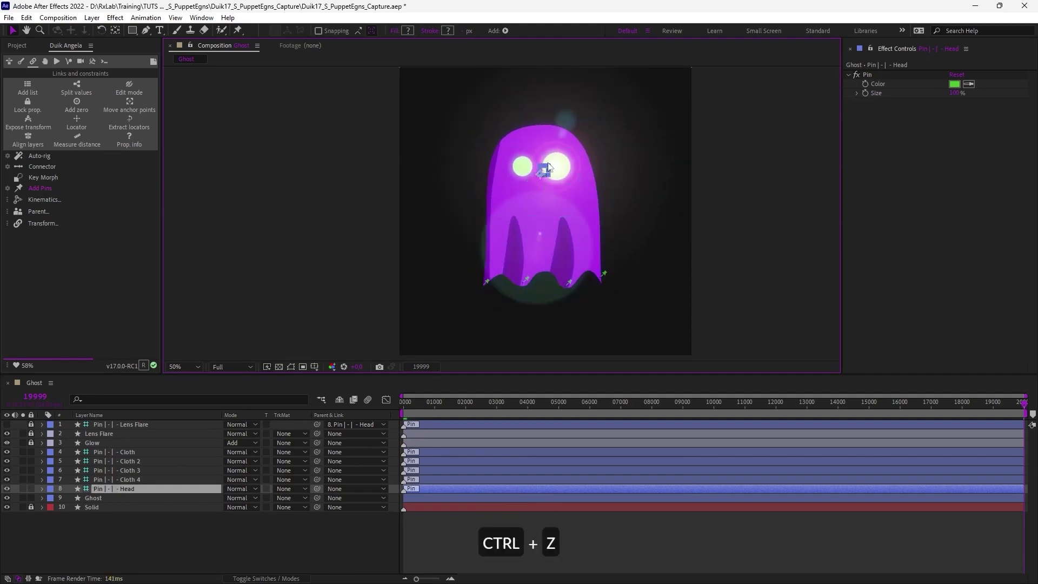
{"action": "left_click", "coordinate": [404, 221]}
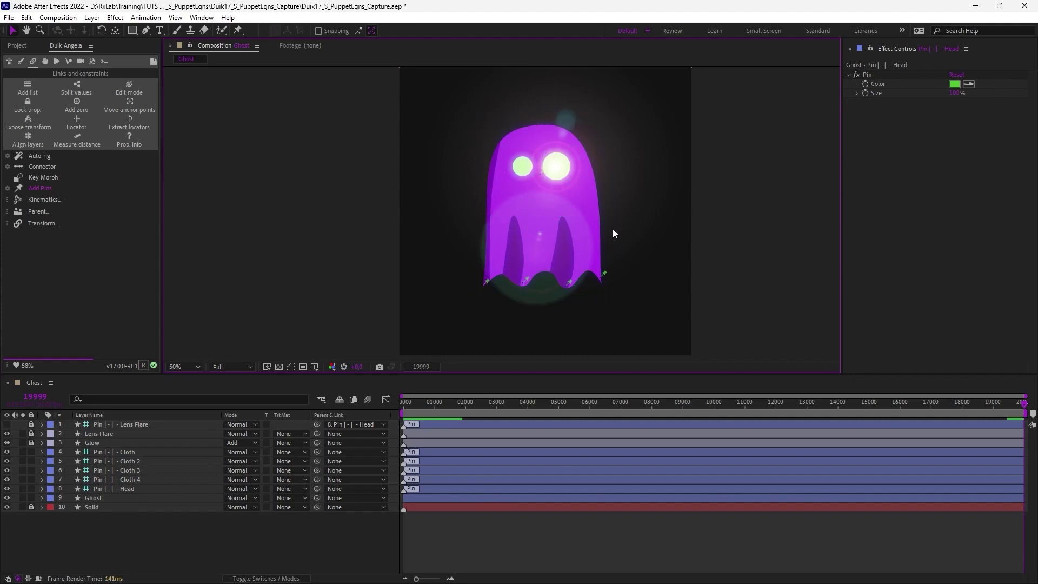
Step: Try moving the Cloth 4 pin at the Ghost's left hem corner, undoing the move
{"action": "left_click", "coordinate": [486, 283]}
{"action": "left_click_drag", "start_coordinate": [484, 284], "coordinate": [476, 277]}
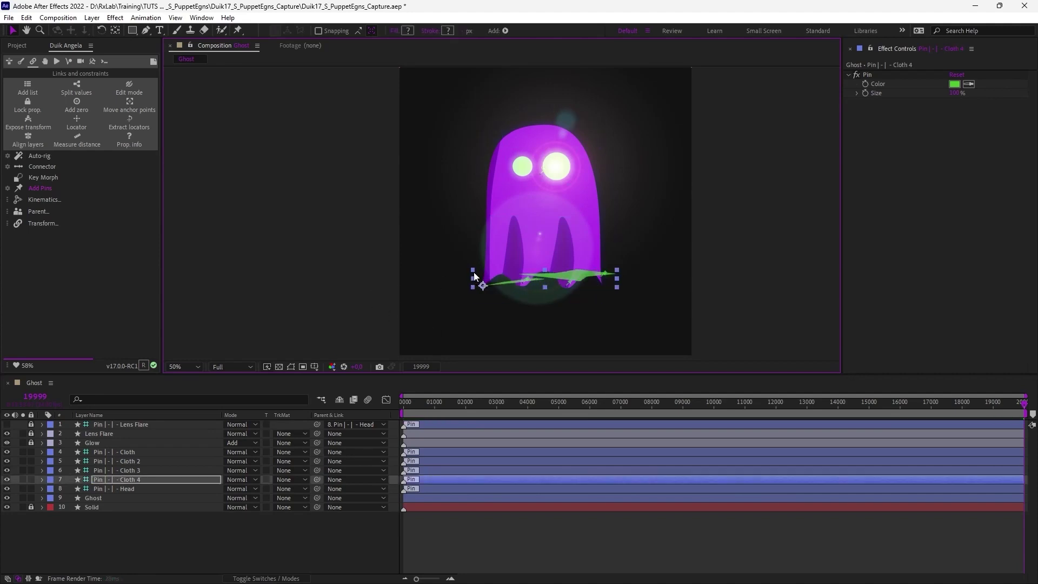
{"action": "key", "text": "ctrl+z"}
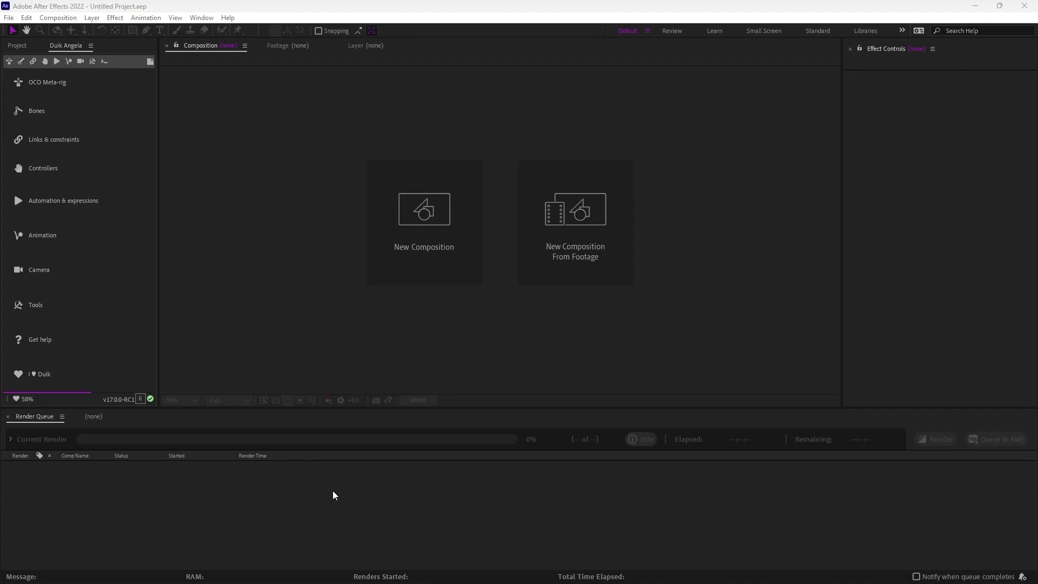
Step: Create a new composition in the empty project and add a full-frame magenta solid with the default settings
{"action": "left_click", "coordinate": [339, 477]}
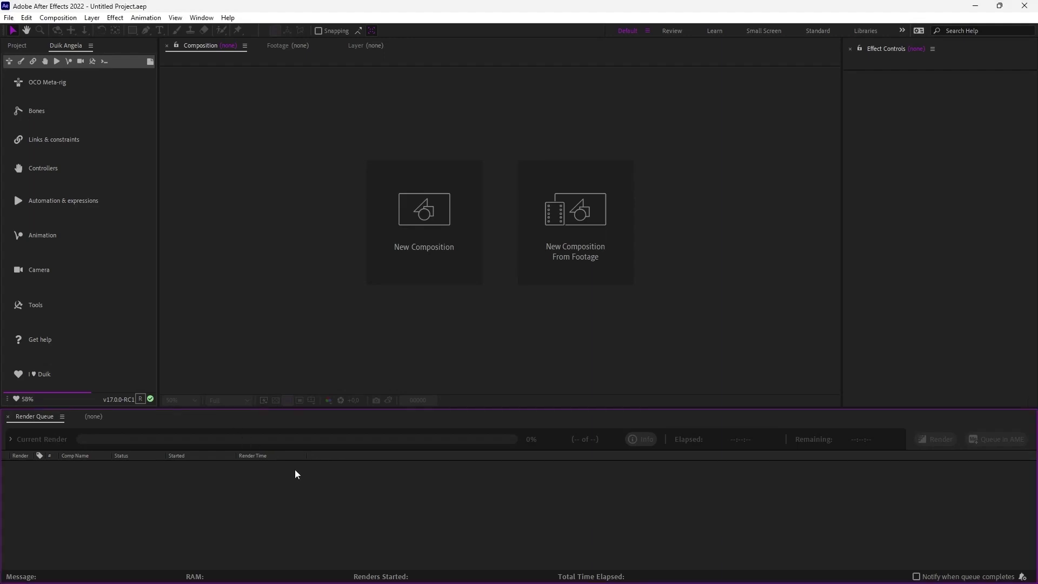
{"action": "left_click", "coordinate": [417, 194]}
{"action": "key", "text": "Return"}
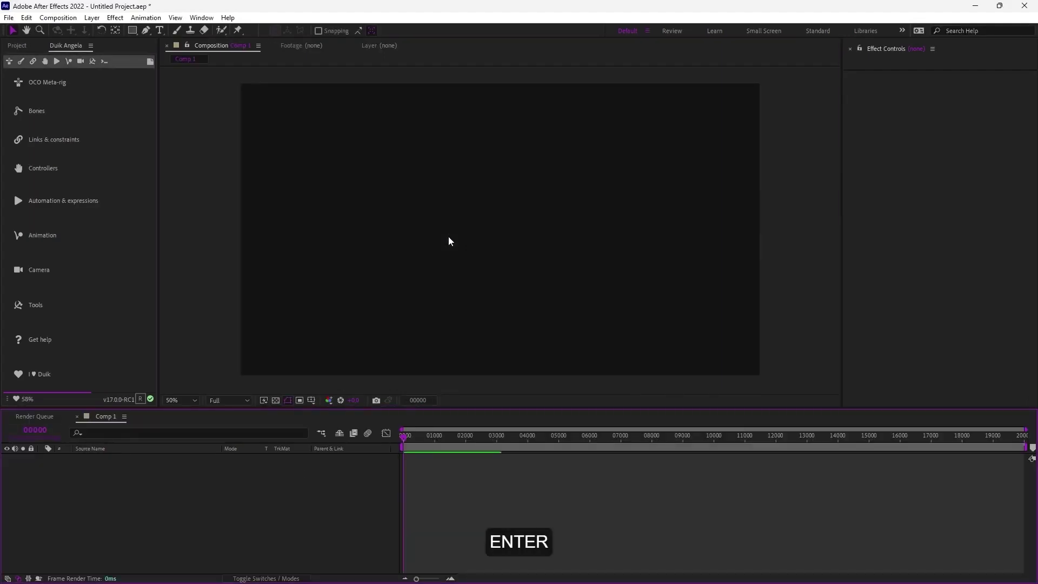
{"action": "key", "text": "ctrl+y"}
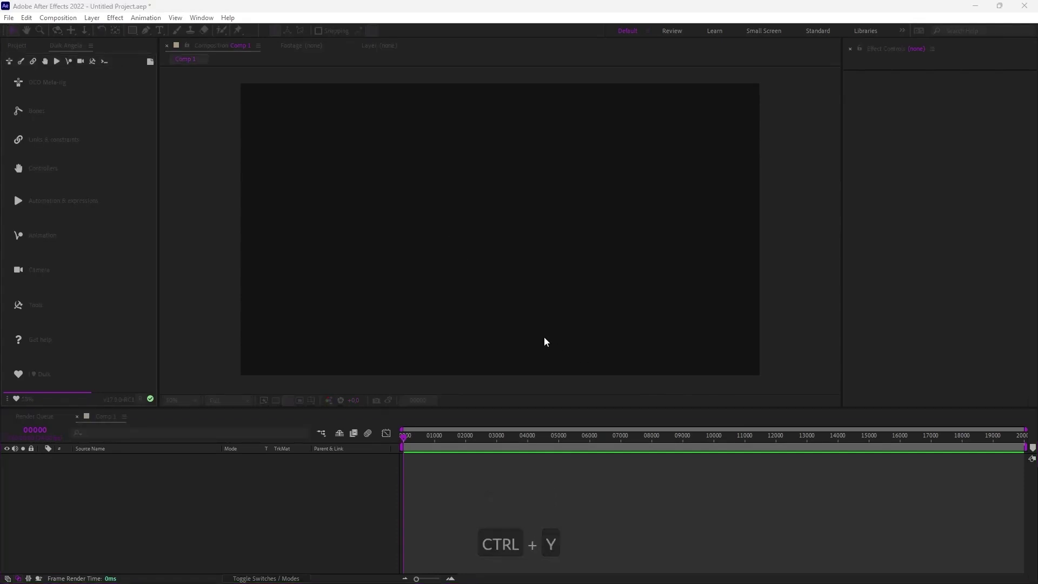
{"action": "key", "text": "Return"}
Step: Draw a closed three-vertex mask on the magenta solid with the Pen tool, pointed on the left and curved on the right
{"action": "key", "text": "g"}
{"action": "left_click", "coordinate": [402, 176]}
{"action": "left_click", "coordinate": [586, 155]}
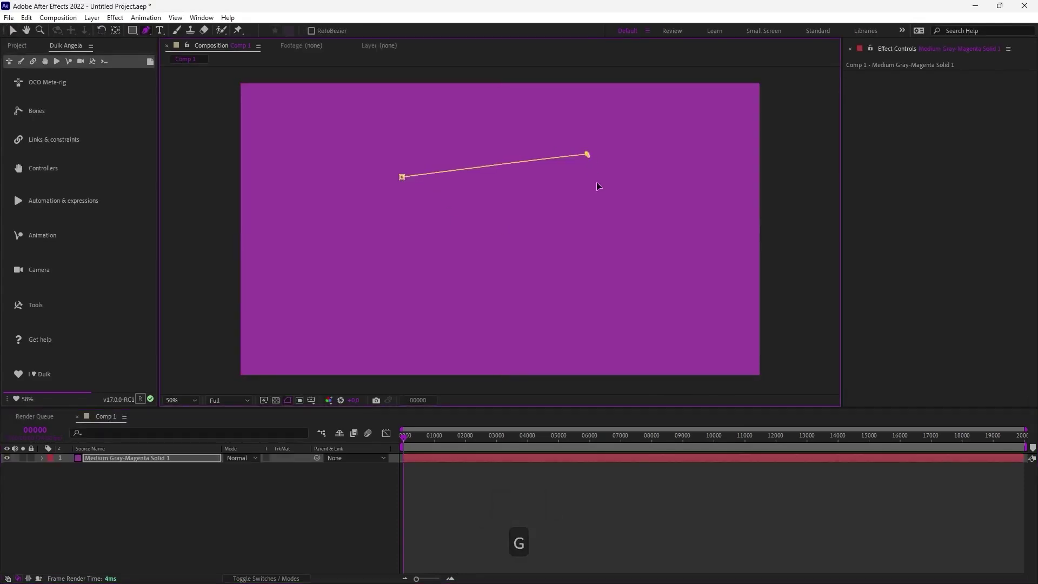
{"action": "left_click_drag", "start_coordinate": [564, 282], "coordinate": [637, 292]}
{"action": "left_click", "coordinate": [403, 177]}
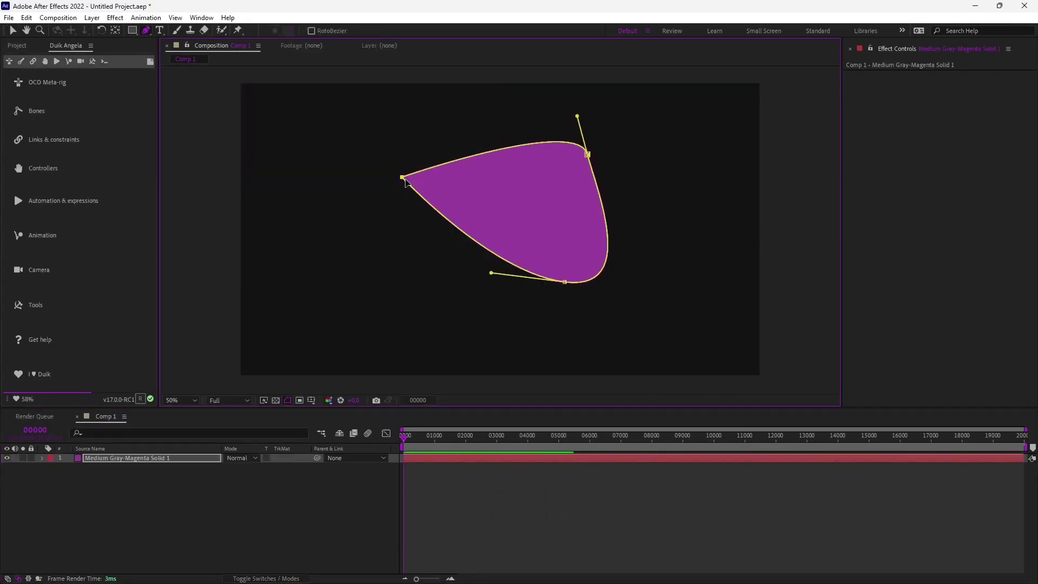
{"action": "key", "text": "v"}
{"action": "left_click", "coordinate": [226, 268]}
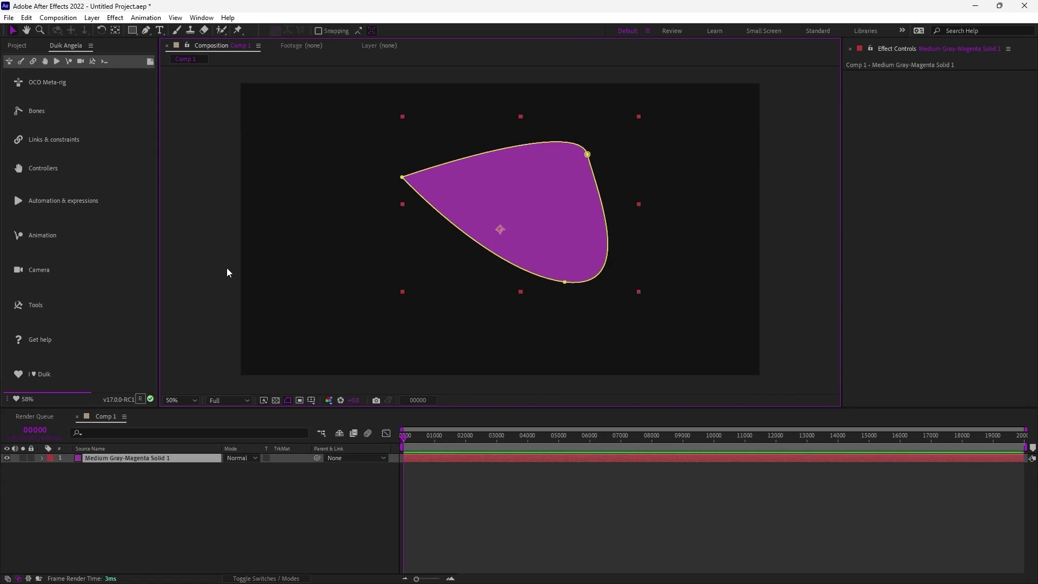
Step: Try drawing and adjusting a small three-vertex curved shape layer to the left of the masked solid, and delete it
{"action": "left_click", "coordinate": [243, 207]}
{"action": "key", "text": "g"}
{"action": "left_click", "coordinate": [292, 209]}
{"action": "mouse_move", "coordinate": [335, 289]}
{"action": "left_mouse_down"}
{"action": "mouse_move", "coordinate": [363, 282]}
{"action": "mouse_move", "coordinate": [374, 264]}
{"action": "left_mouse_up"}
{"action": "left_click_drag", "start_coordinate": [362, 233], "coordinate": [313, 186]}
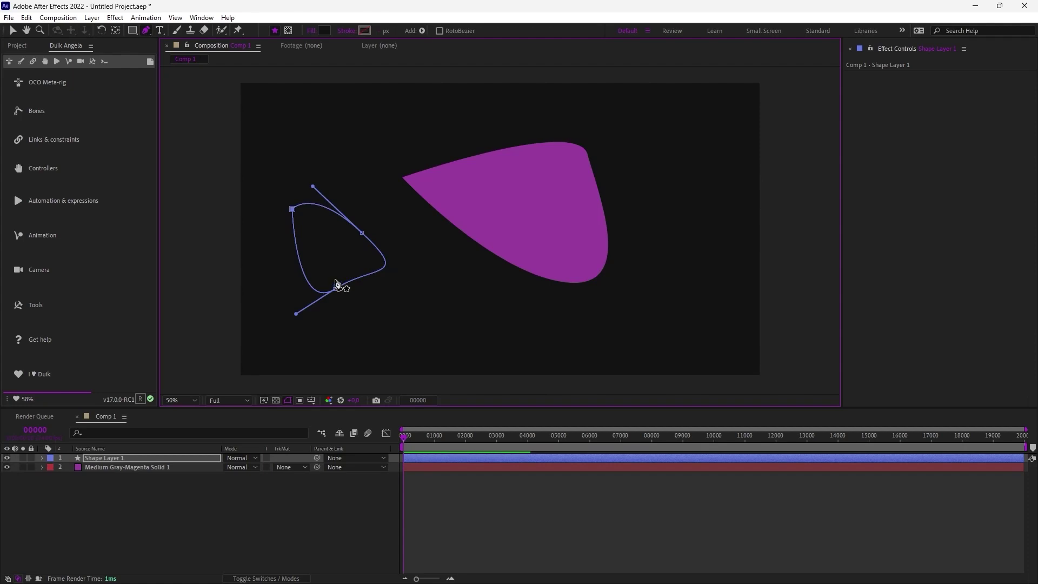
{"action": "key", "text": "v"}
{"action": "left_click_drag", "start_coordinate": [362, 232], "coordinate": [352, 225]}
{"action": "left_click", "coordinate": [116, 459]}
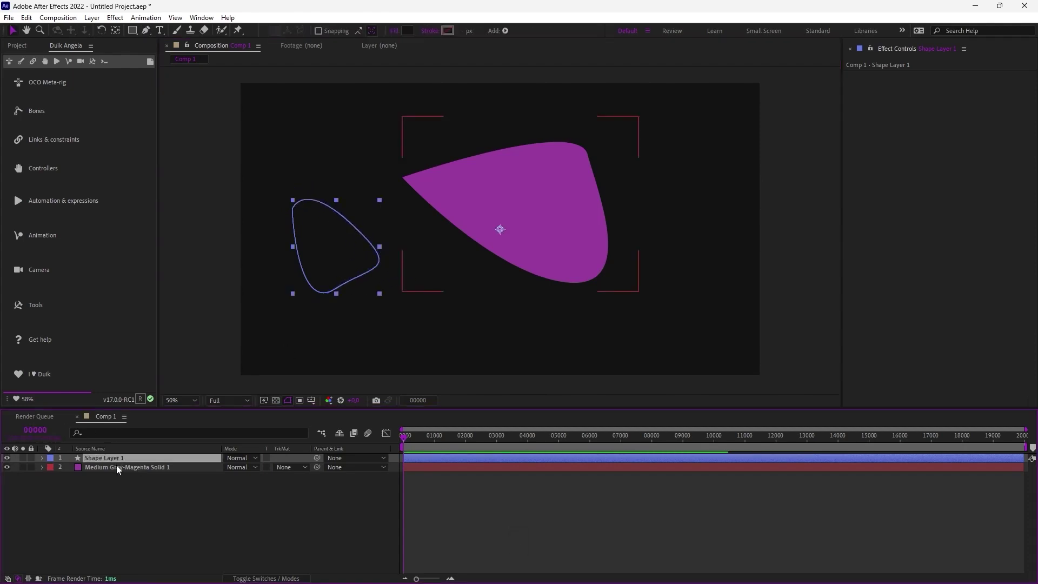
{"action": "key", "text": "Delete"}
Step: Reveal the solid's Mask Path and reshape the mask by moving its left and upper-right vertices inward
{"action": "left_click", "coordinate": [117, 461]}
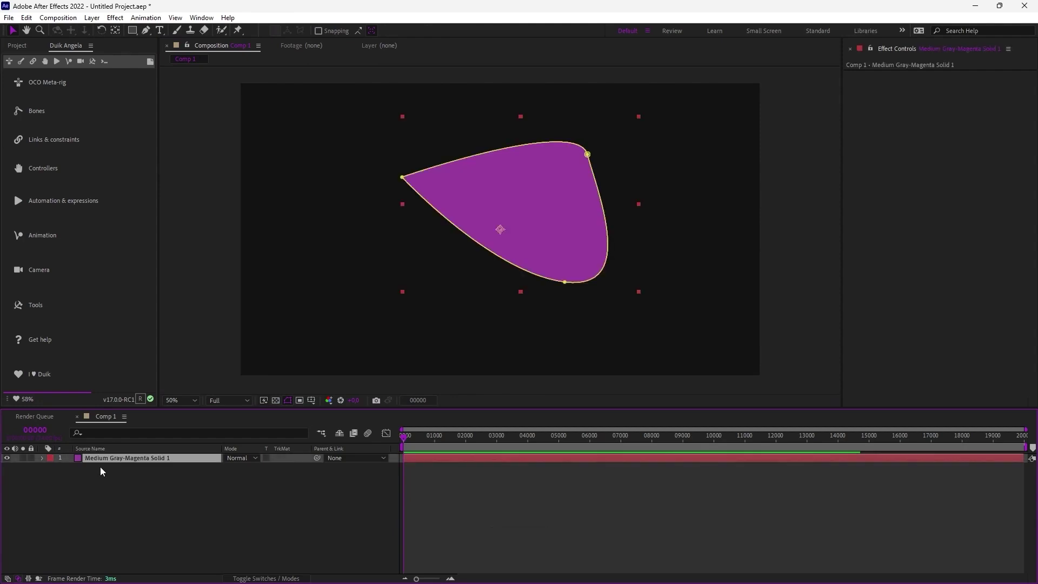
{"action": "key", "text": "m"}
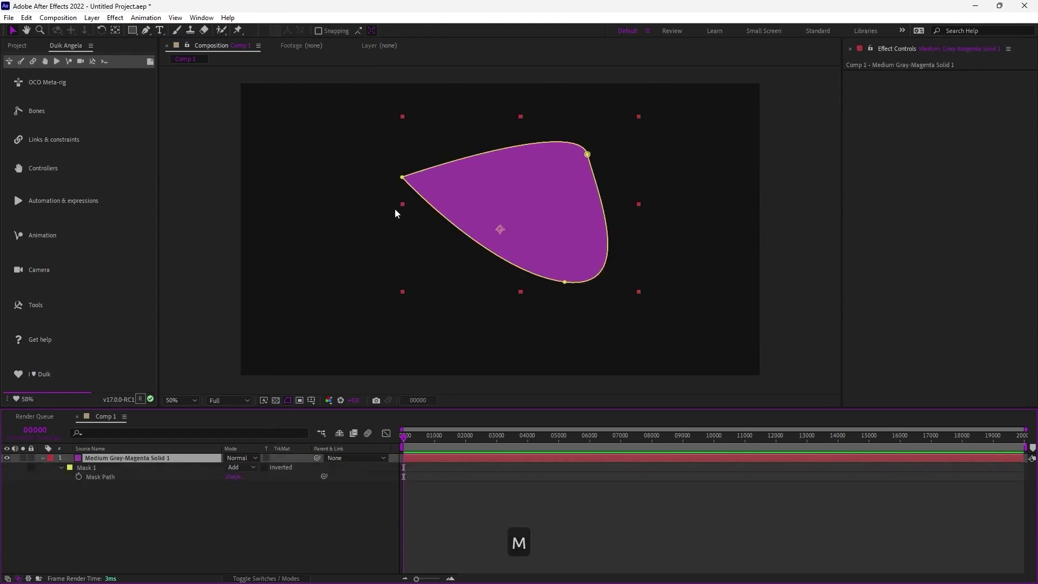
{"action": "left_click_drag", "start_coordinate": [402, 176], "coordinate": [422, 191]}
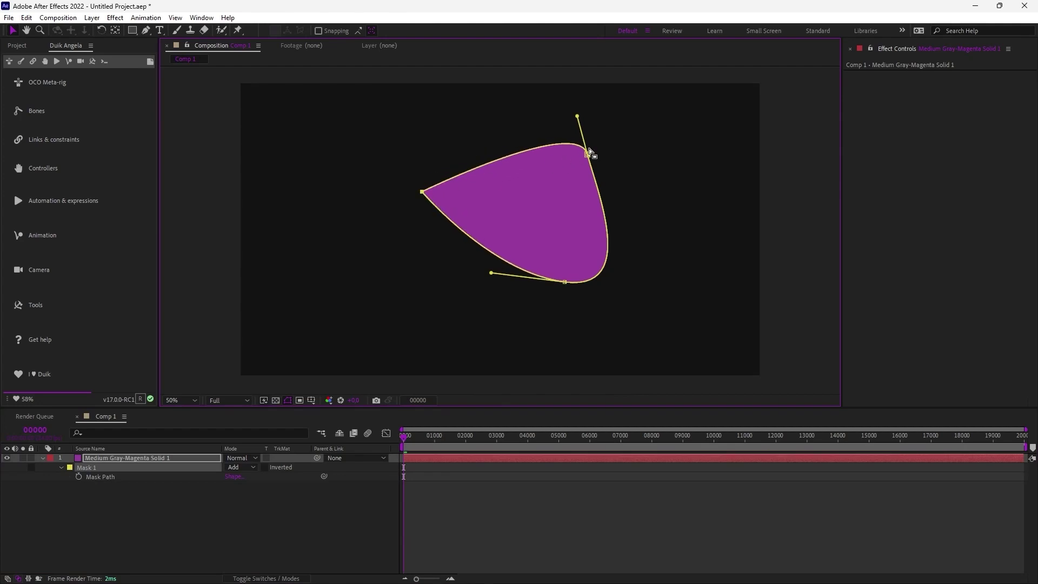
{"action": "left_click_drag", "start_coordinate": [588, 155], "coordinate": [566, 147]}
{"action": "left_click_drag", "start_coordinate": [556, 106], "coordinate": [557, 151]}
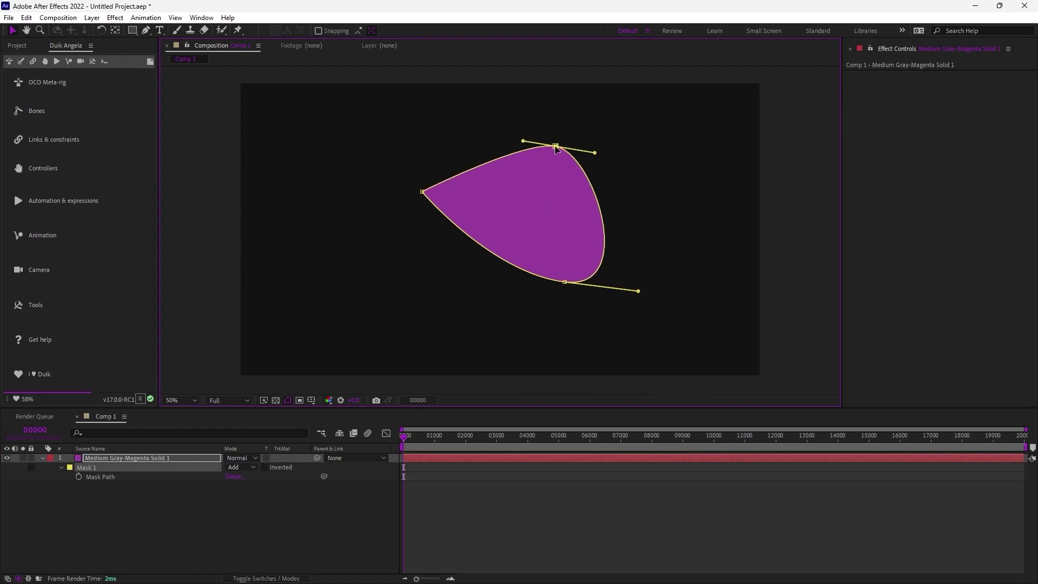
Step: Apply Duik's Add Pins to the solid's Mask Path and deselect the created pins
{"action": "left_click", "coordinate": [97, 475]}
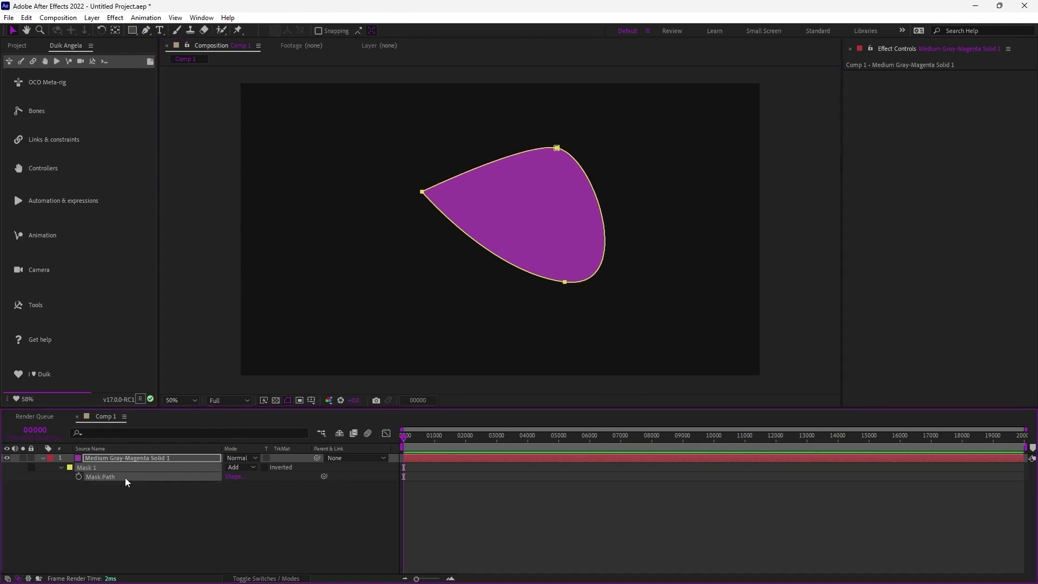
{"action": "left_click", "coordinate": [33, 63]}
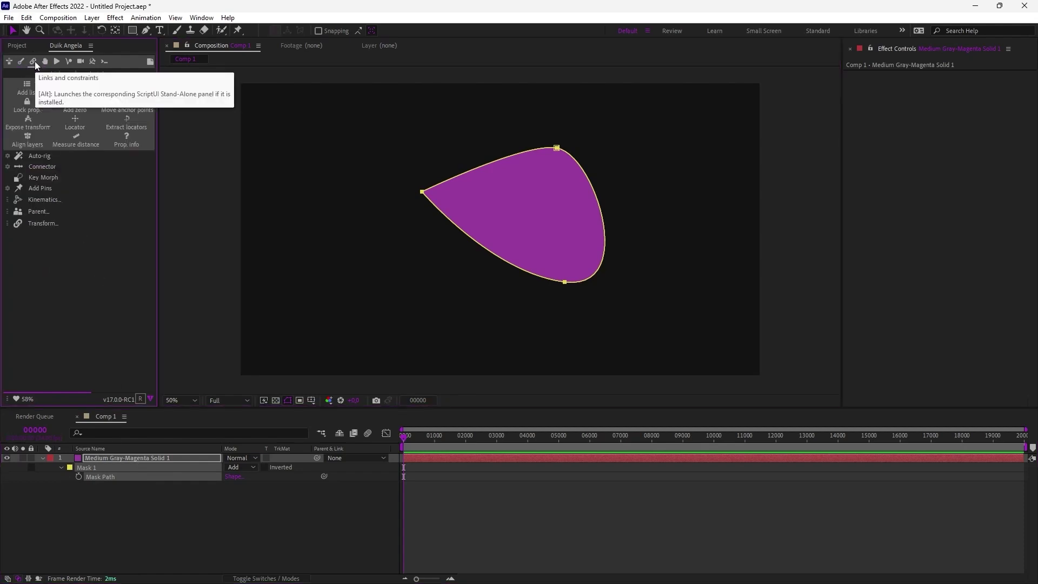
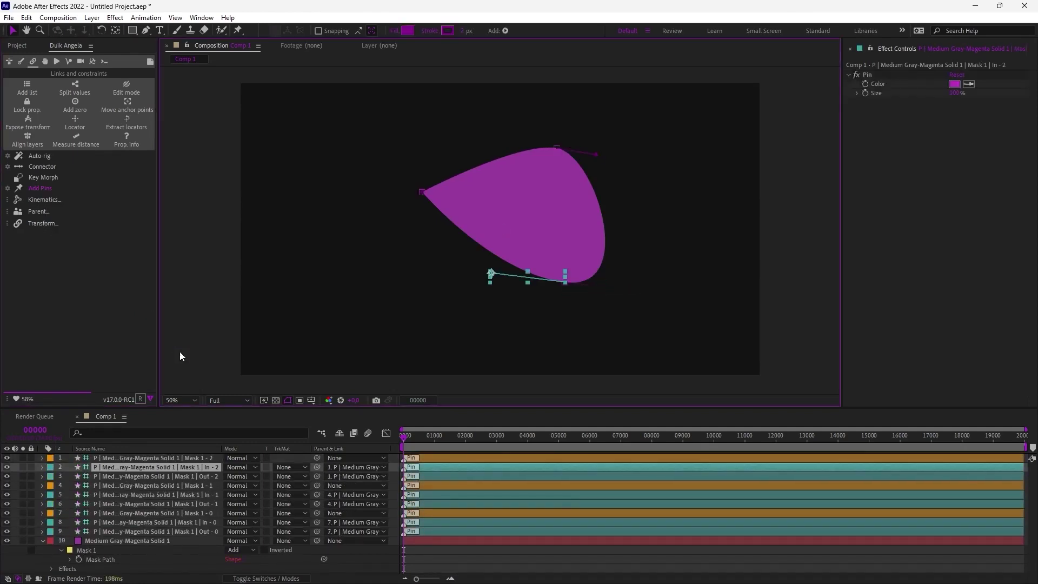
{"action": "left_click", "coordinate": [446, 344]}
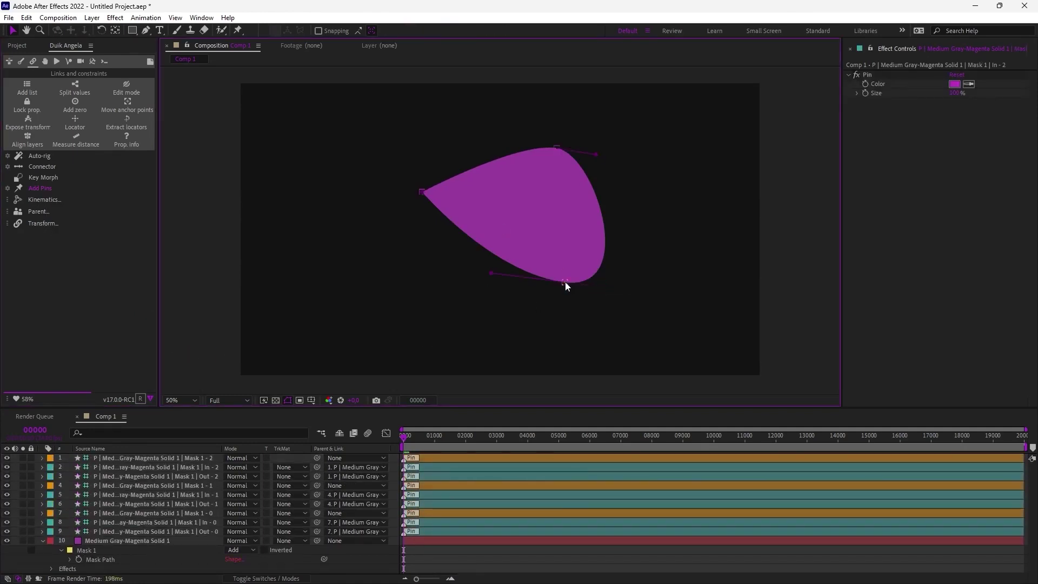
Step: Reshape the mask by moving the pins at its lower, upper and left vertices, and collapse the solid's properties
{"action": "left_click_drag", "start_coordinate": [565, 281], "coordinate": [543, 267]}
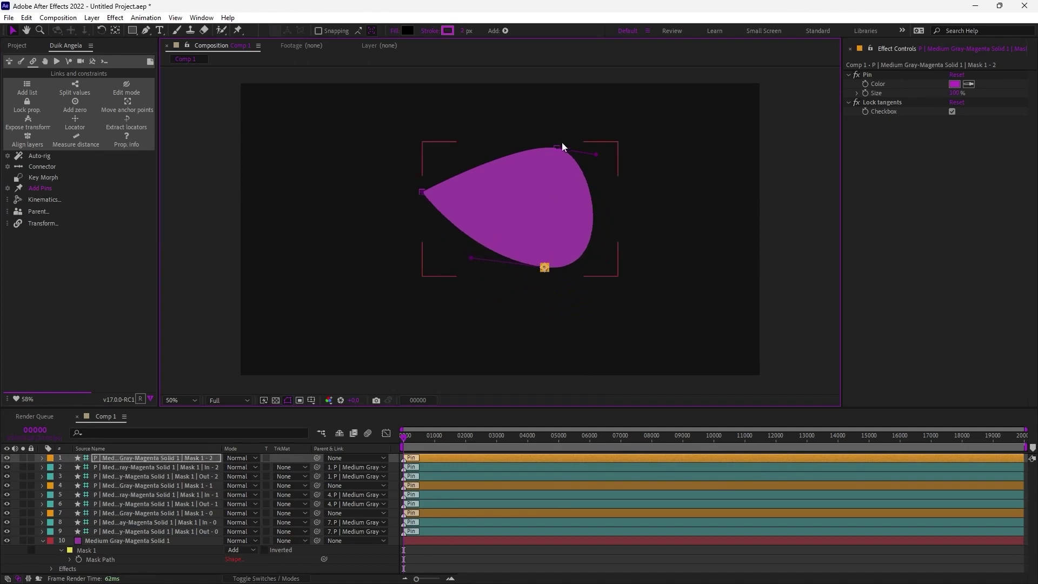
{"action": "mouse_move", "coordinate": [556, 146]}
{"action": "left_mouse_down"}
{"action": "mouse_move", "coordinate": [593, 155]}
{"action": "mouse_move", "coordinate": [544, 140]}
{"action": "left_mouse_up"}
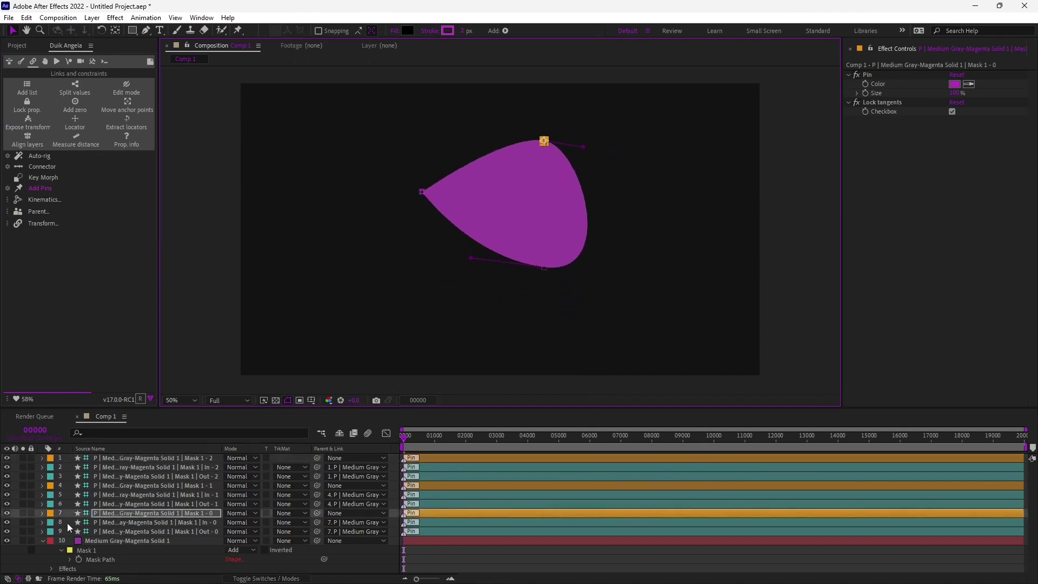
{"action": "left_click", "coordinate": [42, 540]}
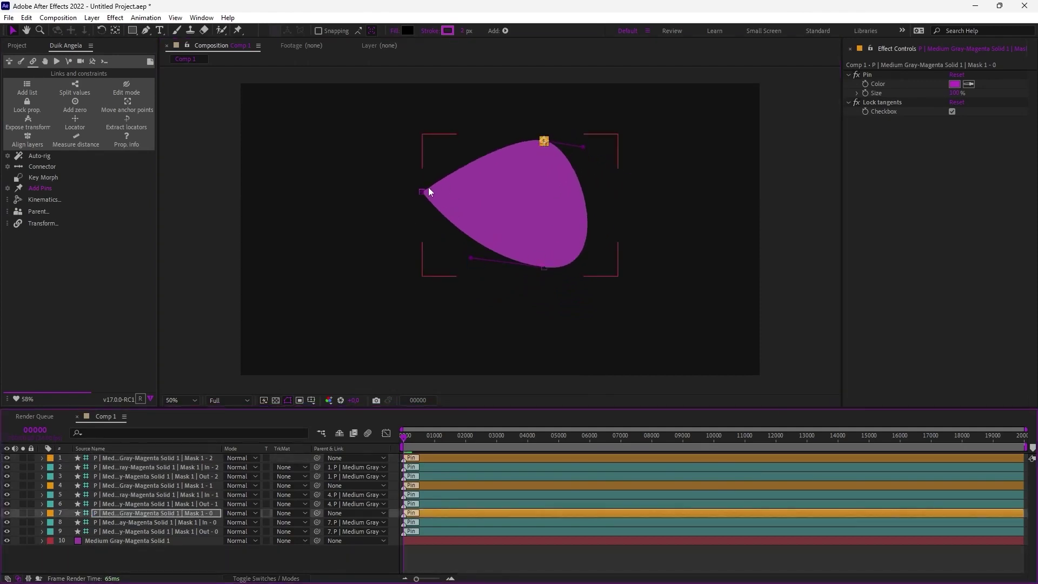
{"action": "mouse_move", "coordinate": [422, 191]}
{"action": "left_mouse_down"}
{"action": "mouse_move", "coordinate": [469, 218]}
{"action": "mouse_move", "coordinate": [471, 189]}
{"action": "mouse_move", "coordinate": [443, 198]}
{"action": "mouse_move", "coordinate": [373, 173]}
{"action": "mouse_move", "coordinate": [432, 196]}
{"action": "left_mouse_up"}
{"action": "mouse_move", "coordinate": [543, 141]}
{"action": "left_mouse_down"}
{"action": "mouse_move", "coordinate": [553, 165]}
{"action": "mouse_move", "coordinate": [549, 157]}
{"action": "left_mouse_up"}
{"action": "key", "text": "slash"}
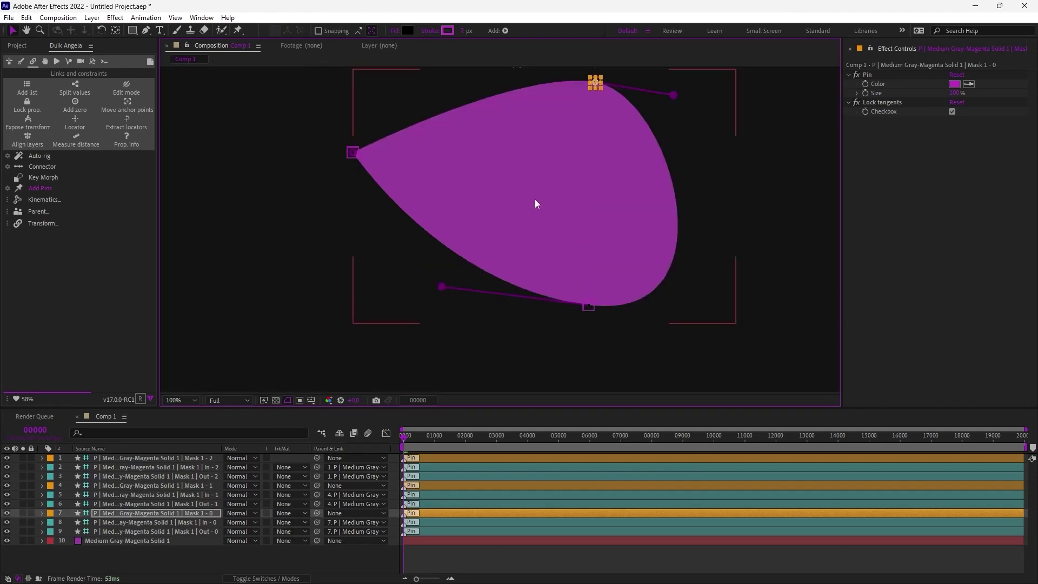
{"action": "left_click_drag", "start_coordinate": [534, 199], "coordinate": [475, 216]}
{"action": "left_click_drag", "start_coordinate": [536, 121], "coordinate": [552, 155]}
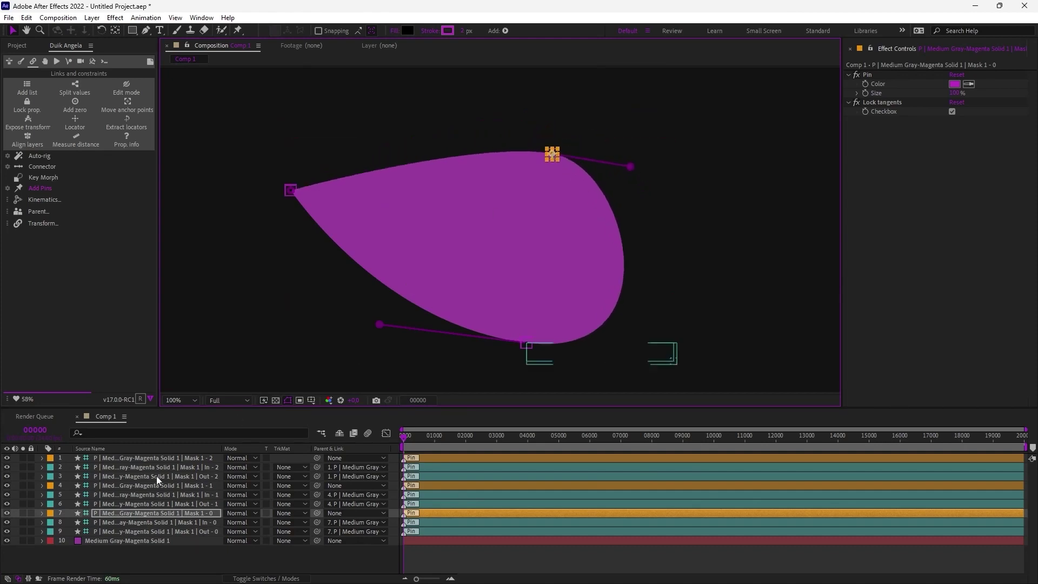
Step: Rotate and scale up the Mask 1 - 0 pin, and move the Mask 1 - 2 pin to the left
{"action": "key", "text": "r"}
{"action": "left_click_drag", "start_coordinate": [238, 522], "coordinate": [340, 529]}
{"action": "key", "text": "s"}
{"action": "left_click_drag", "start_coordinate": [528, 348], "coordinate": [485, 348]}
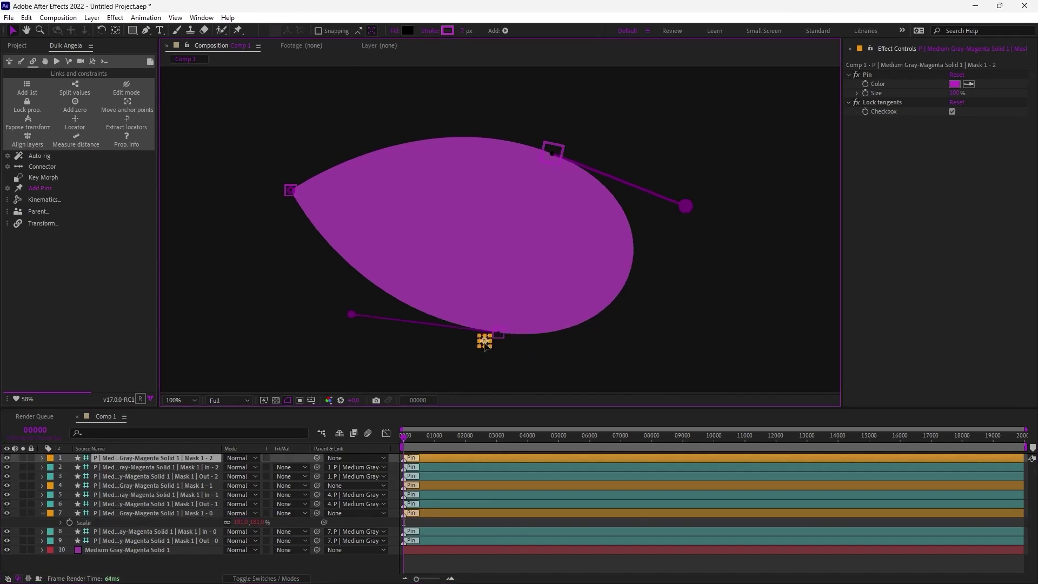
{"action": "left_click", "coordinate": [43, 513]}
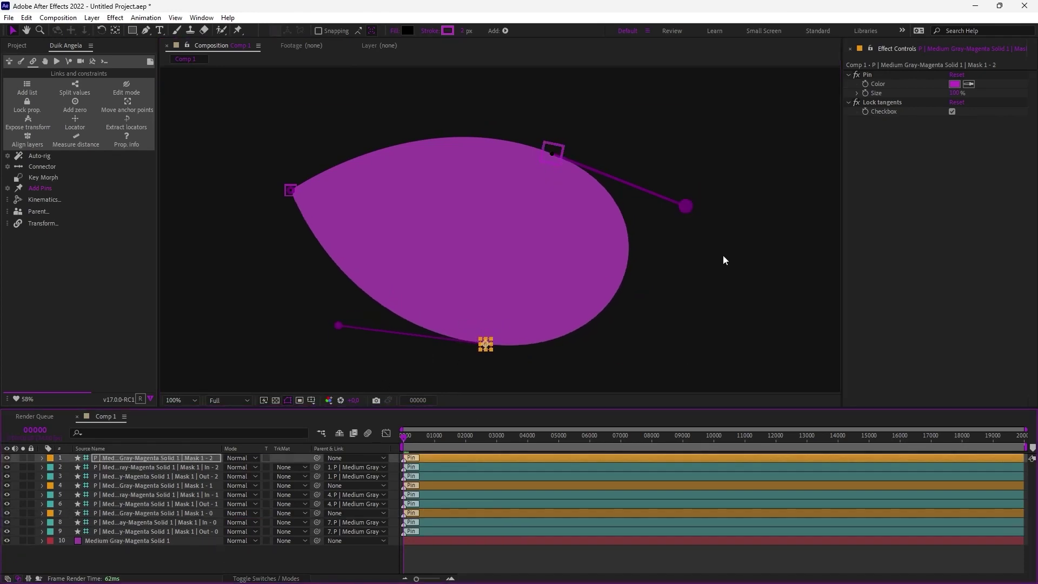
Step: Move the Mask 1 - 0 pin down and right, and pull its In - 0 tangent pin downward
{"action": "left_click_drag", "start_coordinate": [552, 154], "coordinate": [572, 169]}
{"action": "left_click_drag", "start_coordinate": [705, 222], "coordinate": [654, 279]}
{"action": "left_click_drag", "start_coordinate": [695, 180], "coordinate": [671, 241]}
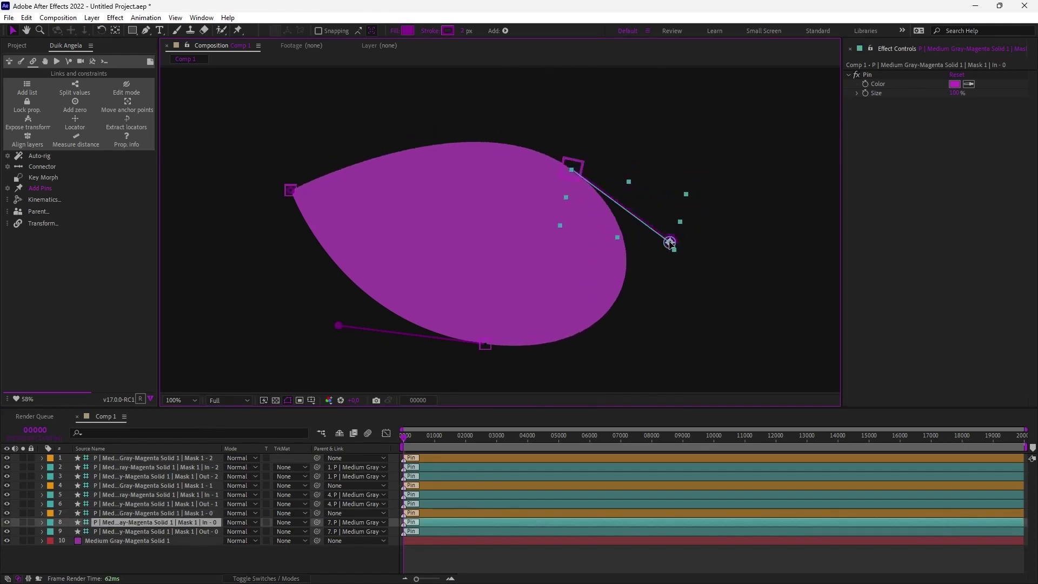
Step: Try rotating the Mask 1 - 0 pin to turn its tangents, undoing the rotation
{"action": "left_click", "coordinate": [581, 166]}
{"action": "key", "text": "w"}
{"action": "left_click_drag", "start_coordinate": [581, 166], "coordinate": [588, 166]}
{"action": "key", "text": "ctrl+z"}
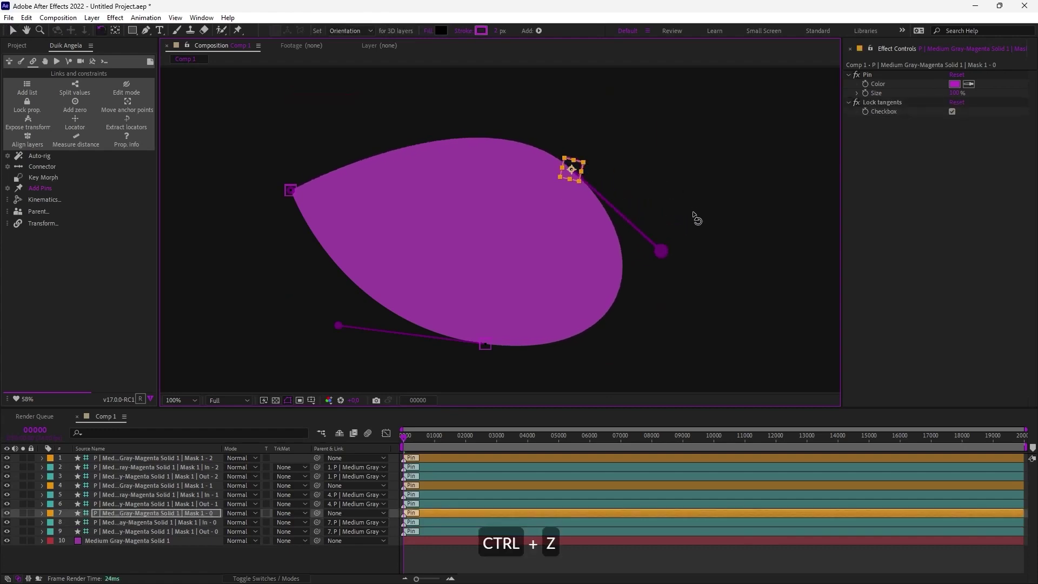
Step: Move the In - 0 tangent pin farther right to lengthen the upper vertex's tangent
{"action": "key", "text": "v"}
{"action": "left_click", "coordinate": [673, 237]}
{"action": "left_click_drag", "start_coordinate": [674, 237], "coordinate": [695, 239]}
Step: Turn off Lock tangents on the Mask 1 - 0 pin and move its In - 0 and Out - 0 tangent pins downward independently
{"action": "left_click", "coordinate": [580, 163]}
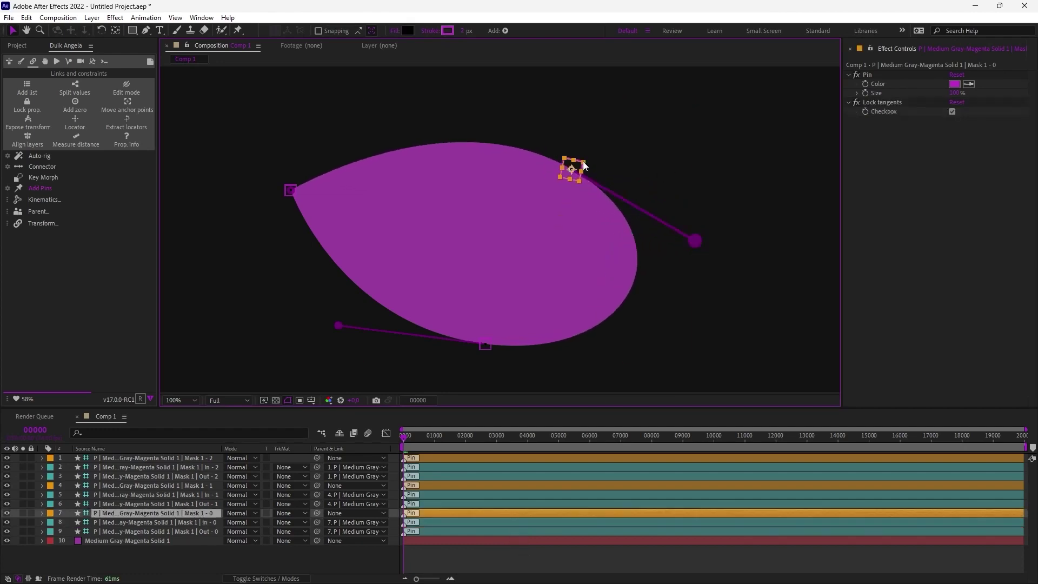
{"action": "left_click", "coordinate": [952, 112]}
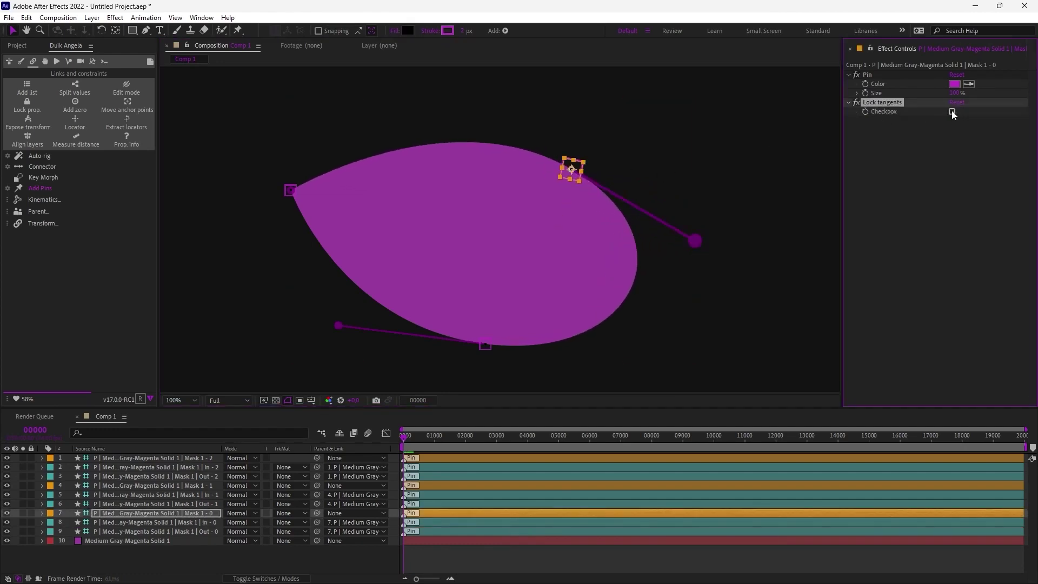
{"action": "left_click_drag", "start_coordinate": [692, 247], "coordinate": [648, 278]}
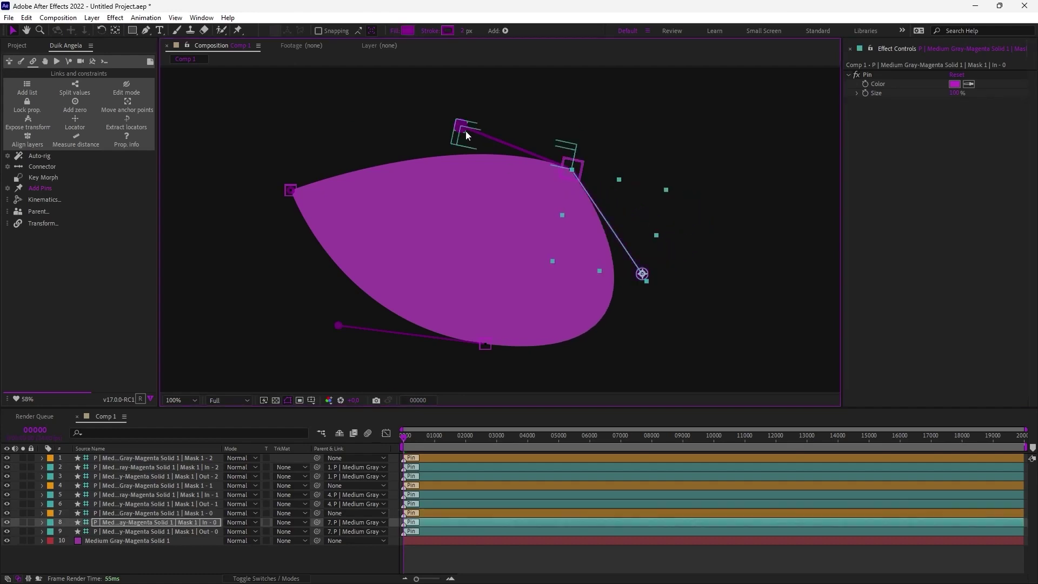
{"action": "left_click_drag", "start_coordinate": [465, 131], "coordinate": [470, 190]}
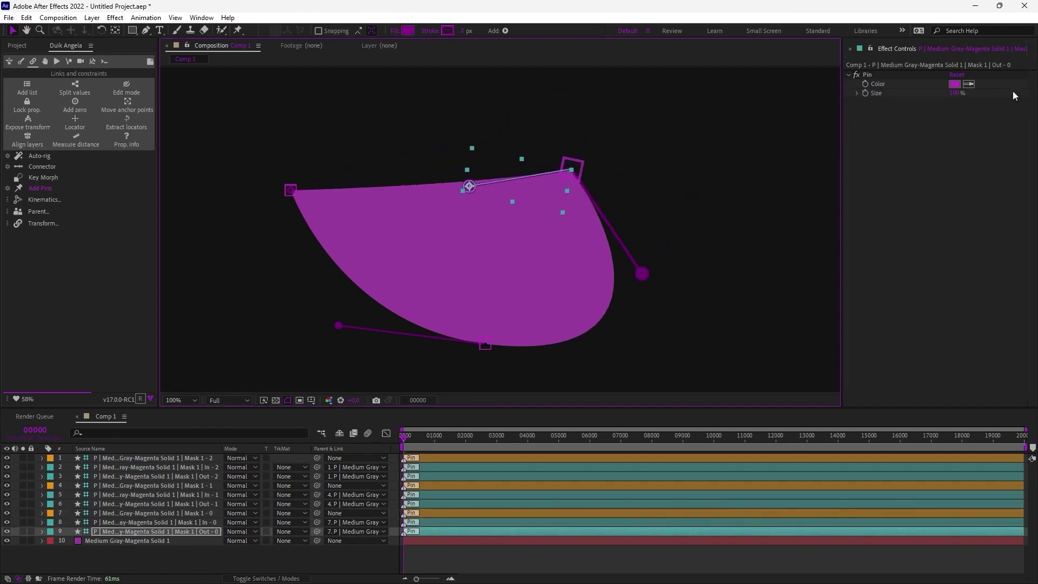
Step: Turn Lock tangents back on for the Mask 1 - 0 pin and nudge the pin slightly up and right with its tangents linked
{"action": "left_click", "coordinate": [577, 169]}
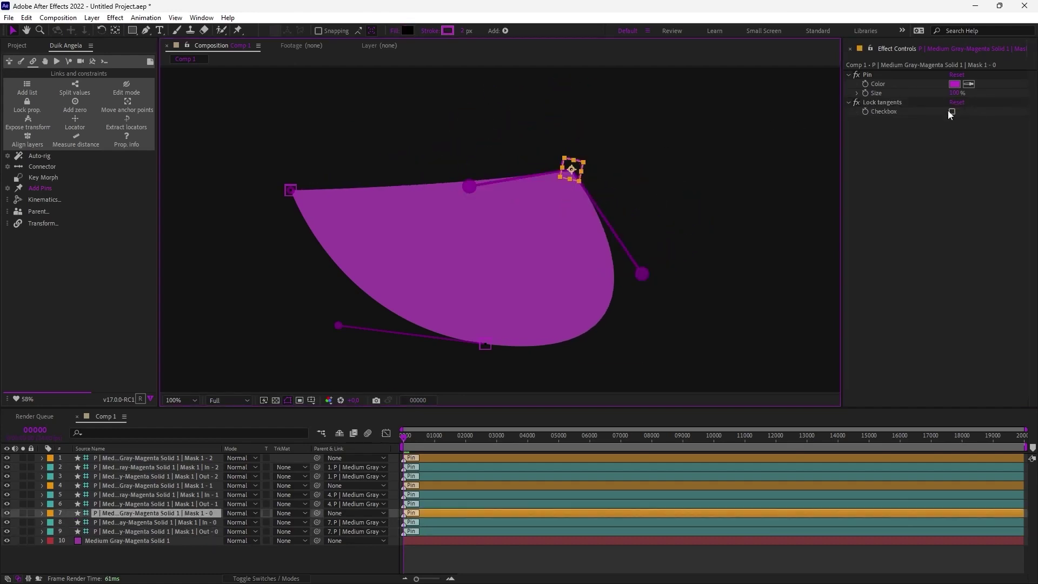
{"action": "left_click", "coordinate": [952, 111]}
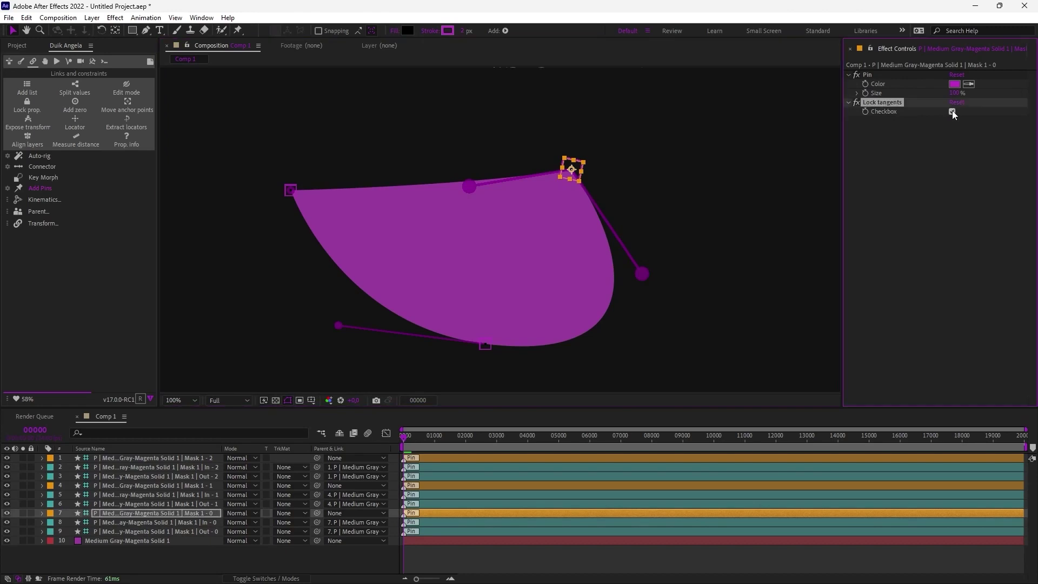
{"action": "left_click", "coordinate": [647, 266]}
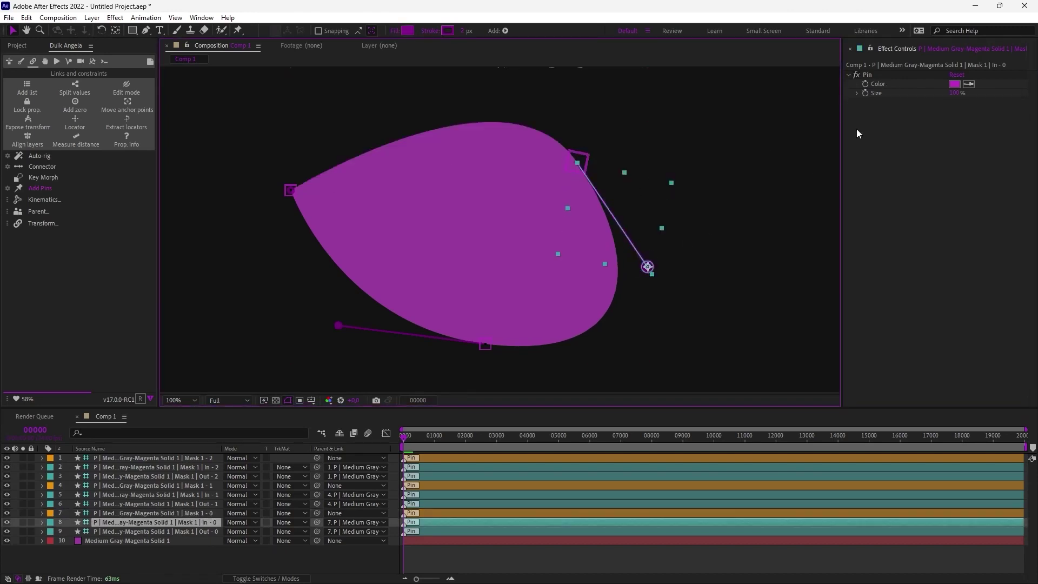
{"action": "left_click", "coordinate": [583, 155]}
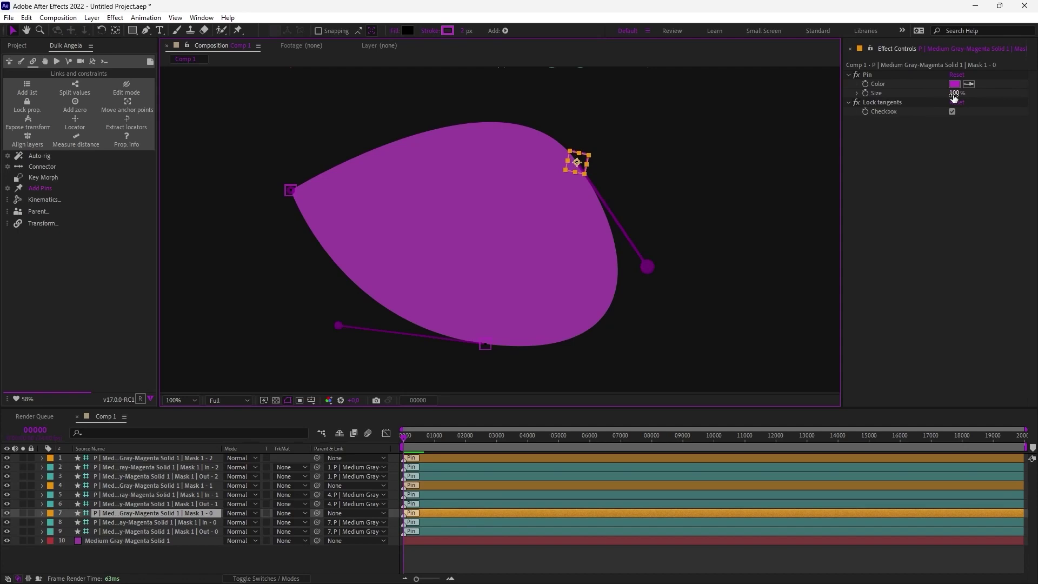
{"action": "left_click", "coordinate": [255, 219]}
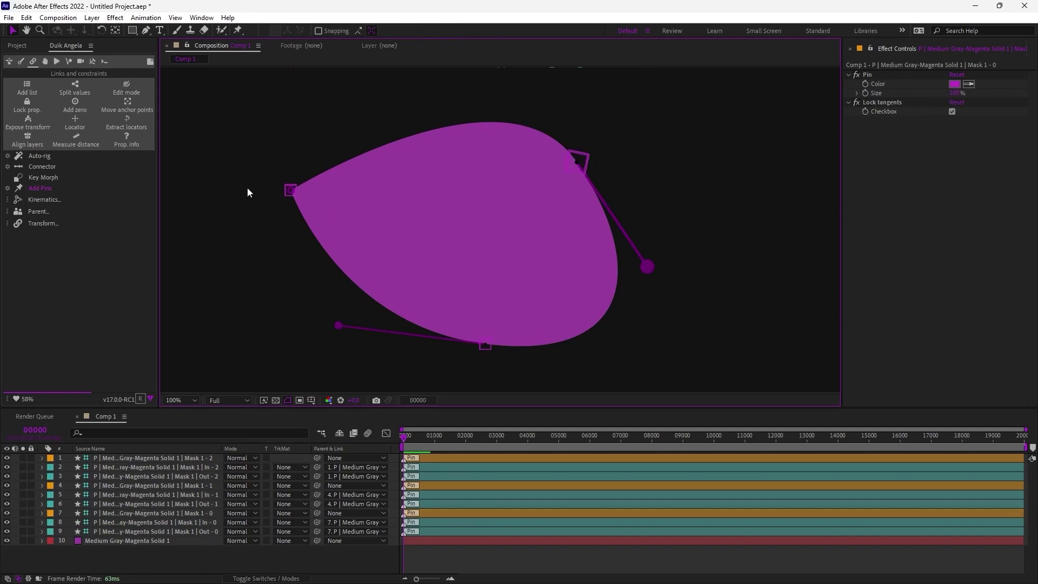
Step: Delete all layers and use the Pen tool to draw an open zigzag path with four vertices on a new shape layer
{"action": "key", "text": "ctrl+a"}
{"action": "key", "text": "Delete"}
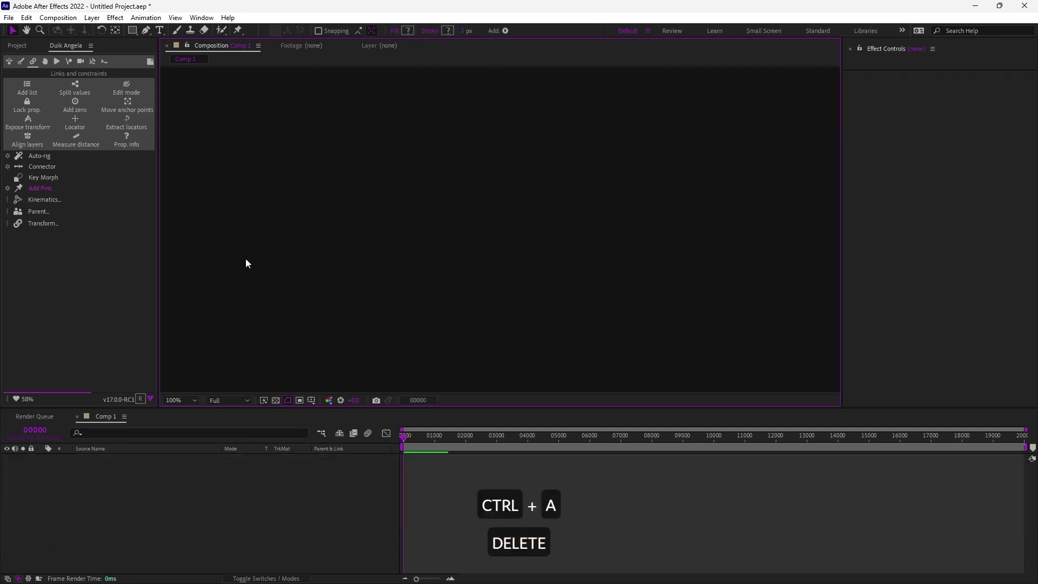
{"action": "key", "text": "g"}
{"action": "left_click", "coordinate": [220, 227]}
{"action": "left_click", "coordinate": [438, 120]}
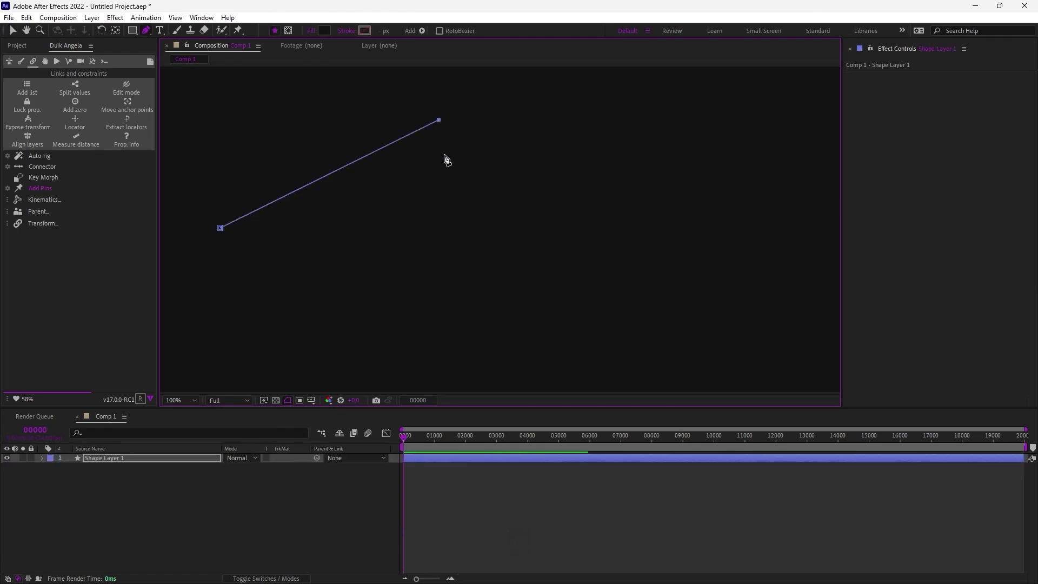
{"action": "left_click", "coordinate": [436, 235]}
{"action": "left_click", "coordinate": [670, 203]}
{"action": "key", "text": "v"}
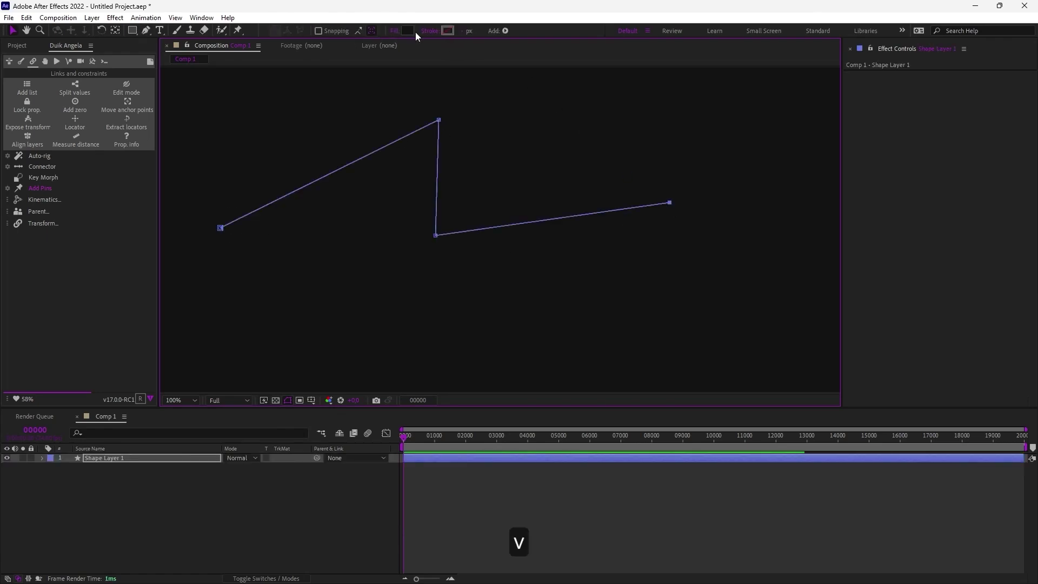
Step: Set the zigzag path's stroke to white and thicken it to about 49 px
{"action": "left_click", "coordinate": [447, 30]}
{"action": "left_click", "coordinate": [773, 189]}
{"action": "left_click_drag", "start_coordinate": [464, 31], "coordinate": [481, 33]}
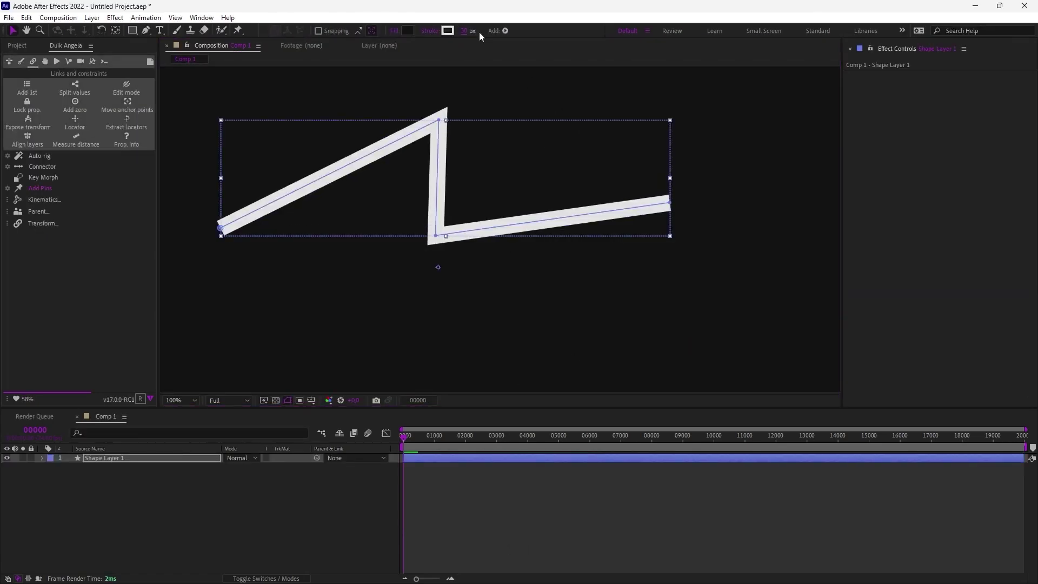
{"action": "key", "text": "v"}
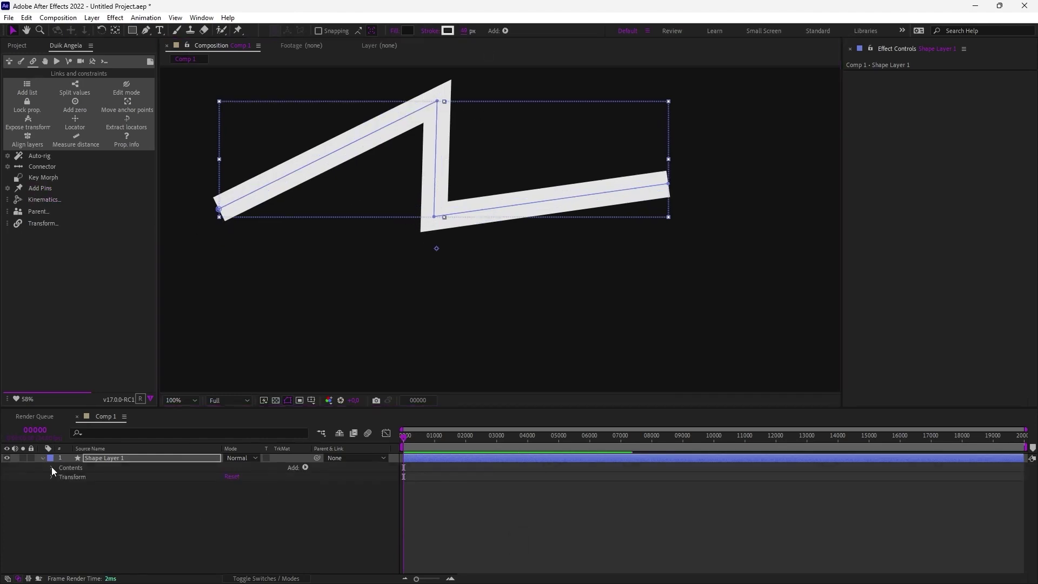
Step: Select the Path property of Shape 1's Path 1 and add pins to it without creating tangents
{"action": "left_click", "coordinate": [52, 467]}
{"action": "left_click", "coordinate": [62, 476]}
{"action": "left_click", "coordinate": [70, 486]}
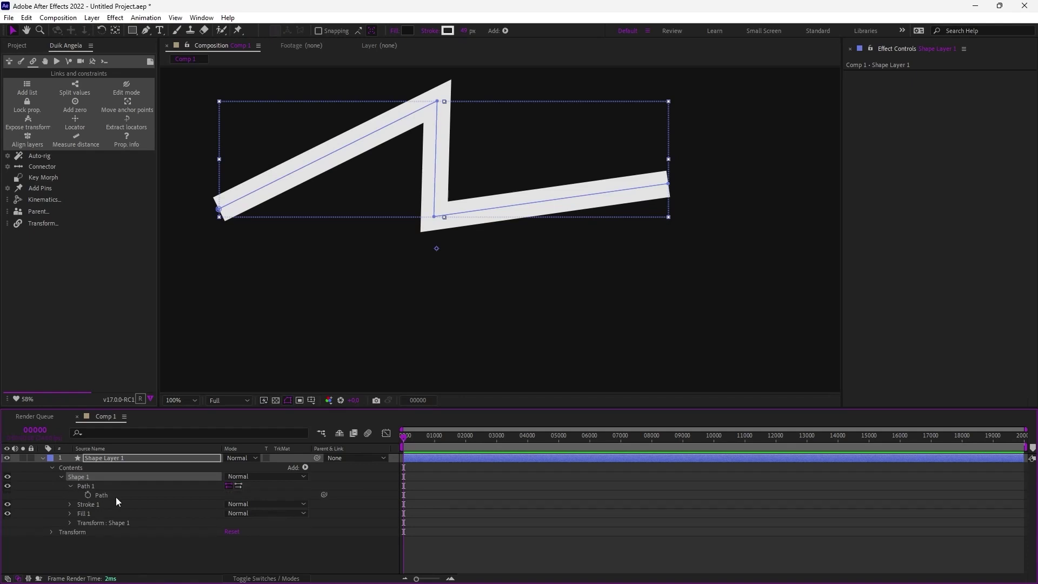
{"action": "left_click", "coordinate": [115, 496]}
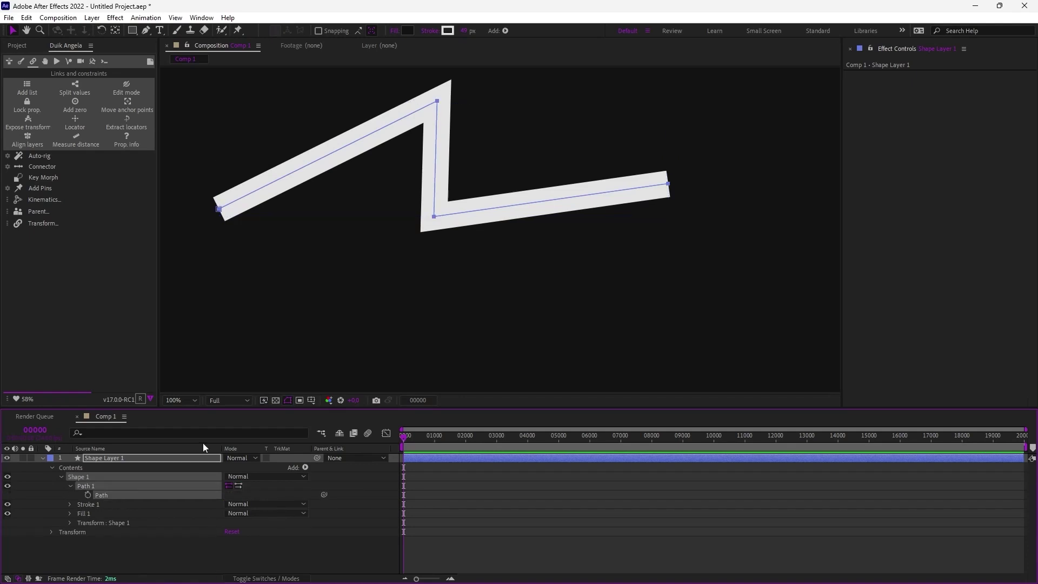
{"action": "key", "text": "alt"}
{"action": "left_click", "coordinate": [39, 189], "text": "alt"}
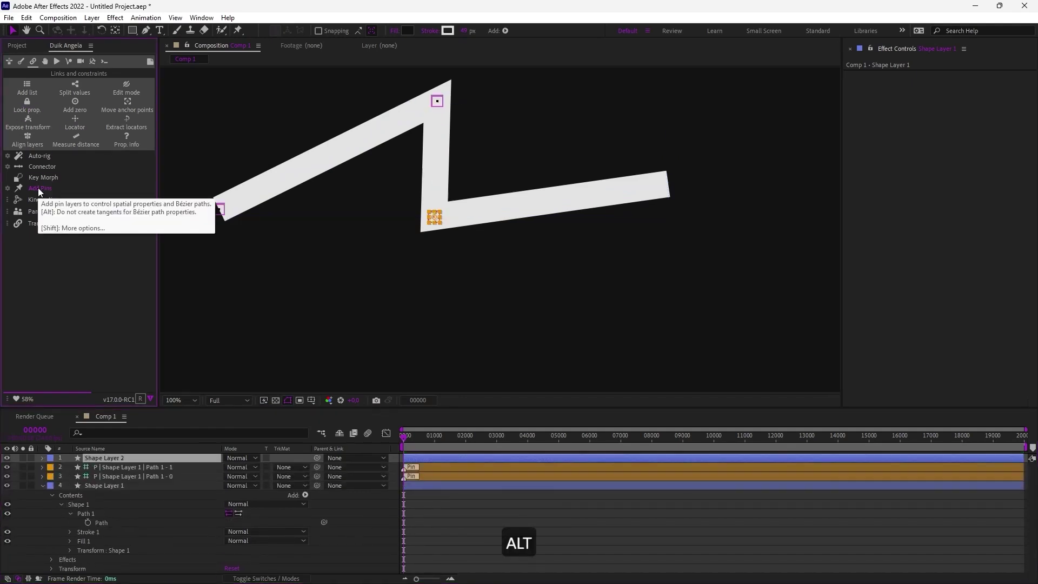
Step: Move the Path 1 - 2 pin down and right and the Path 1 - 1 pin left, and expand Shape Layer 1's contents
{"action": "mouse_move", "coordinate": [434, 217]}
{"action": "left_mouse_down"}
{"action": "mouse_move", "coordinate": [429, 243]}
{"action": "mouse_move", "coordinate": [439, 208]}
{"action": "mouse_move", "coordinate": [437, 227]}
{"action": "left_mouse_up"}
{"action": "left_click_drag", "start_coordinate": [437, 103], "coordinate": [415, 108]}
{"action": "left_click", "coordinate": [42, 494]}
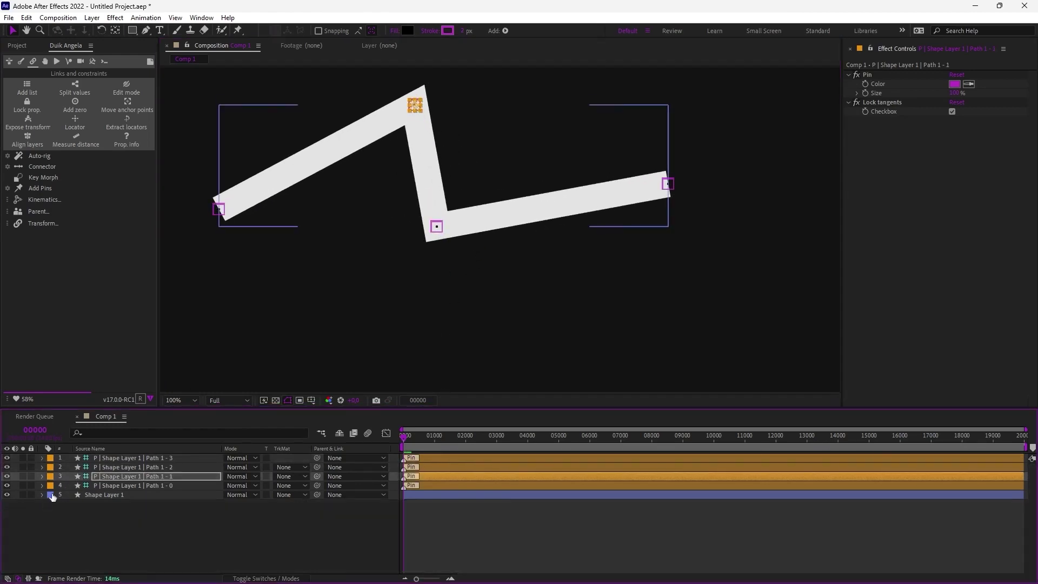
{"action": "left_click", "coordinate": [43, 495]}
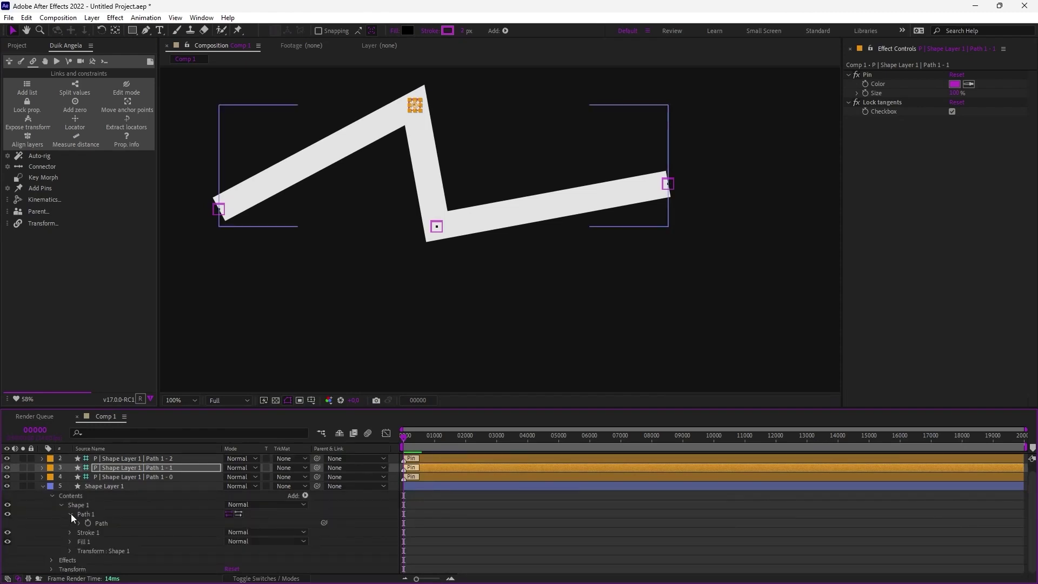
{"action": "left_click_drag", "start_coordinate": [436, 226], "coordinate": [455, 246]}
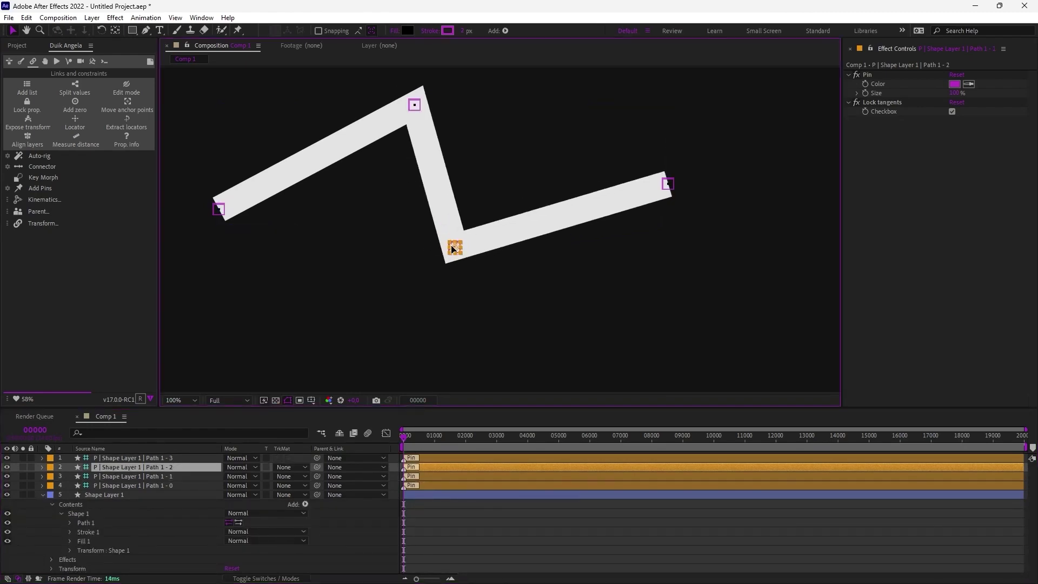
Step: Add Round Corners beneath Path 1 in Shape 1 and raise its radius to about 147
{"action": "left_click", "coordinate": [88, 520]}
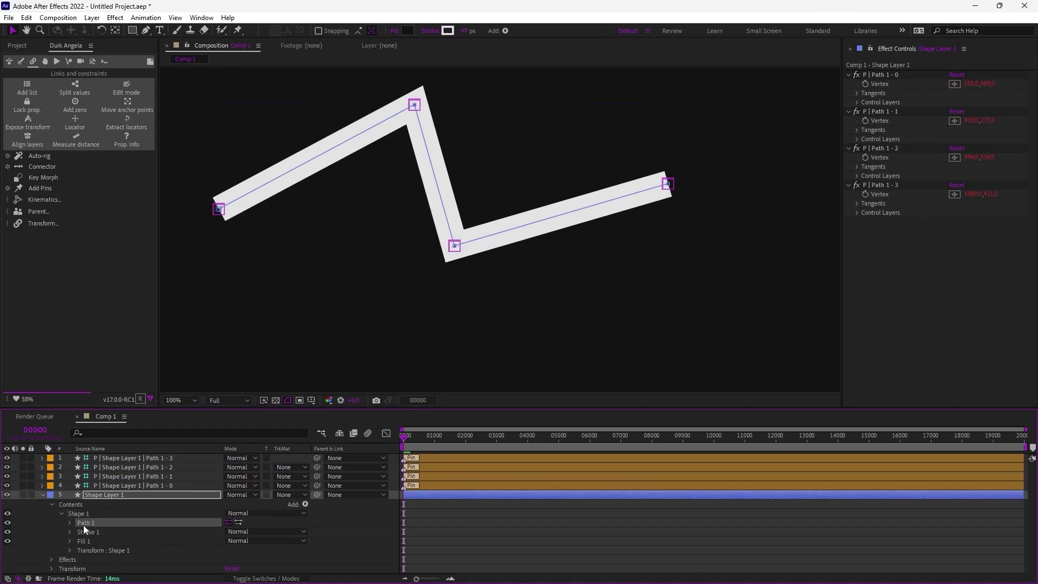
{"action": "left_click", "coordinate": [305, 503]}
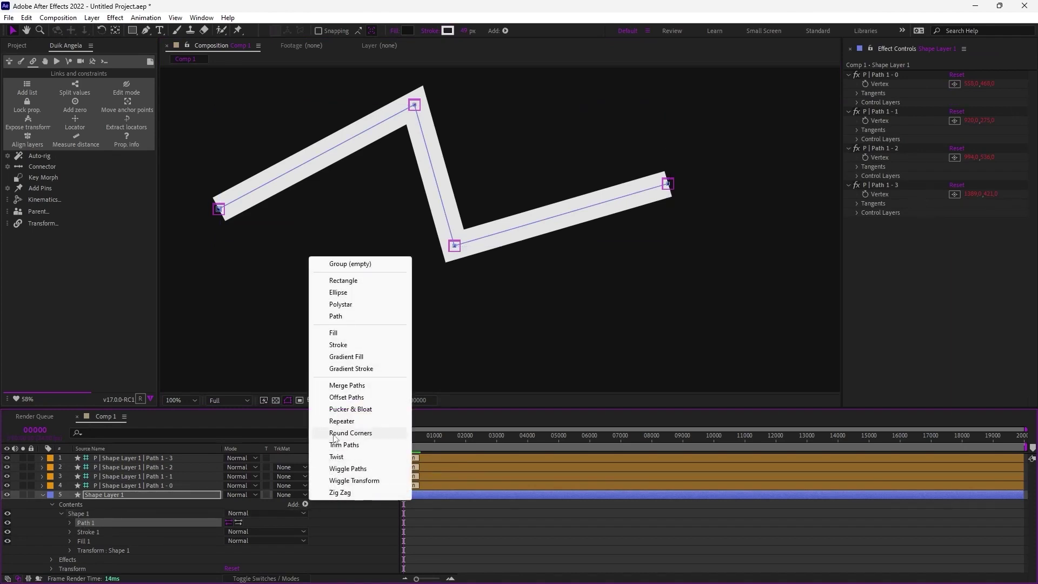
{"action": "left_click", "coordinate": [350, 433]}
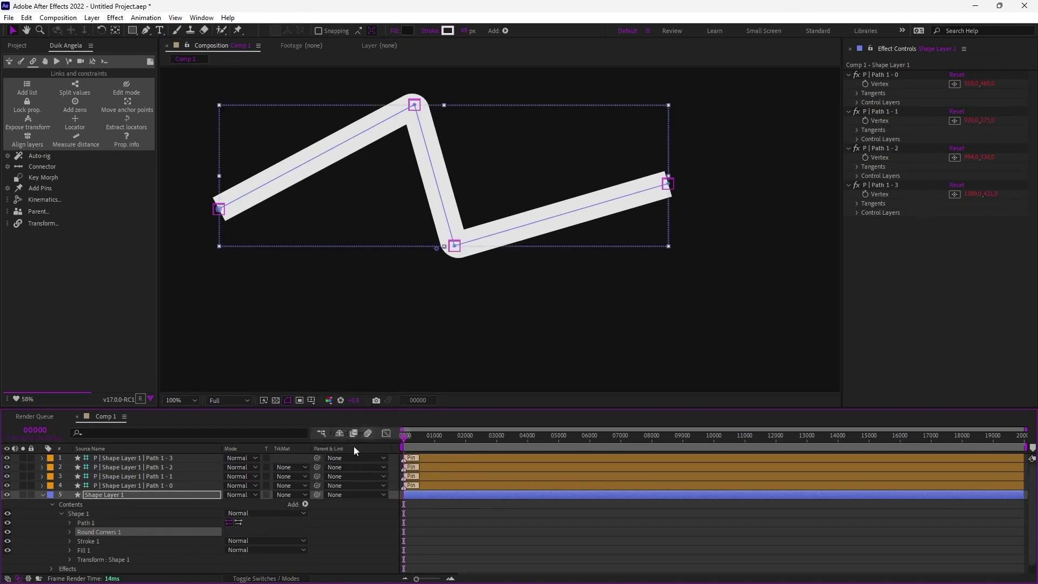
{"action": "left_click", "coordinate": [71, 532]}
{"action": "scroll", "coordinate": [92, 531], "scroll_direction": "down", "scroll_amount": 1}
{"action": "left_click_drag", "start_coordinate": [236, 524], "coordinate": [370, 524]}
{"action": "left_click", "coordinate": [268, 238]}
Step: Bend the rounded line into a gentle wave by moving the Path 1 - 1 pin down and left and the Path 1 - 2 pin right
{"action": "left_click_drag", "start_coordinate": [407, 103], "coordinate": [375, 153]}
{"action": "left_click", "coordinate": [454, 246]}
{"action": "left_click_drag", "start_coordinate": [455, 246], "coordinate": [507, 269]}
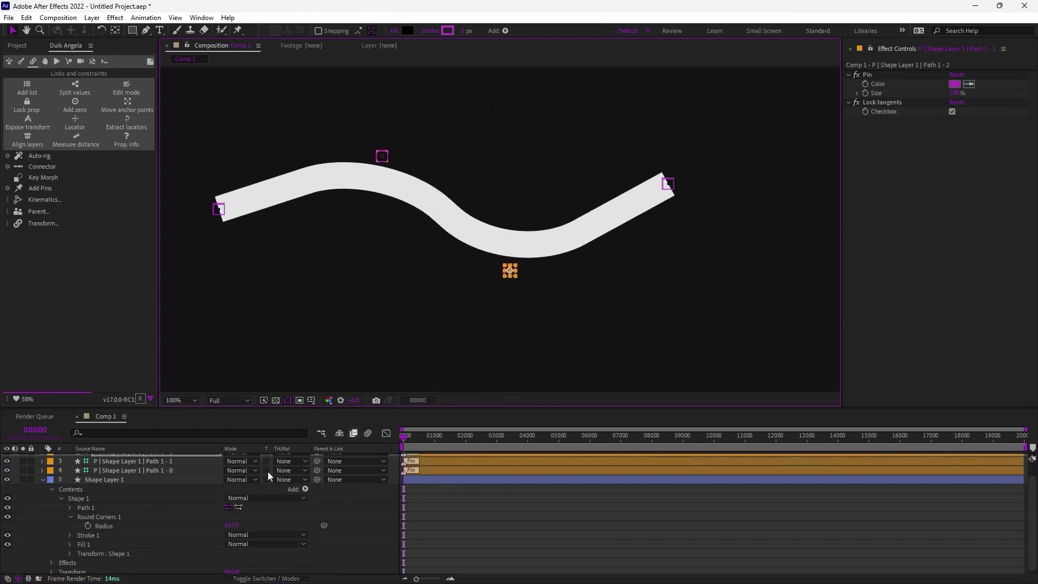
{"action": "scroll", "coordinate": [446, 232], "scroll_direction": "up", "scroll_amount": 2}
{"action": "left_click", "coordinate": [381, 186]}
{"action": "mouse_move", "coordinate": [382, 185]}
{"action": "left_mouse_down"}
{"action": "mouse_move", "coordinate": [383, 134]}
{"action": "mouse_move", "coordinate": [378, 200]}
{"action": "left_mouse_up"}
{"action": "left_click_drag", "start_coordinate": [508, 299], "coordinate": [535, 262]}
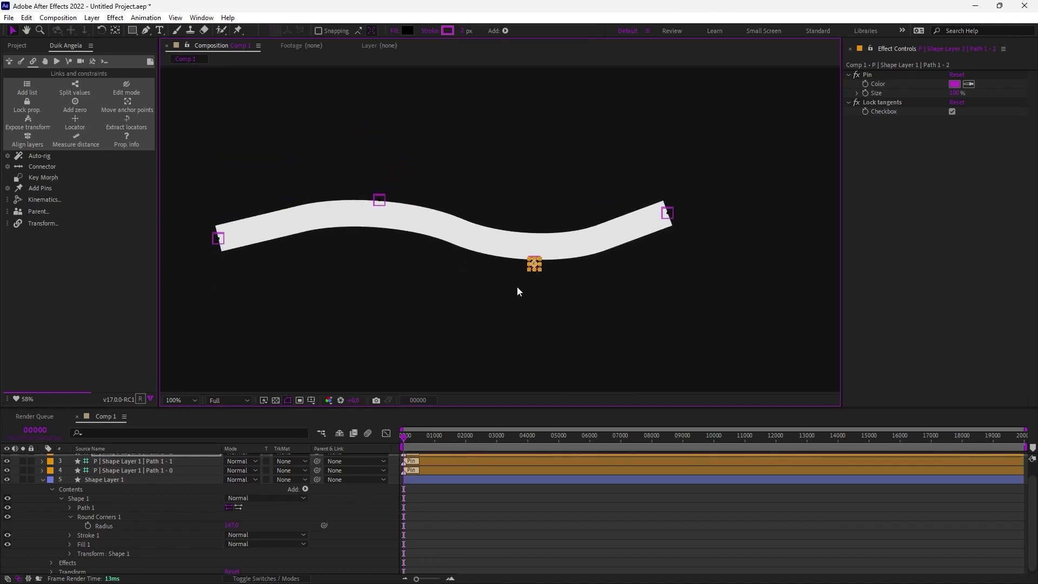
Step: Move the Path 1 - 3 pin up and left, raise the Path 1 - 1 pin, and lower the Path 1 - 0 pin
{"action": "left_click_drag", "start_coordinate": [668, 213], "coordinate": [601, 118]}
{"action": "left_click_drag", "start_coordinate": [651, 152], "coordinate": [535, 129]}
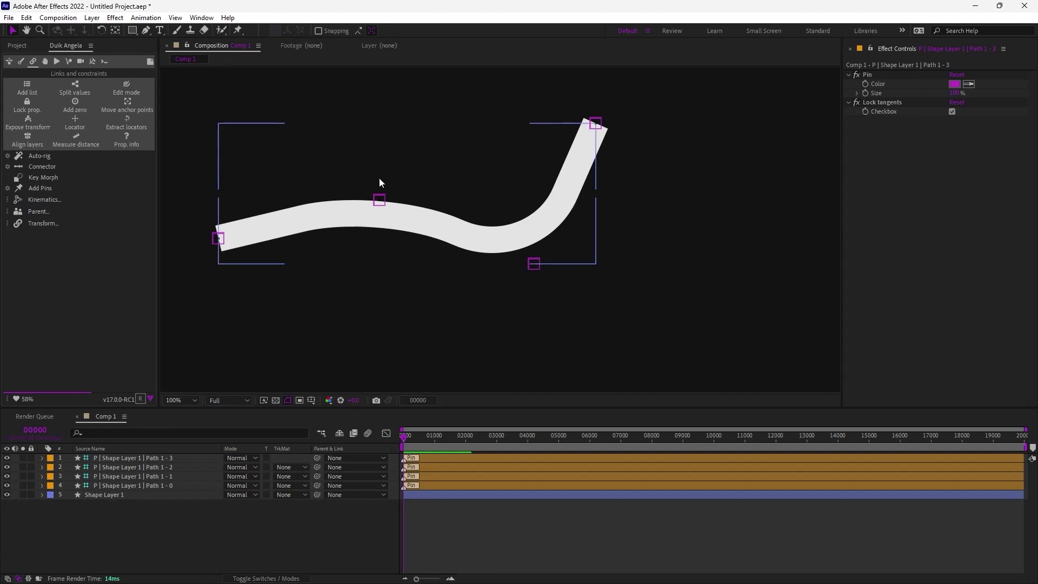
{"action": "left_click", "coordinate": [380, 197]}
{"action": "left_click_drag", "start_coordinate": [380, 197], "coordinate": [379, 178]}
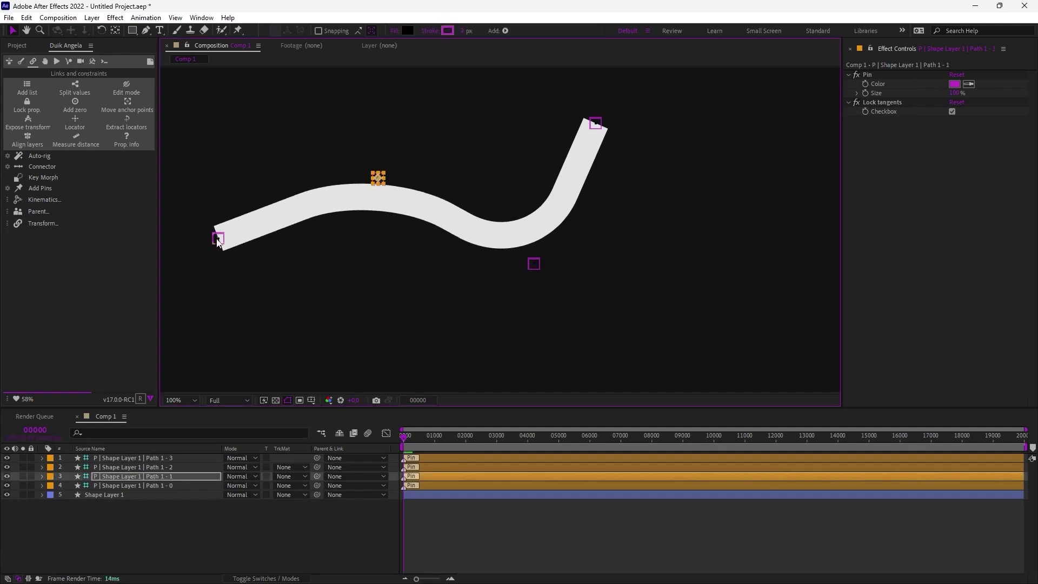
{"action": "left_click_drag", "start_coordinate": [217, 241], "coordinate": [238, 312]}
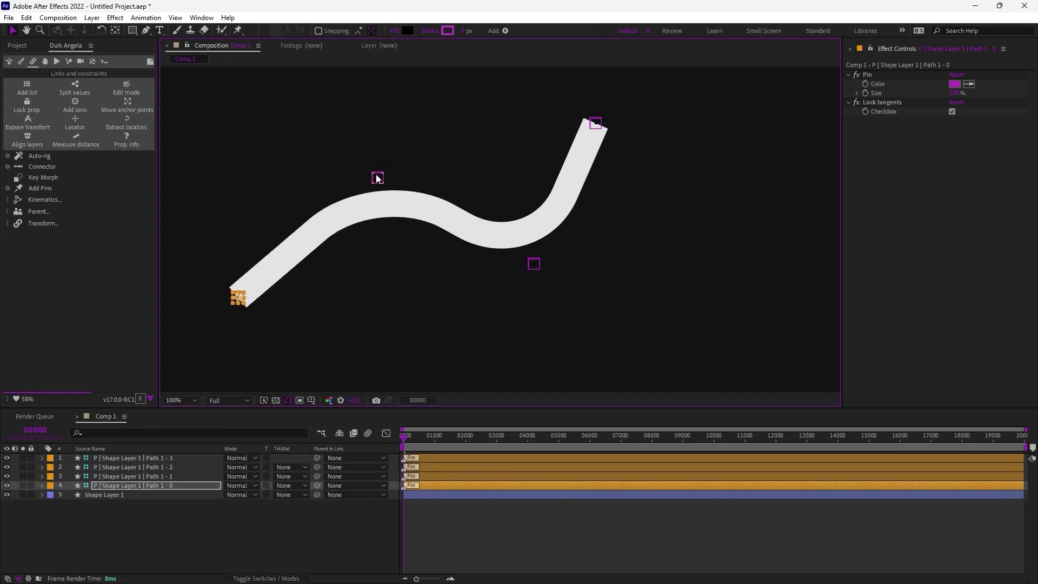
Step: Parent the pins in a chain: Path 1 - 3 to Path 1 - 2, Path 1 - 2 to Path 1 - 1, and Path 1 - 1 to Path 1 - 0
{"action": "left_click", "coordinate": [155, 459]}
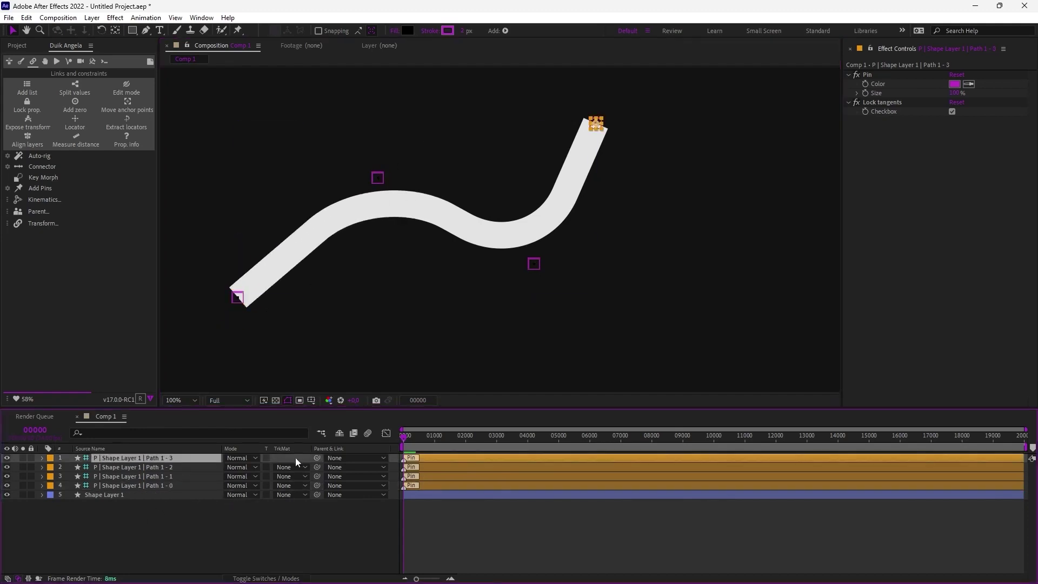
{"action": "left_click_drag", "start_coordinate": [317, 458], "coordinate": [309, 484]}
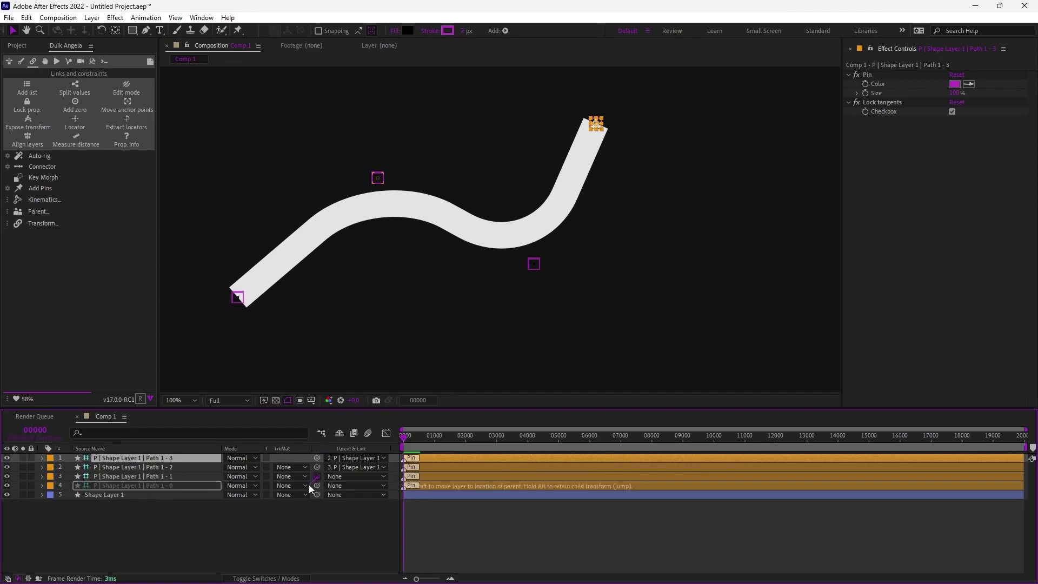
Step: Reveal the Rotation property of each of the four parented pins and rotate them to bend the line
{"action": "left_click", "coordinate": [165, 485]}
{"action": "key", "text": "r"}
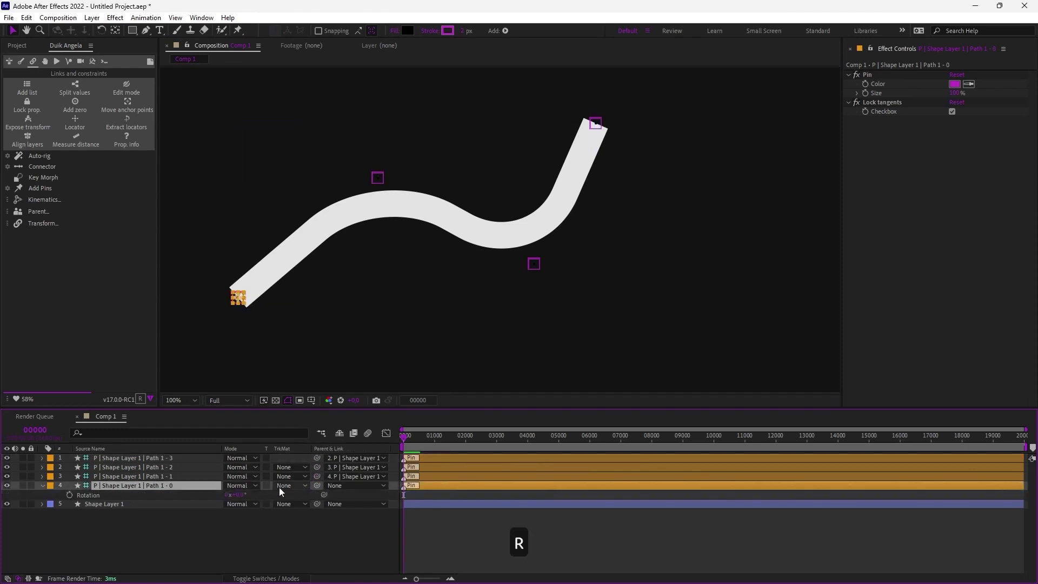
{"action": "mouse_move", "coordinate": [241, 499]}
{"action": "left_mouse_down"}
{"action": "mouse_move", "coordinate": [264, 499]}
{"action": "mouse_move", "coordinate": [231, 505]}
{"action": "mouse_move", "coordinate": [241, 504]}
{"action": "left_mouse_up"}
{"action": "left_click", "coordinate": [189, 478]}
{"action": "key", "text": "r"}
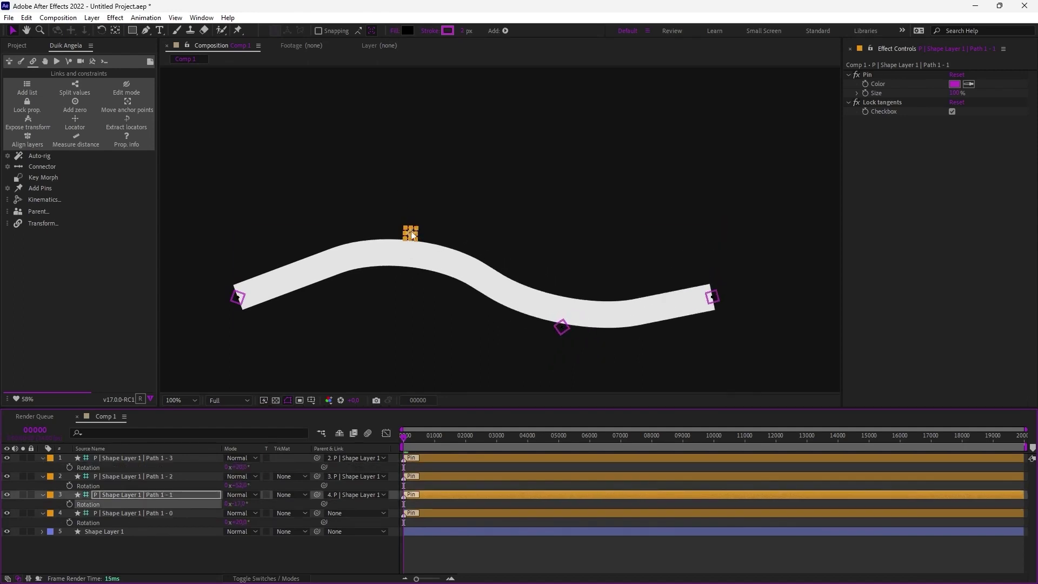
Step: Raise the Path 1 - 1 pin and shift it right, move Path 1 - 2 down and left, and move Path 1 - 3 up and left
{"action": "left_click_drag", "start_coordinate": [411, 234], "coordinate": [408, 187]}
{"action": "left_click_drag", "start_coordinate": [556, 281], "coordinate": [514, 318]}
{"action": "left_click_drag", "start_coordinate": [664, 284], "coordinate": [631, 196]}
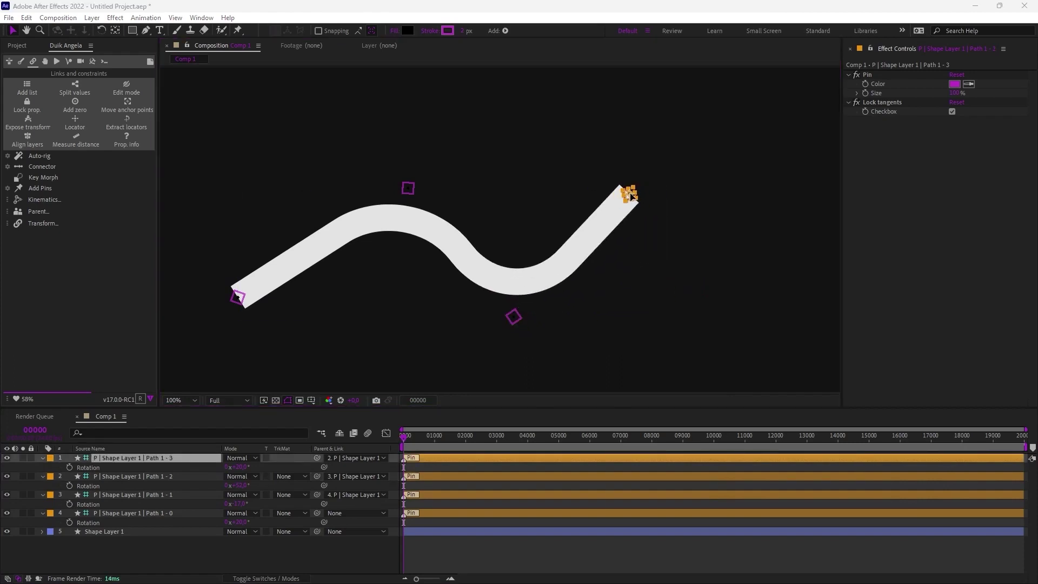
{"action": "left_click_drag", "start_coordinate": [408, 188], "coordinate": [422, 186]}
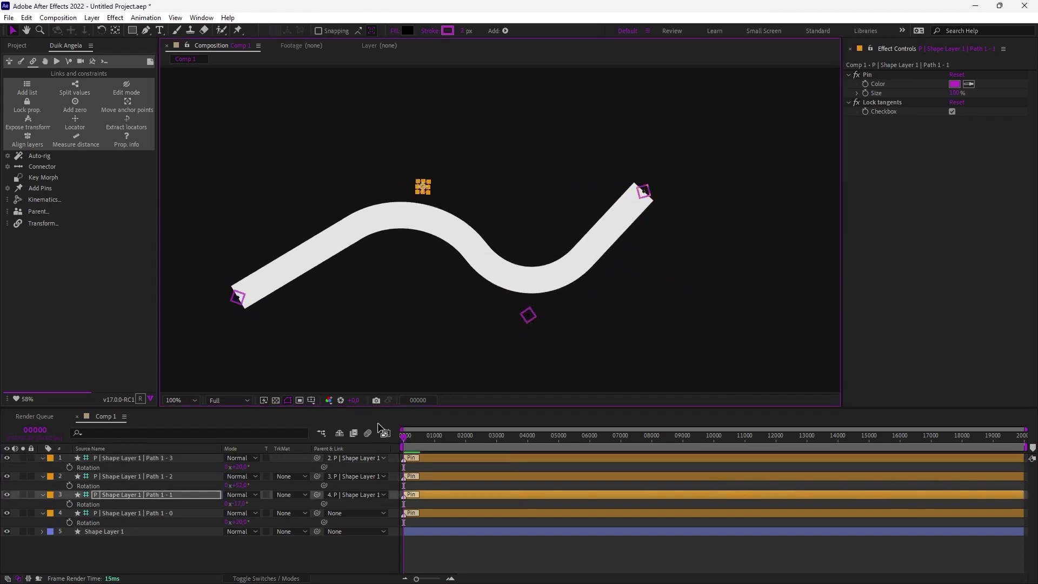
Step: Collapse the pins' Rotation properties and select Shape Layer 1 and the Path 1 - 1 pin to compare the path's vertices with the pins
{"action": "left_click", "coordinate": [264, 556]}
{"action": "left_click", "coordinate": [422, 186]}
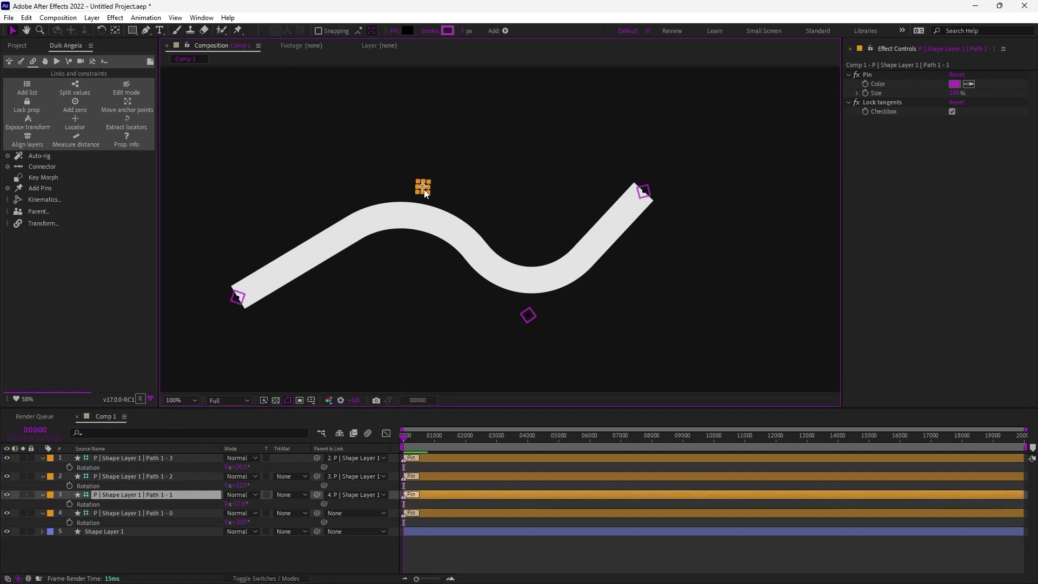
{"action": "left_click", "coordinate": [99, 532]}
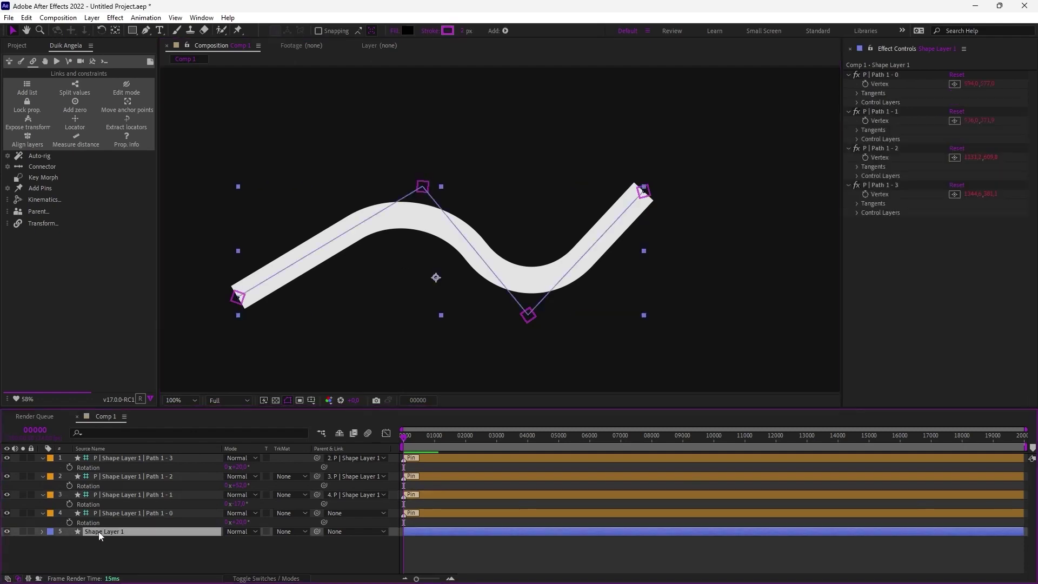
{"action": "left_click", "coordinate": [73, 555]}
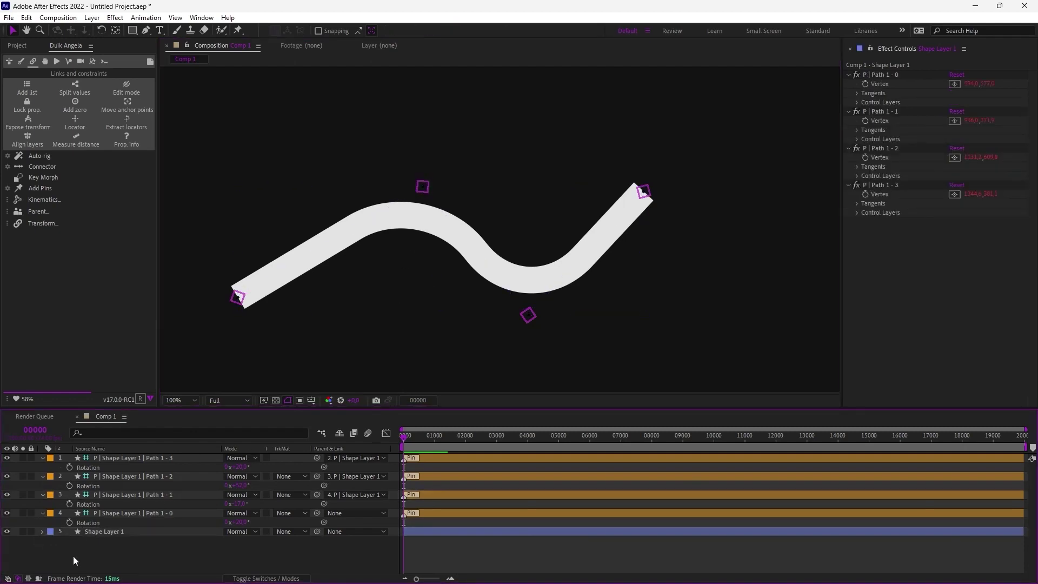
{"action": "key", "text": "r"}
{"action": "left_click", "coordinate": [108, 494]}
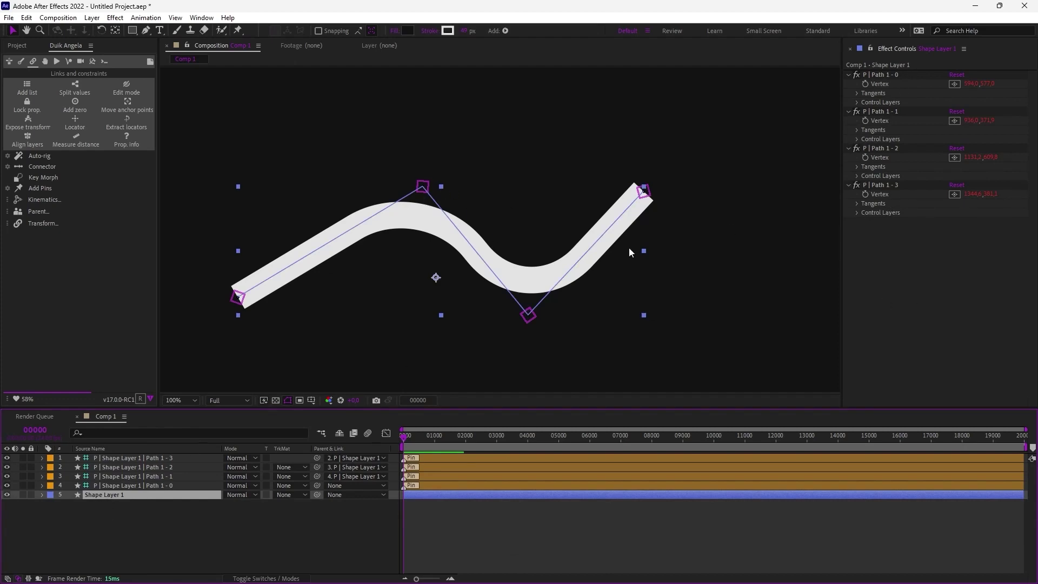
{"action": "left_click", "coordinate": [424, 187]}
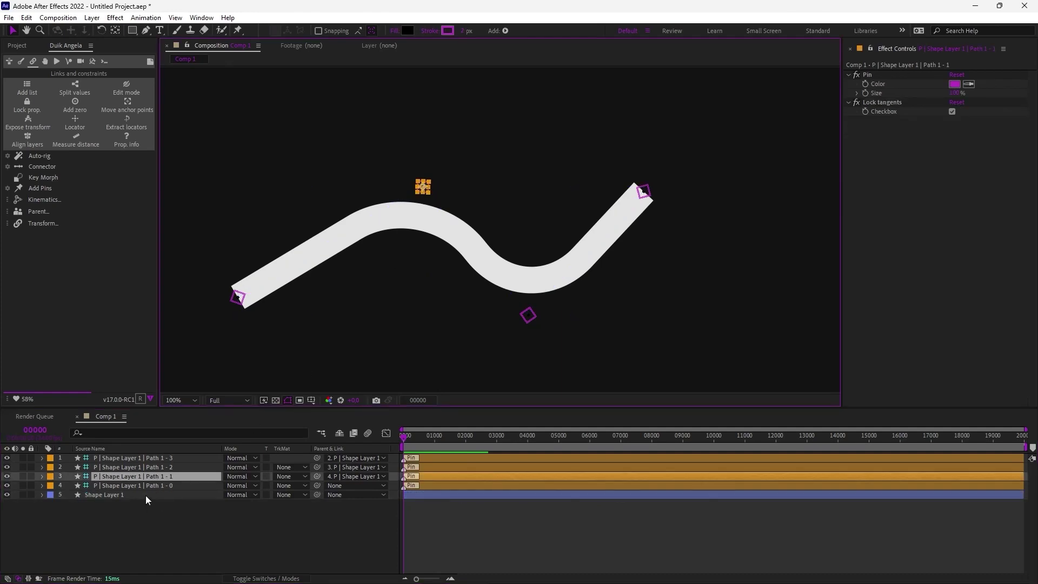
Step: Reveal the Path 1 - 1 tangents in Shape Layer 1's effects and add Duik pins to its In tangent and Out tangent
{"action": "left_click", "coordinate": [122, 492]}
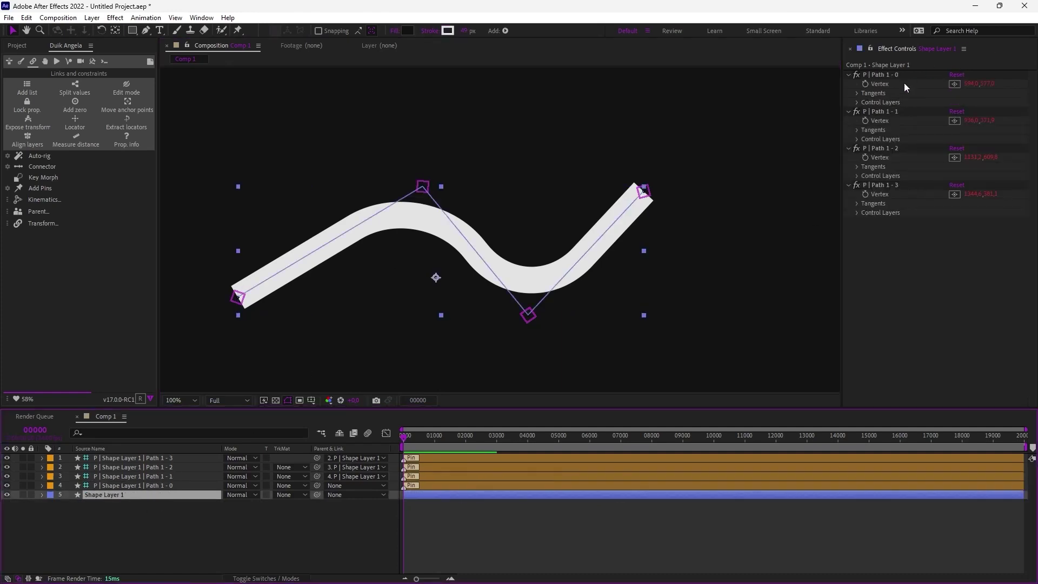
{"action": "key", "text": "e"}
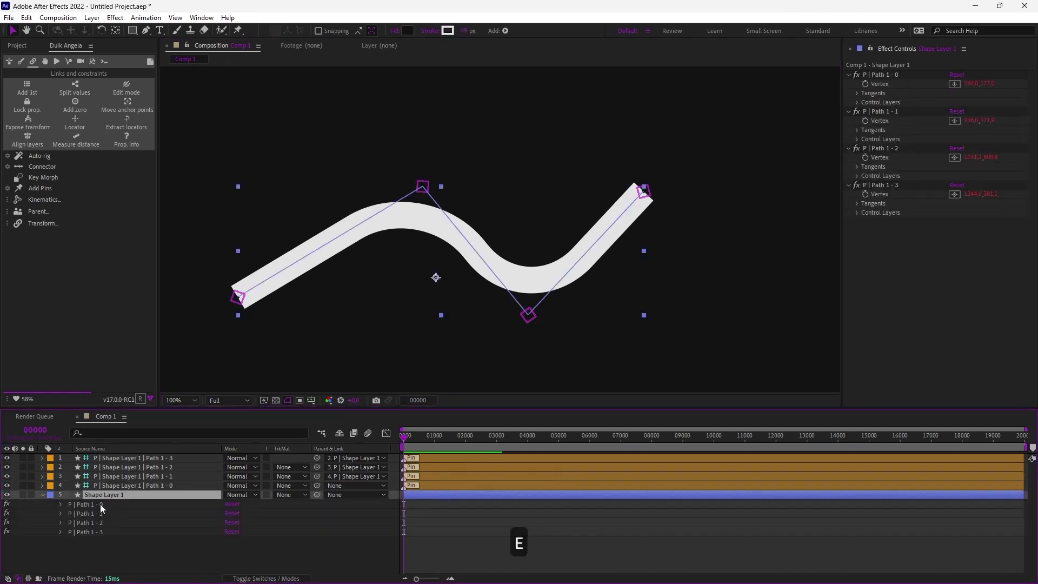
{"action": "left_click", "coordinate": [61, 513]}
{"action": "left_click", "coordinate": [70, 532]}
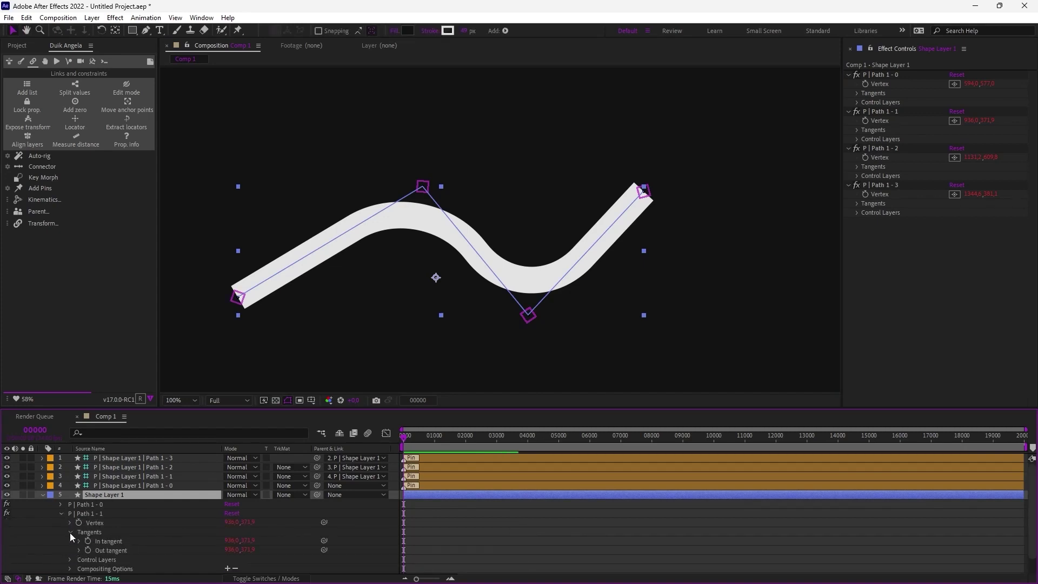
{"action": "left_click", "coordinate": [116, 542]}
{"action": "left_click", "coordinate": [118, 551], "text": "ctrl"}
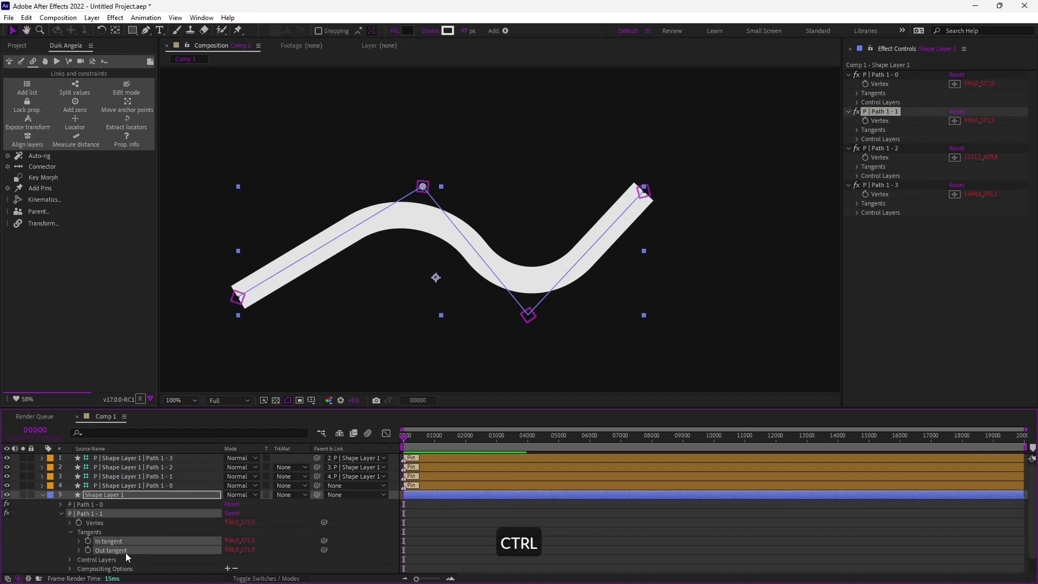
{"action": "left_click", "coordinate": [45, 188]}
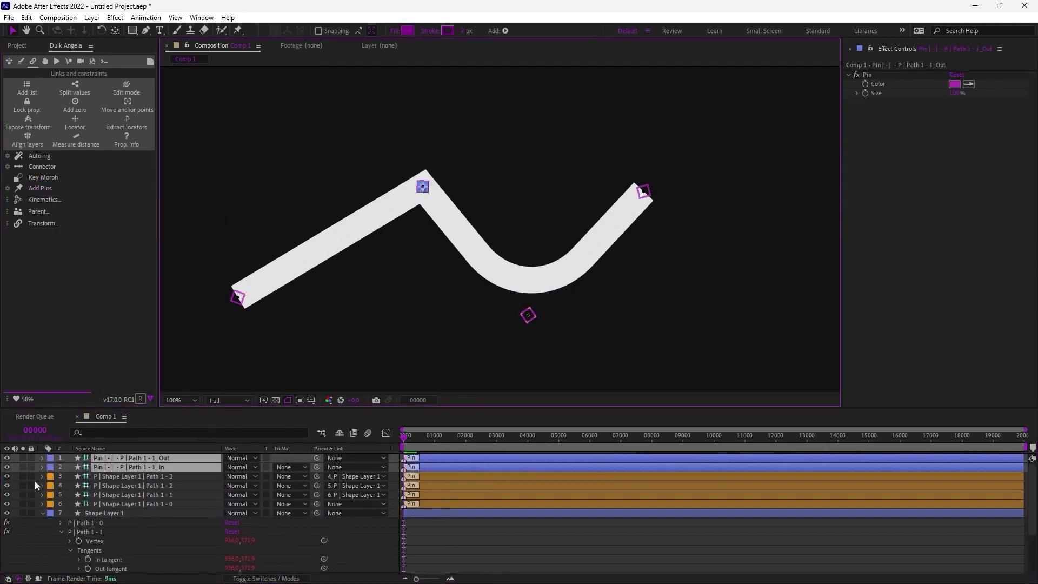
Step: Move the In tangent pin to the left of the Path 1 - 1 vertex and the Out tangent pin to its lower right
{"action": "left_click", "coordinate": [89, 466]}
{"action": "left_click_drag", "start_coordinate": [423, 187], "coordinate": [337, 185]}
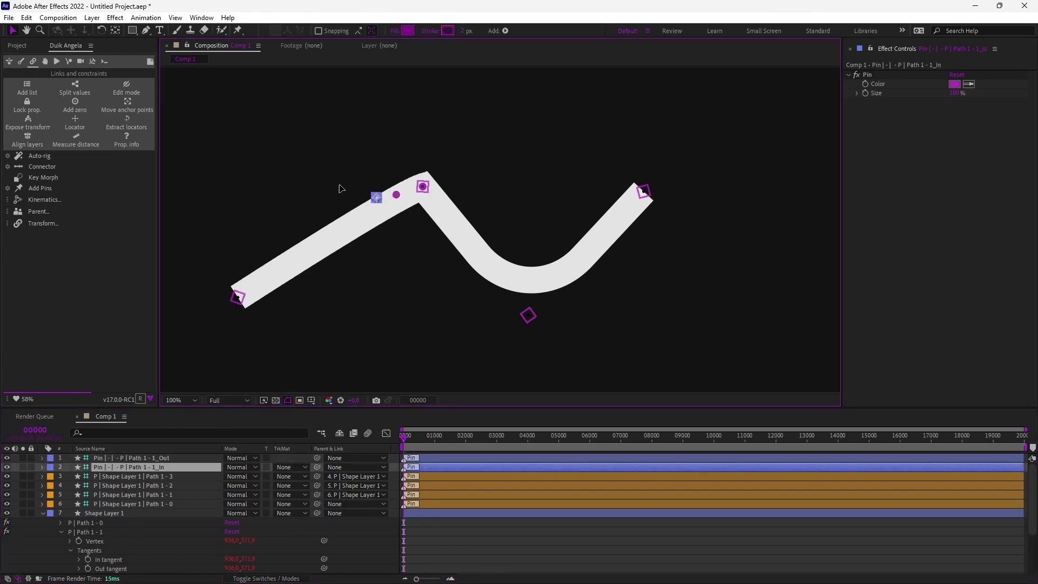
{"action": "left_click", "coordinate": [170, 459]}
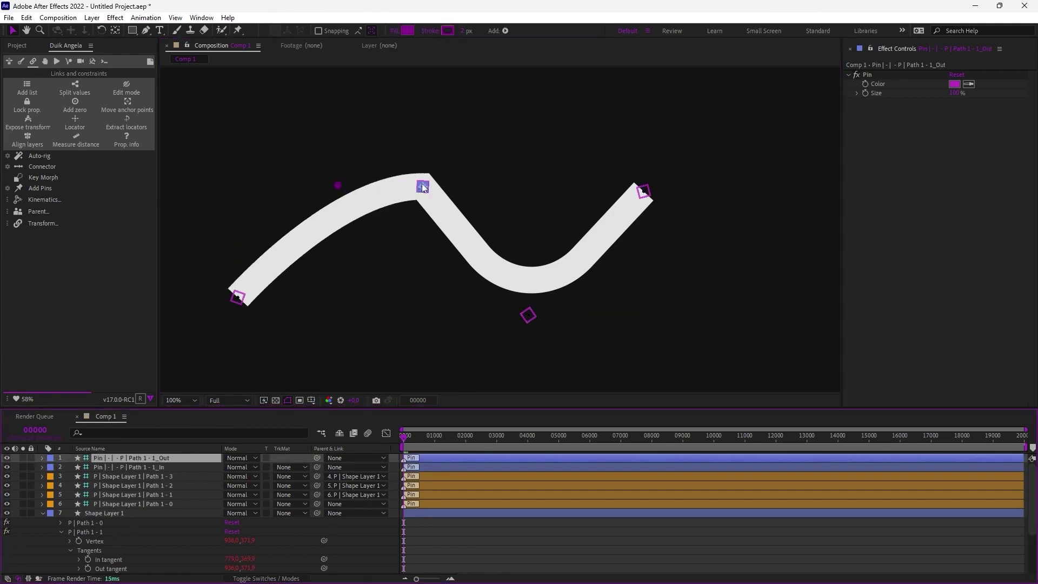
{"action": "mouse_move", "coordinate": [422, 186]}
{"action": "left_mouse_down"}
{"action": "mouse_move", "coordinate": [512, 185]}
{"action": "mouse_move", "coordinate": [494, 190]}
{"action": "mouse_move", "coordinate": [528, 210]}
{"action": "mouse_move", "coordinate": [419, 191]}
{"action": "mouse_move", "coordinate": [423, 219]}
{"action": "mouse_move", "coordinate": [419, 210]}
{"action": "left_mouse_up"}
{"action": "key", "text": "ctrl+z"}
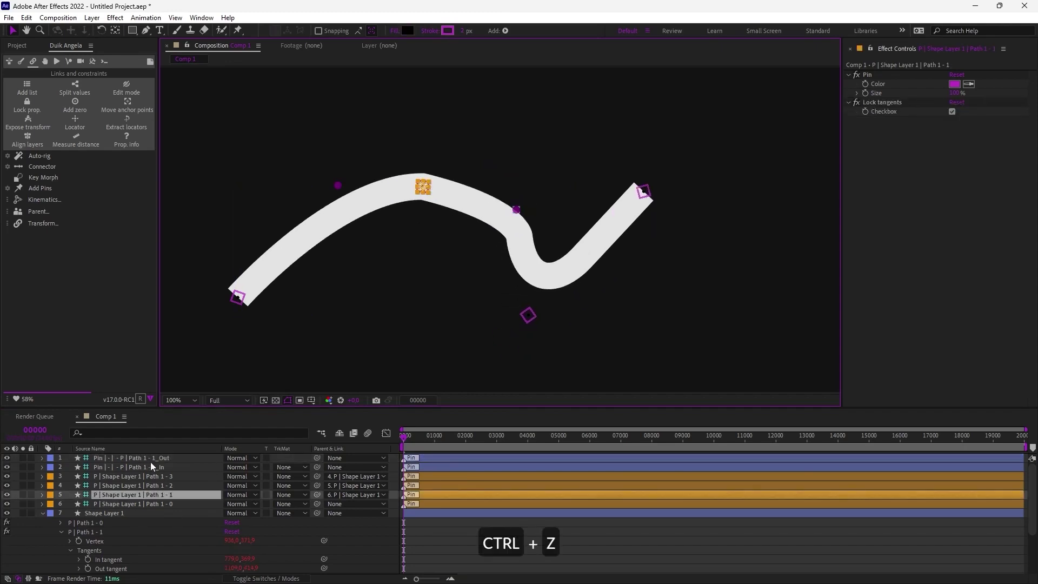
Step: Parent both the In and Out tangent pins to the Path 1 - 1 pin
{"action": "left_click", "coordinate": [160, 458]}
{"action": "left_click", "coordinate": [162, 467], "text": "ctrl"}
{"action": "left_click_drag", "start_coordinate": [317, 468], "coordinate": [169, 499]}
Step: Move the Path 1 - 1 pin slightly down and try rotating it together with its parented tangent pins
{"action": "left_click", "coordinate": [170, 476]}
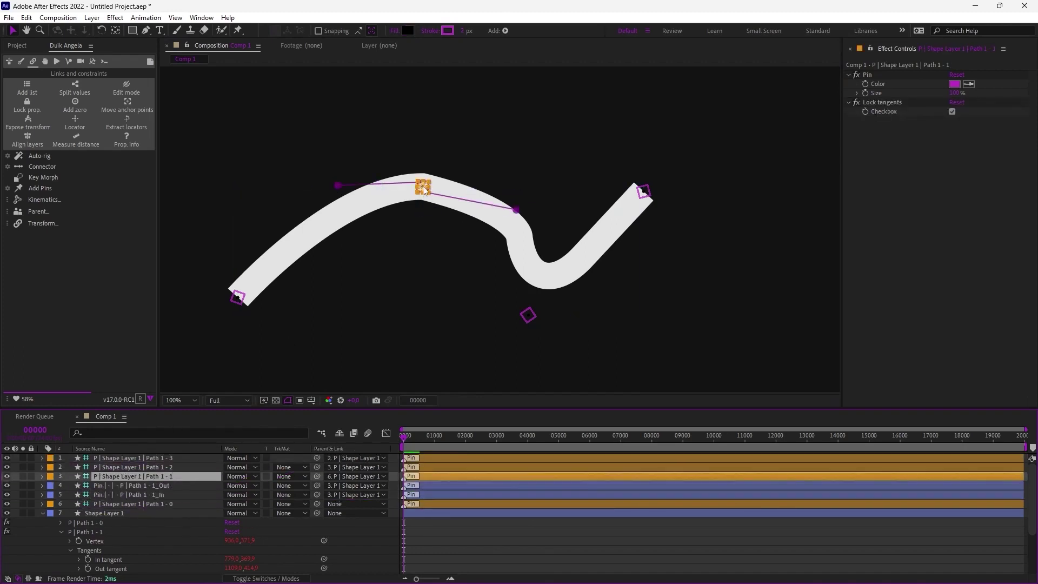
{"action": "left_click_drag", "start_coordinate": [423, 190], "coordinate": [427, 214]}
{"action": "key", "text": "w"}
{"action": "key", "text": "ctrl+z"}
{"action": "key", "text": "c"}
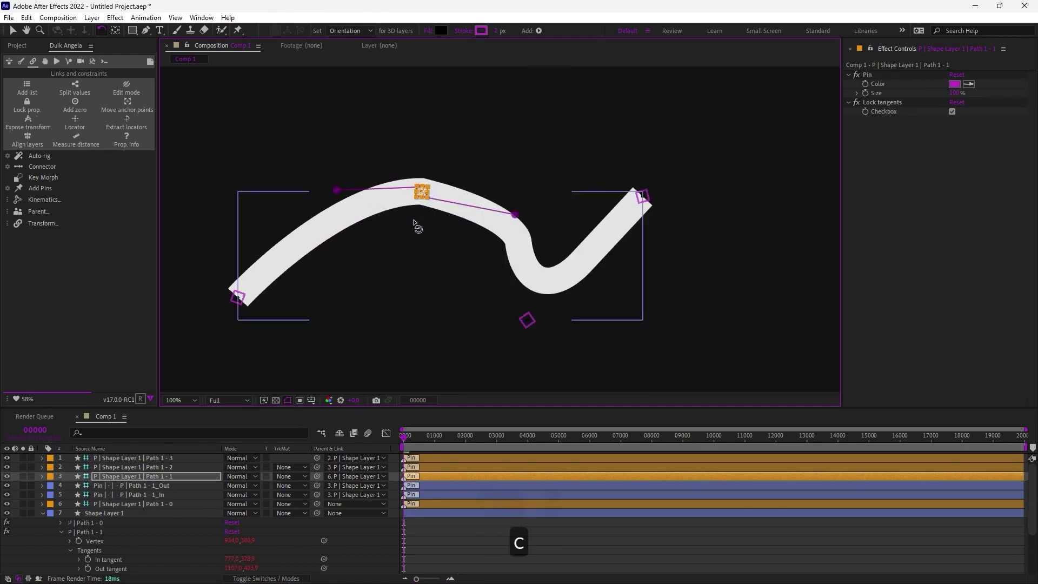
{"action": "key", "text": "v"}
Step: Delete the In and Out tangent pins of Path 1 - 1
{"action": "left_click", "coordinate": [336, 189]}
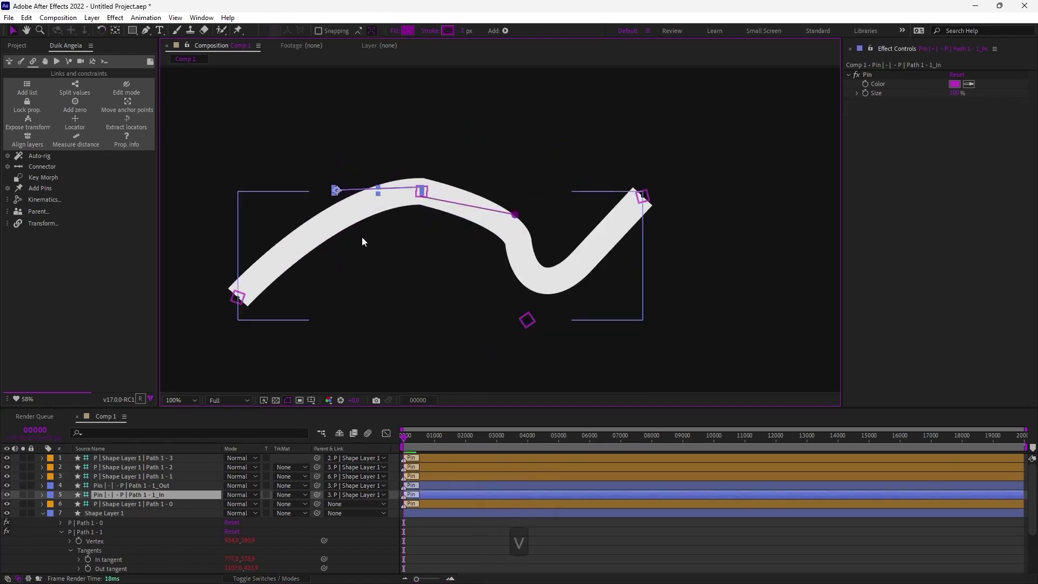
{"action": "key", "text": "Delete"}
{"action": "left_click", "coordinate": [499, 214]}
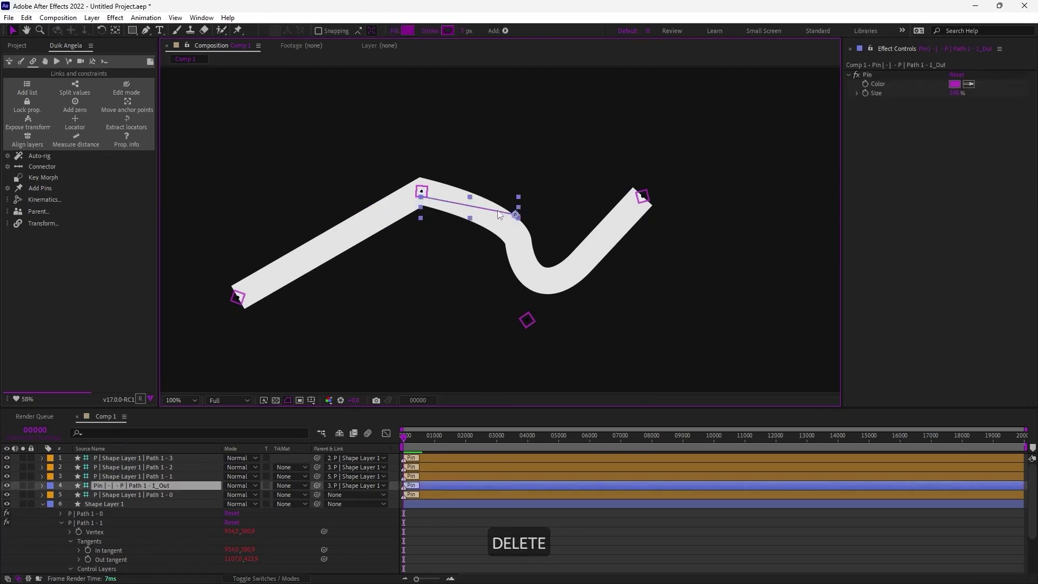
{"action": "key", "text": "Delete"}
Step: Shift the Path 1 - 1 pin slightly right and the Path 1 - 2 pin further right, widening the curve
{"action": "mouse_move", "coordinate": [424, 193]}
{"action": "left_mouse_down"}
{"action": "mouse_move", "coordinate": [399, 206]}
{"action": "mouse_move", "coordinate": [439, 186]}
{"action": "left_mouse_up"}
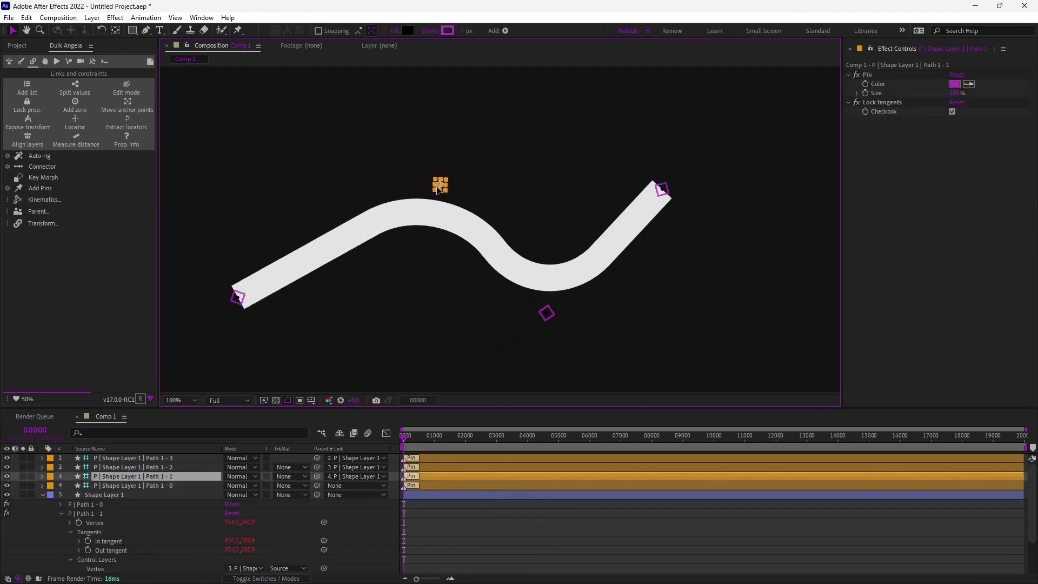
{"action": "left_click_drag", "start_coordinate": [546, 313], "coordinate": [593, 308]}
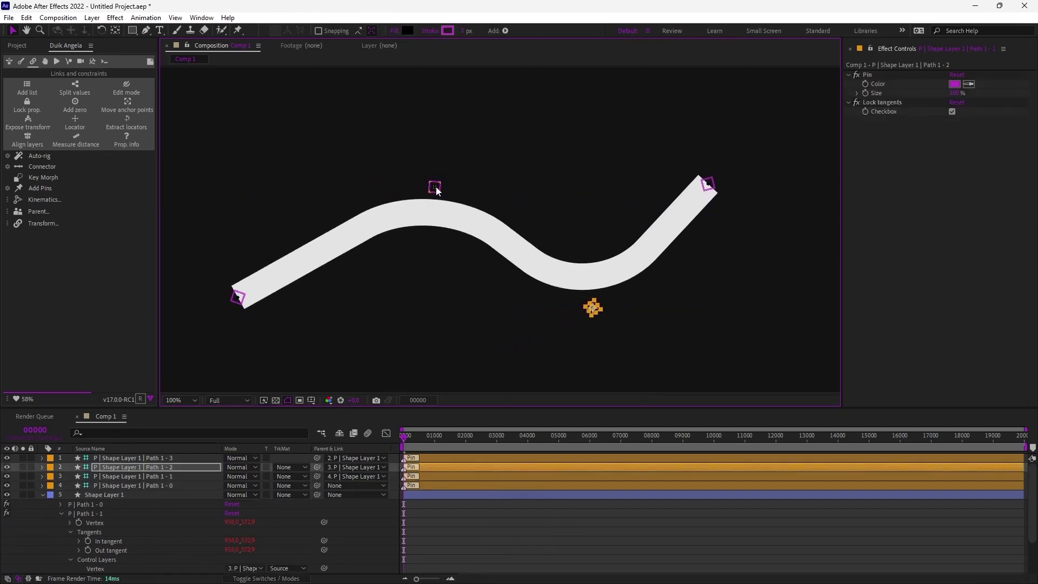
{"action": "left_click_drag", "start_coordinate": [435, 186], "coordinate": [433, 197]}
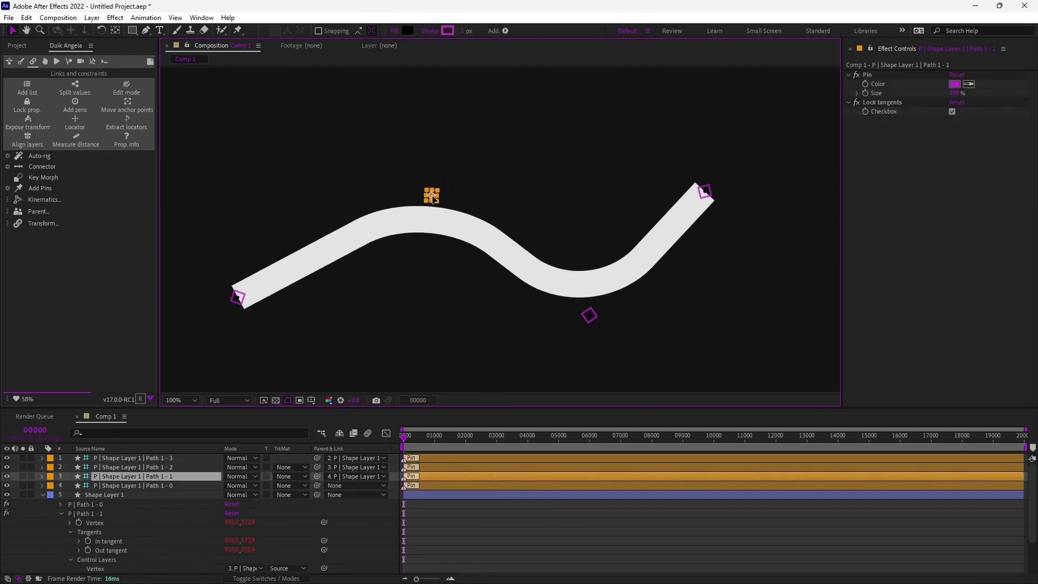
{"action": "left_click", "coordinate": [438, 151]}
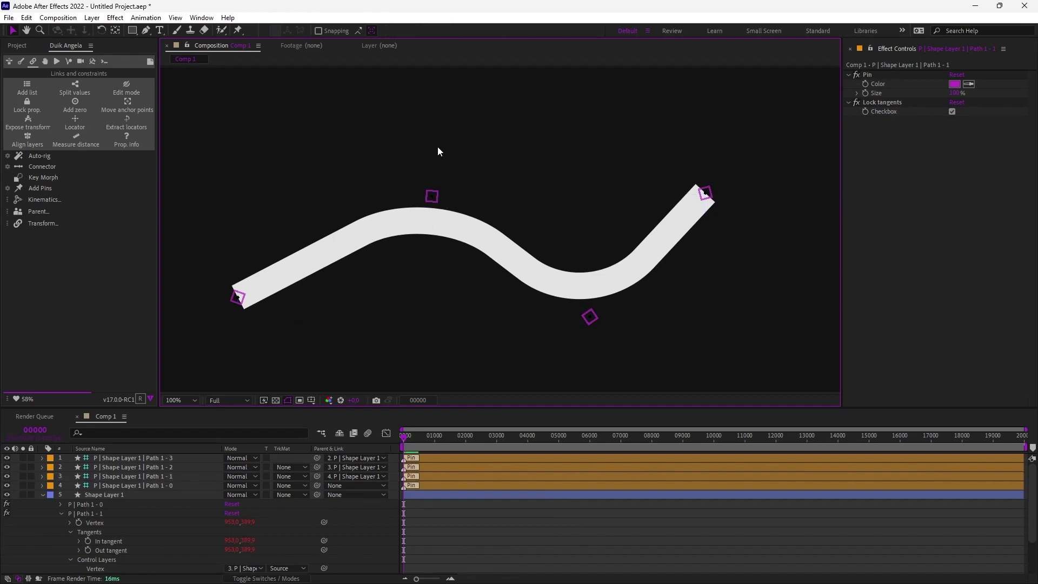
Step: Collapse Shape Layer 1's effect properties and select the layer to examine its straight path against the rounded line
{"action": "left_click", "coordinate": [400, 222]}
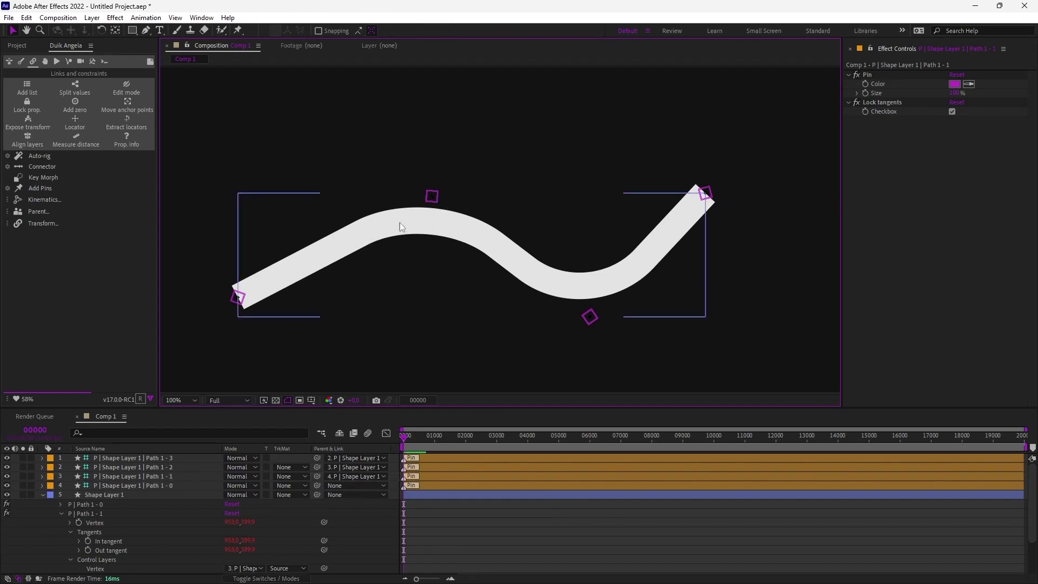
{"action": "left_click", "coordinate": [43, 495]}
{"action": "left_click", "coordinate": [101, 495]}
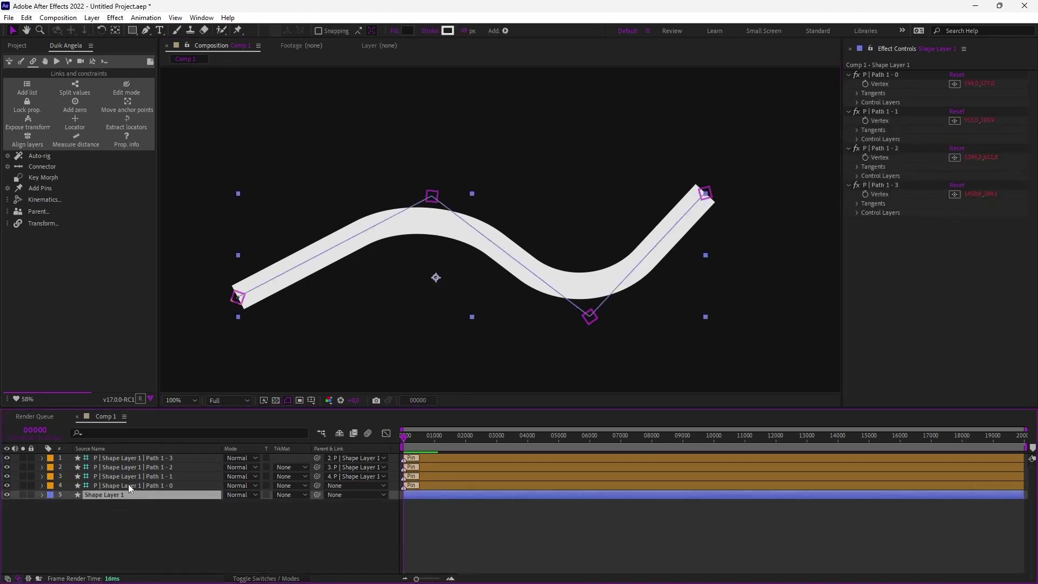
Step: Raise the whole line with the Path 1 - 0 pin, and rotate the Path 1 - 1 pin slightly clockwise
{"action": "left_click", "coordinate": [128, 485]}
{"action": "left_click_drag", "start_coordinate": [238, 297], "coordinate": [243, 268]}
{"action": "left_click", "coordinate": [438, 163]}
{"action": "key", "text": "w"}
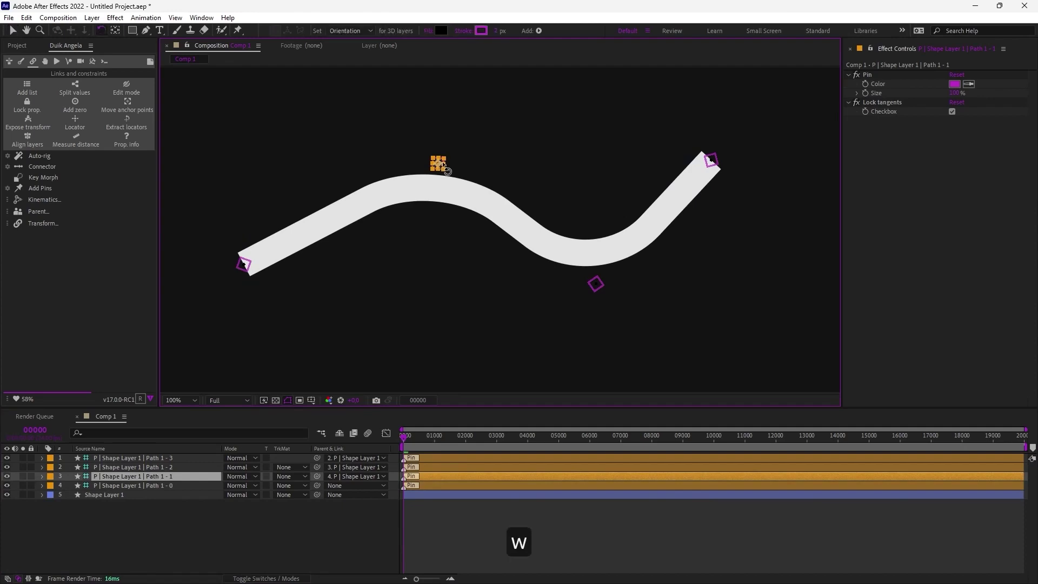
{"action": "left_click_drag", "start_coordinate": [451, 163], "coordinate": [472, 152]}
{"action": "key", "text": "v"}
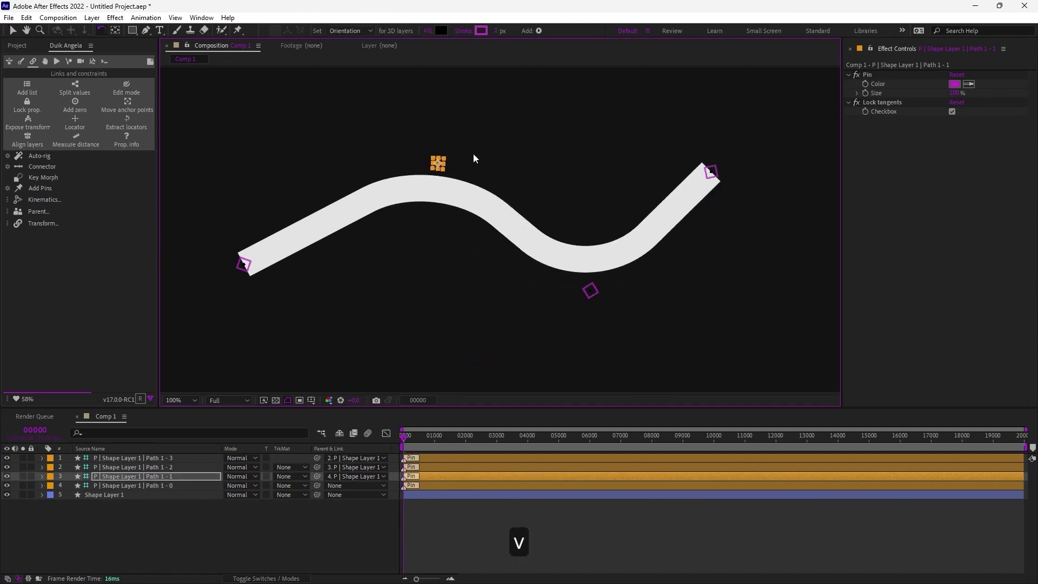
Step: Move the Path 1 - 2 pin down and left, and lower the Path 1 - 3 pin at the line's end
{"action": "left_click", "coordinate": [229, 337]}
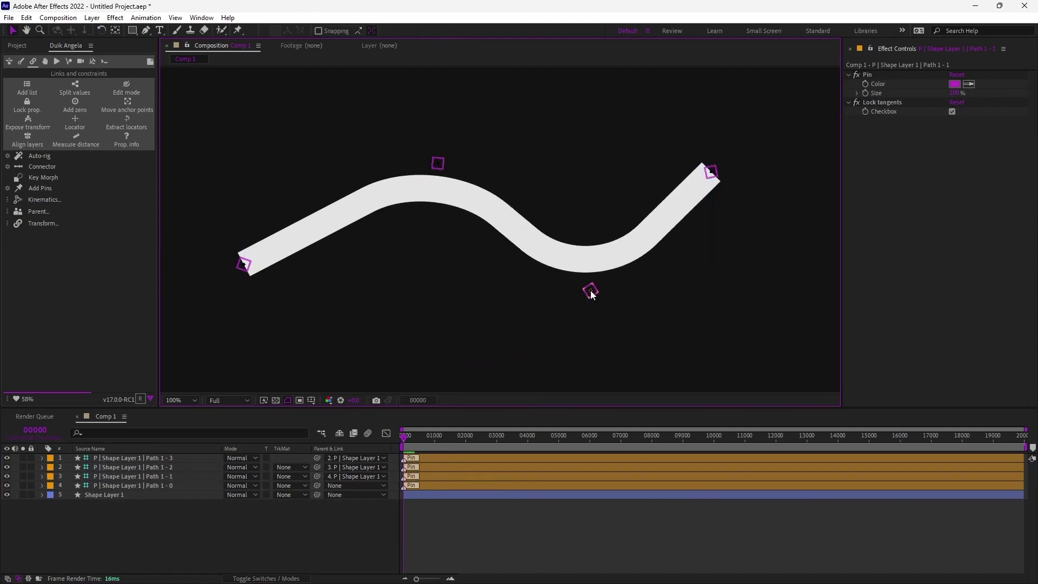
{"action": "left_click_drag", "start_coordinate": [590, 291], "coordinate": [570, 302]}
{"action": "left_click_drag", "start_coordinate": [692, 178], "coordinate": [715, 221]}
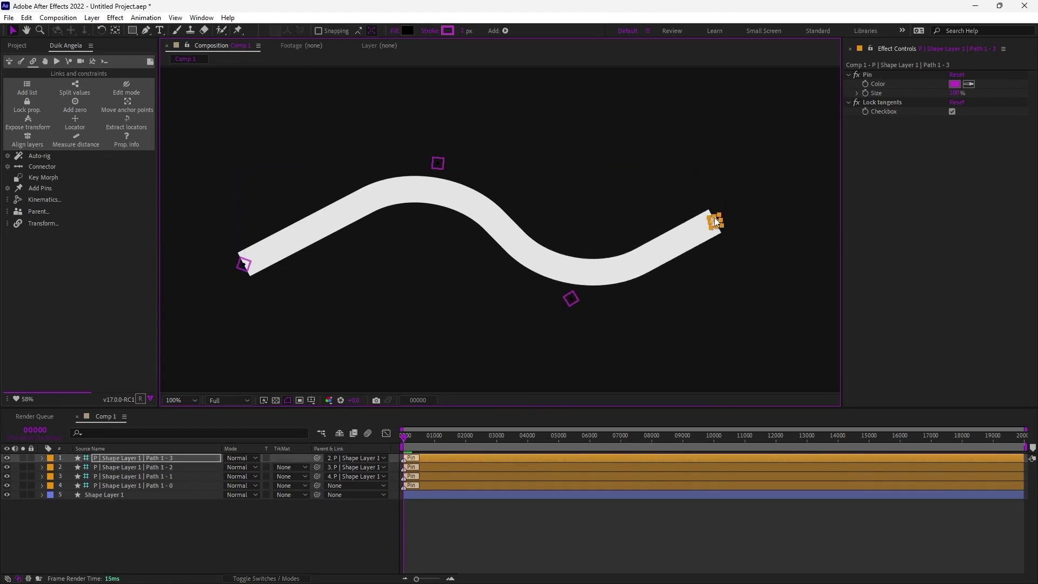